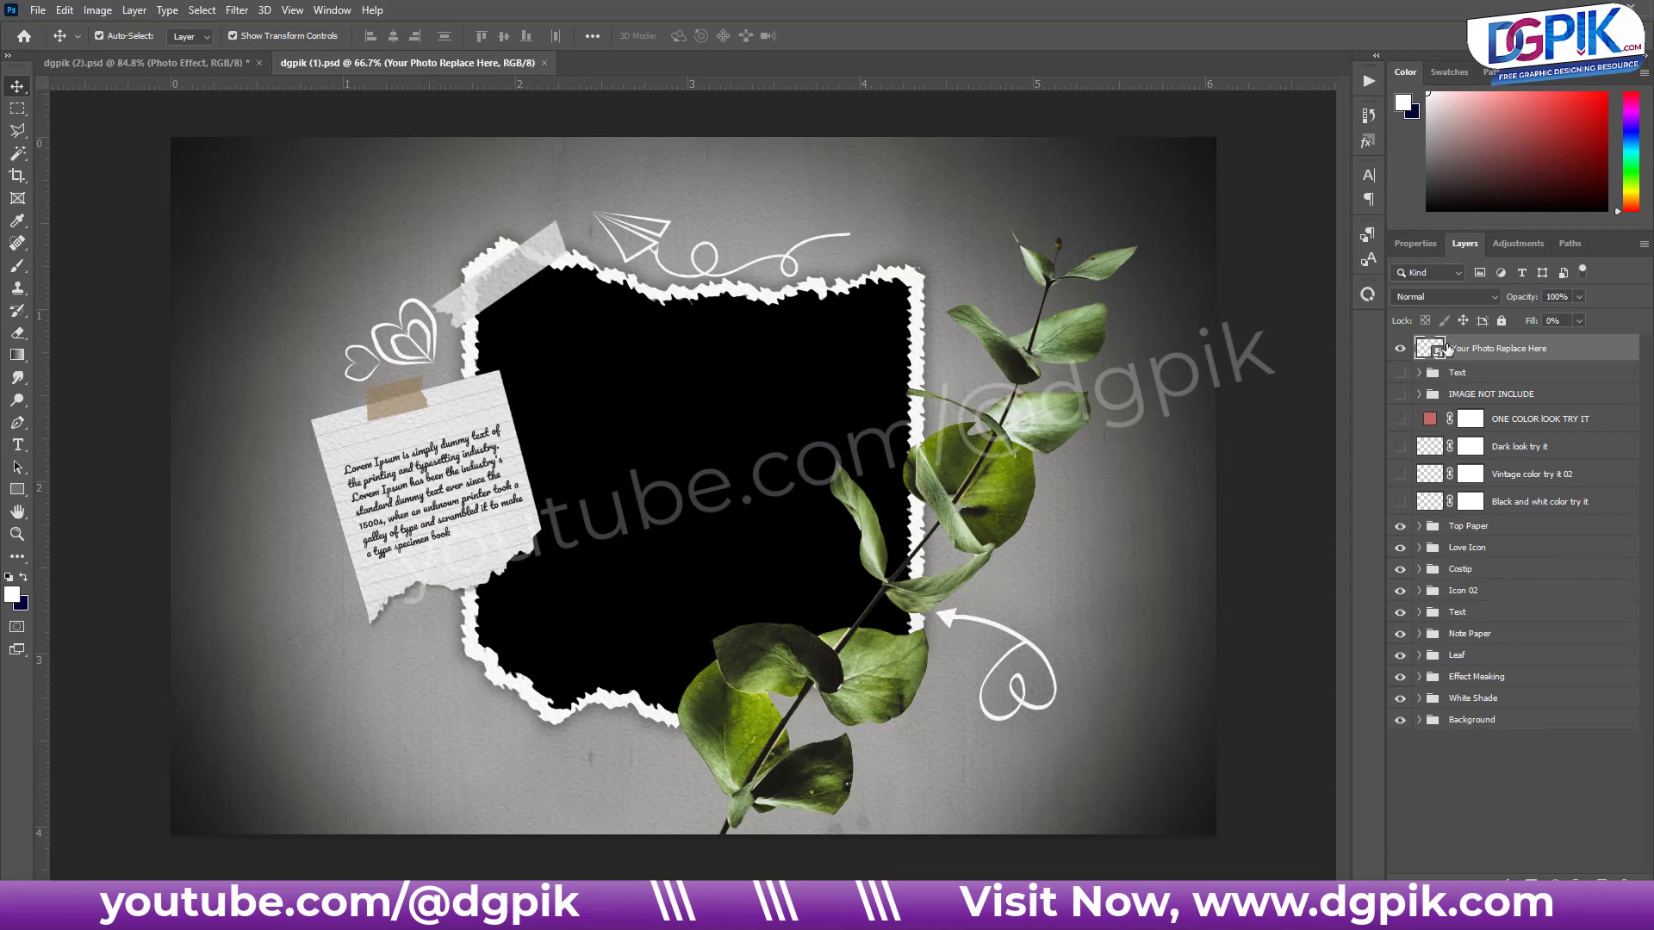
Step: Commit the fairy girl photo in the placeholder, then save and close it
right_click(1574, 357)
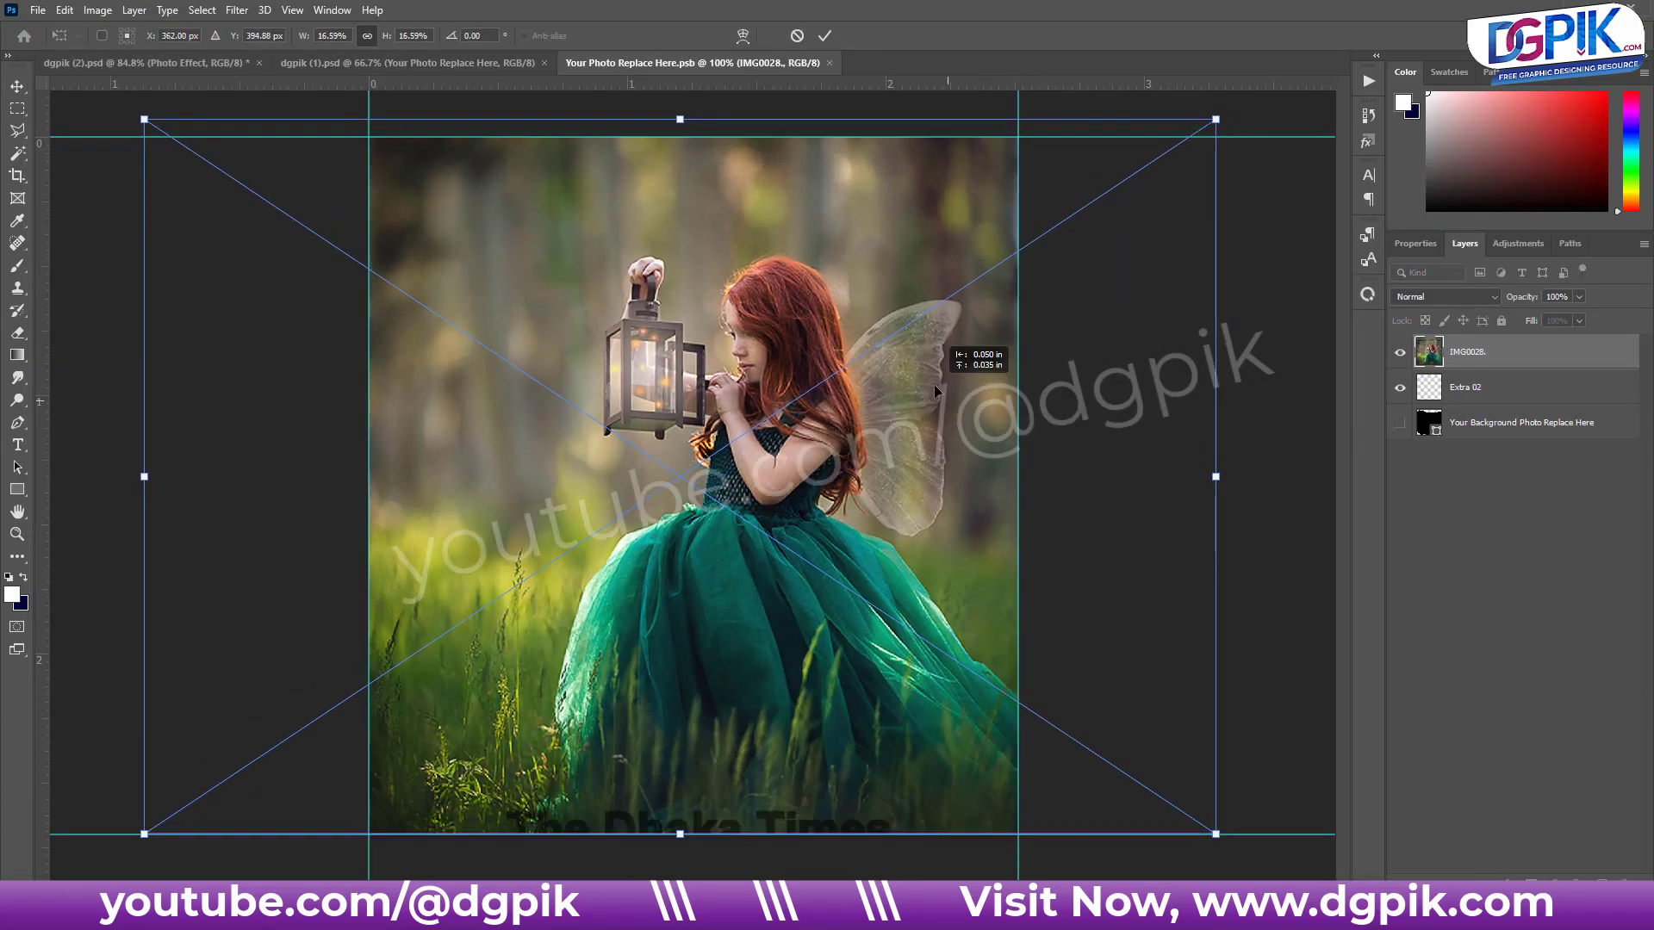
key("Return")
key("ctrl+s")
key("ctrl+w")
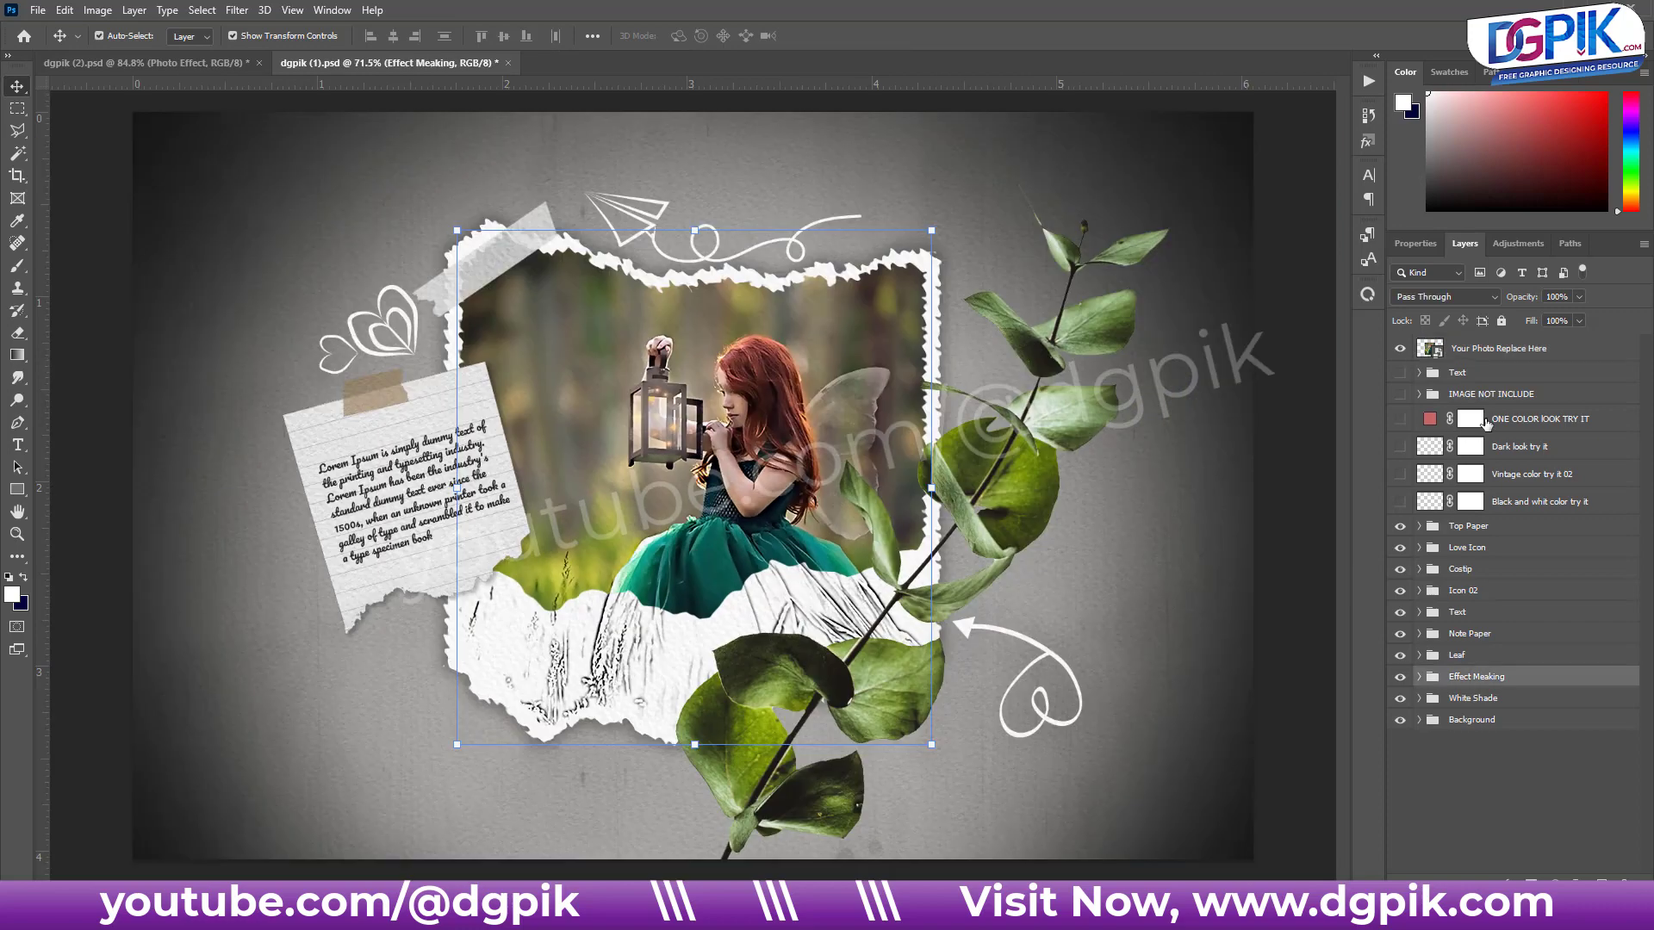
Step: Enable the ONE COLOR lOOK TRY IT layer and change its tint colour to purple
left_click(1516, 418)
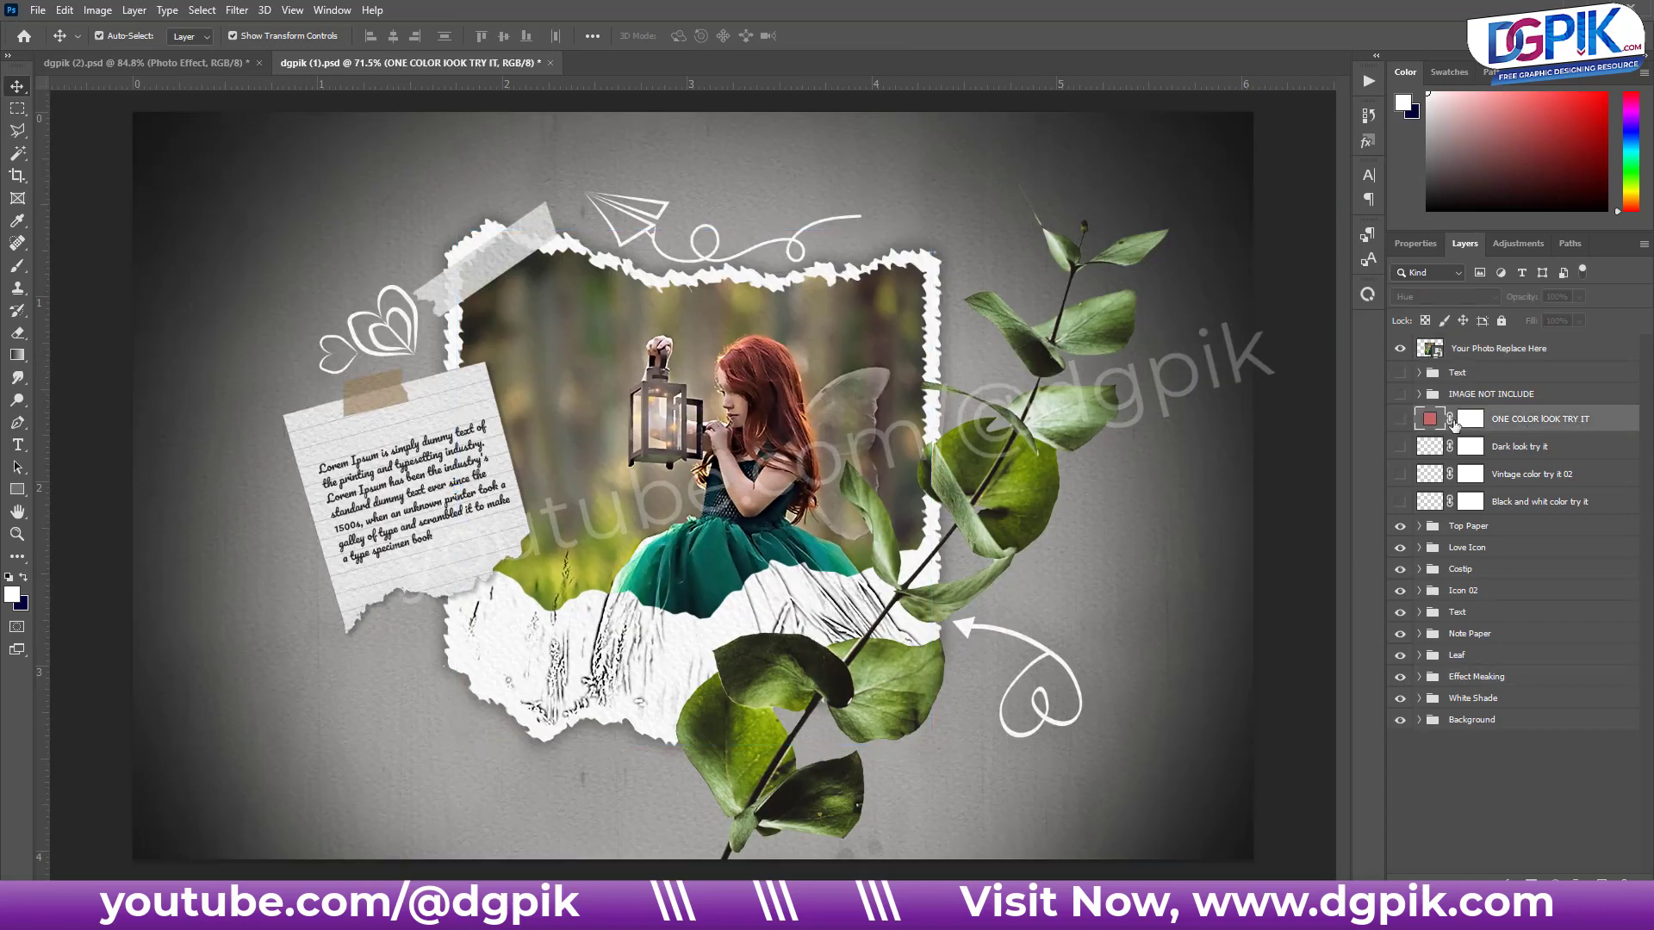
left_click(1400, 419)
double_click(1430, 419)
left_click_drag(1148, 229, 1137, 233)
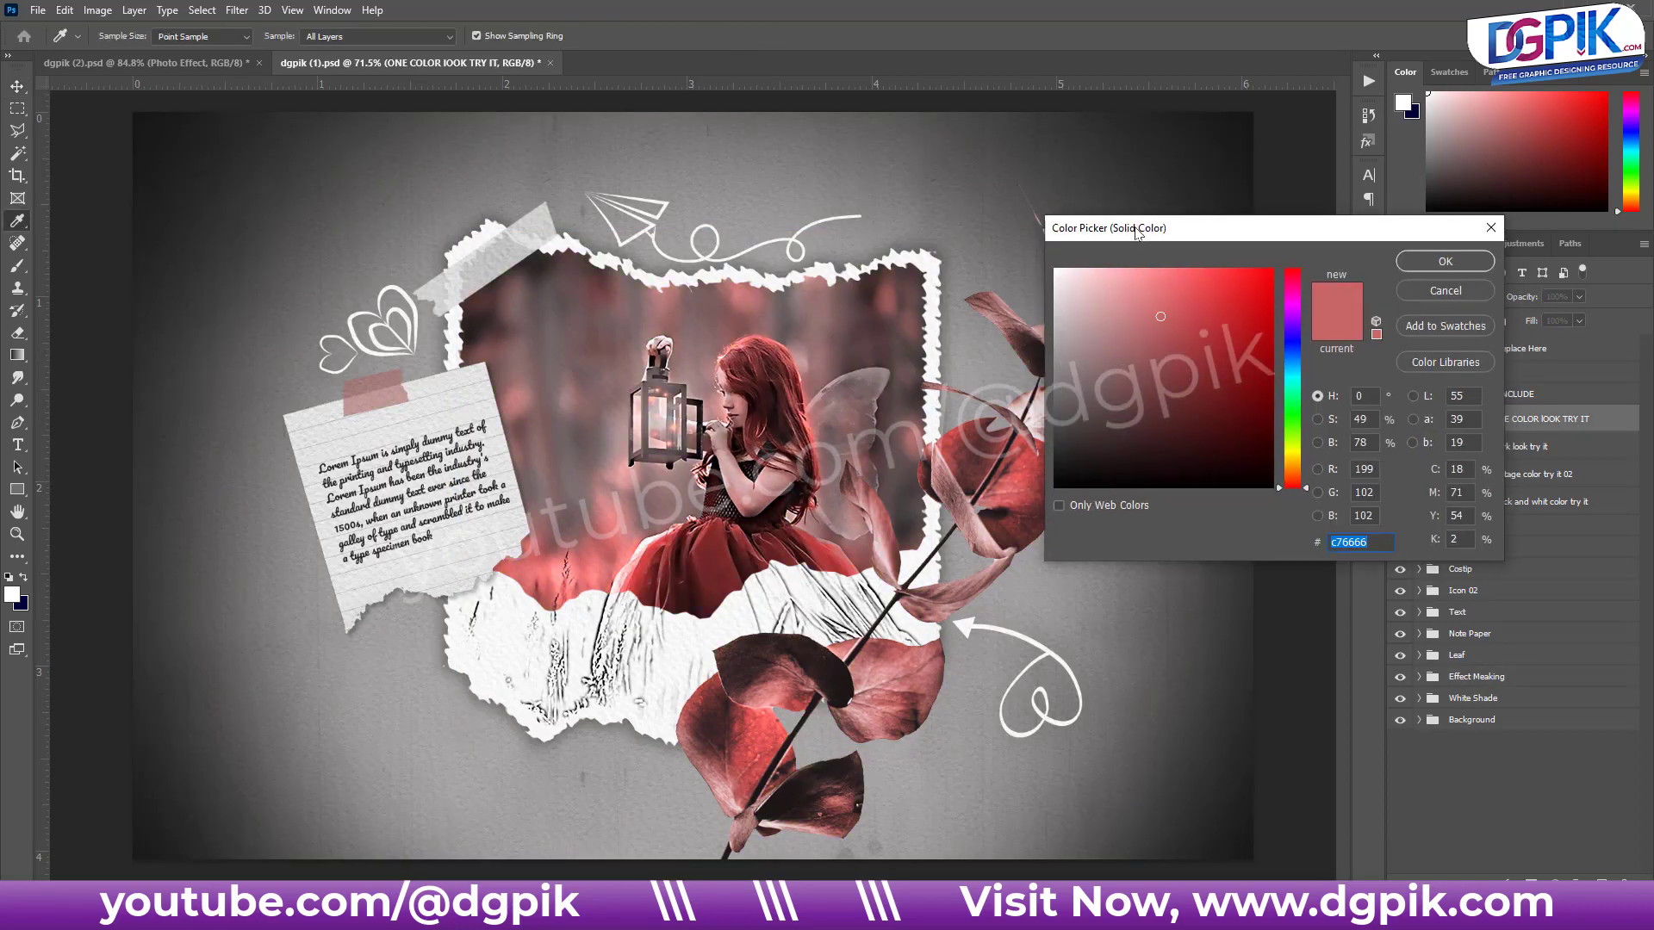
mouse_move(1306, 492)
left_mouse_down()
mouse_move(1309, 306)
mouse_move(1316, 452)
left_mouse_up()
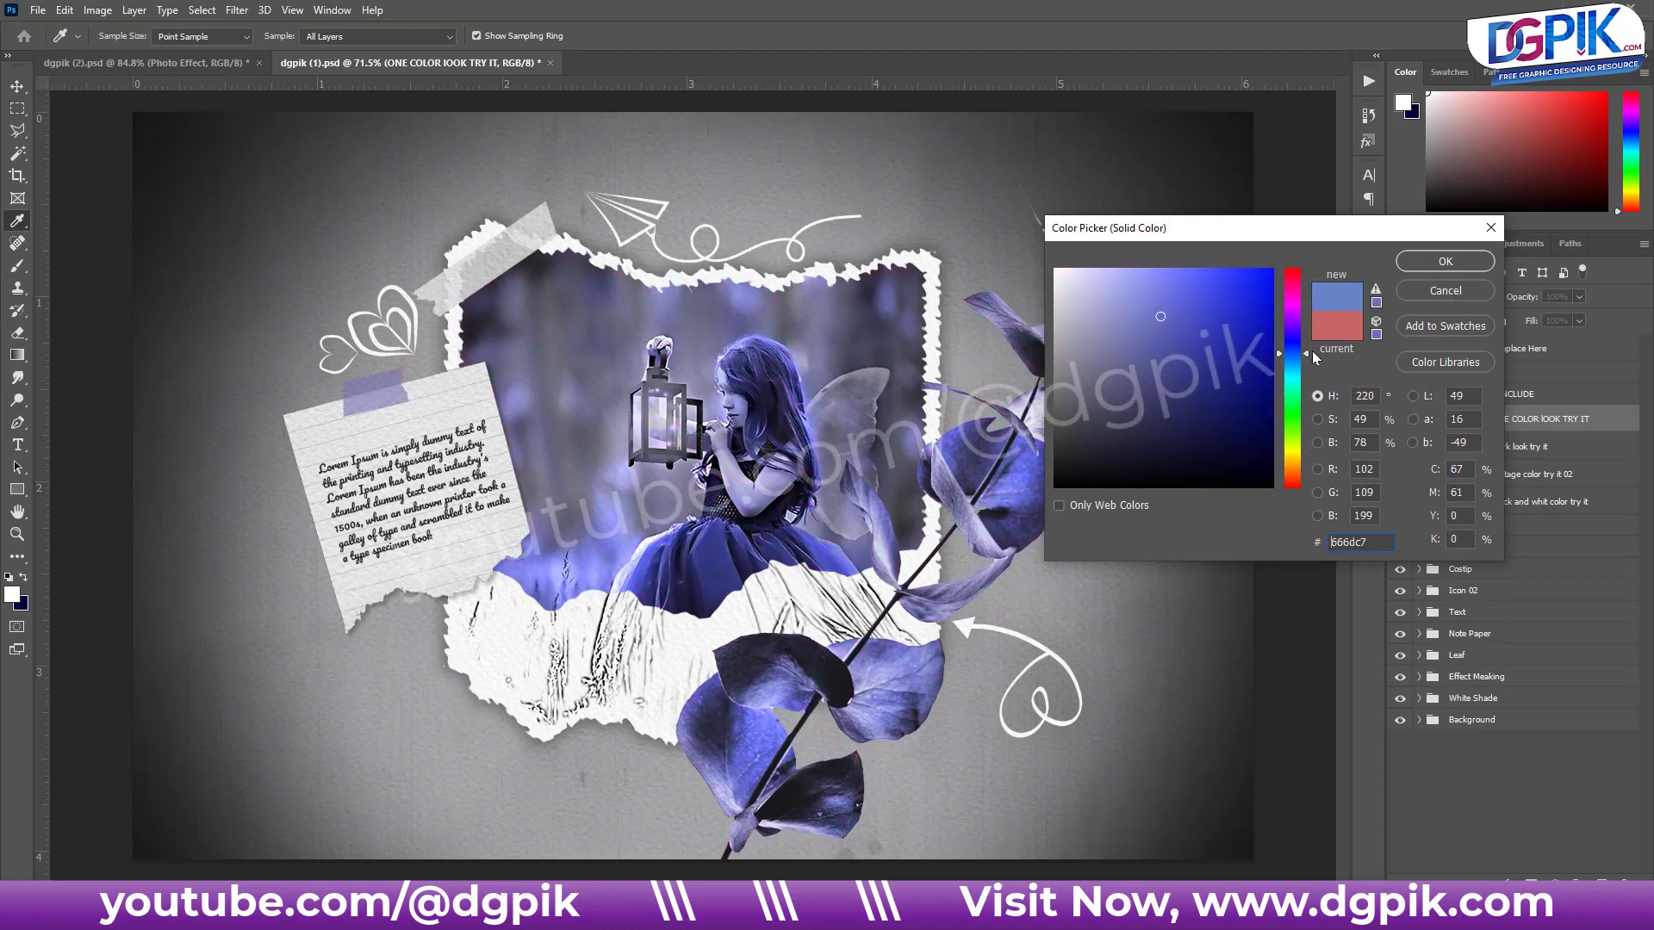
left_click_drag(1316, 452, 1310, 305)
key("Return")
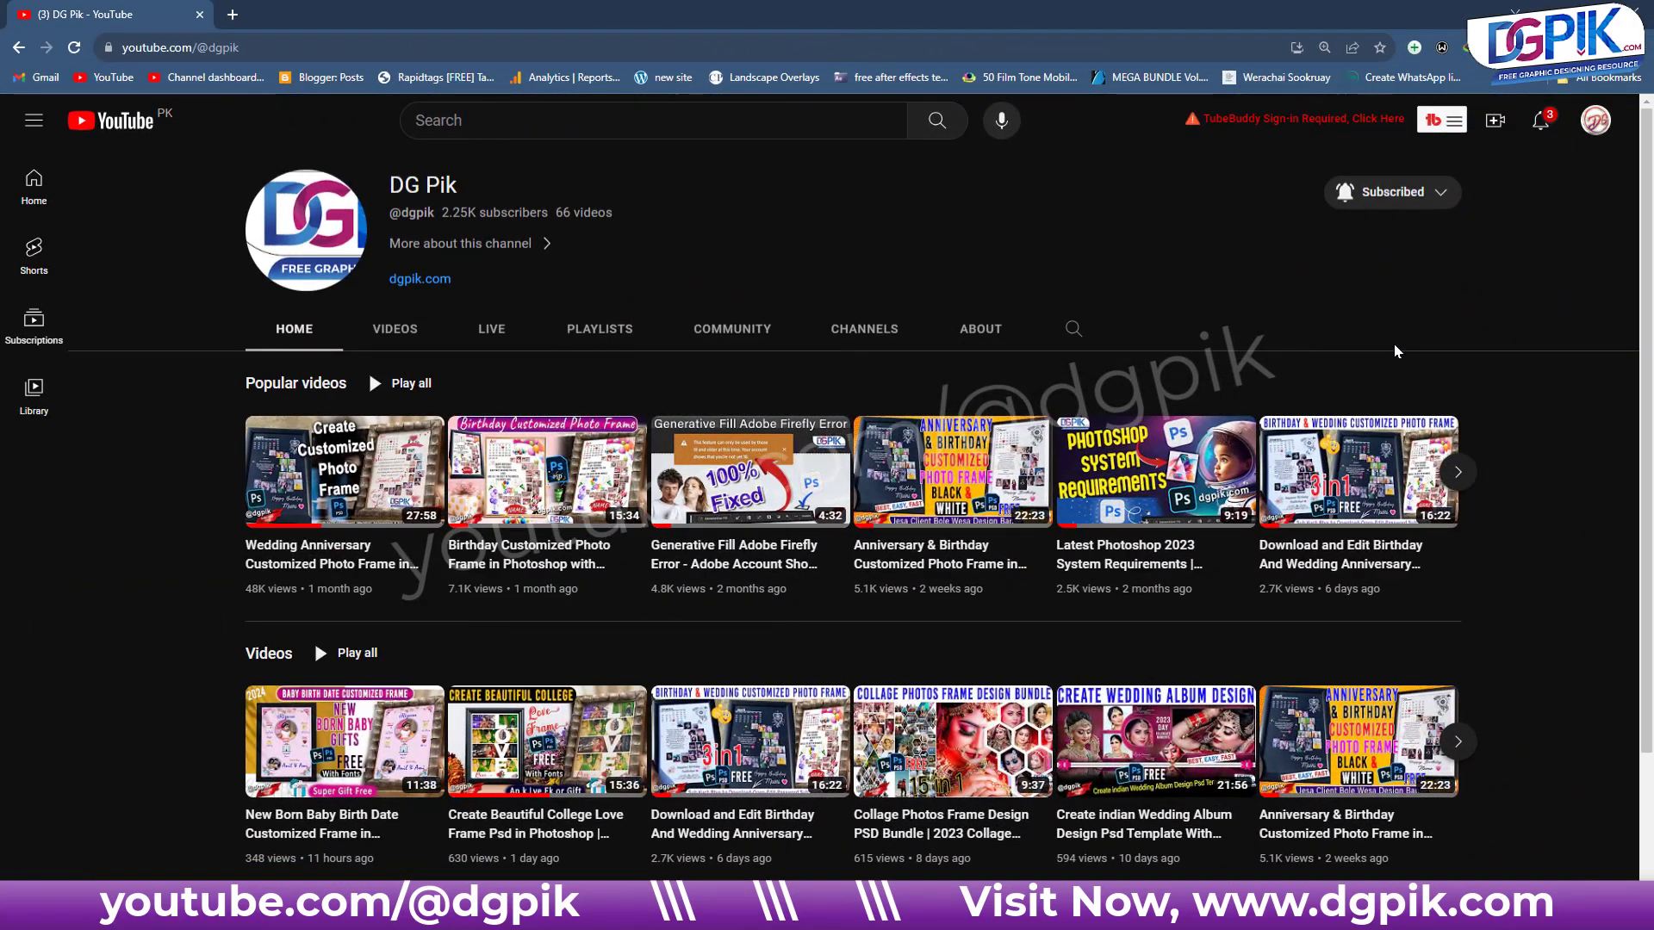
Step: Open the DG Pik channel's Videos tab and scroll through the uploads and back up
left_click(398, 333)
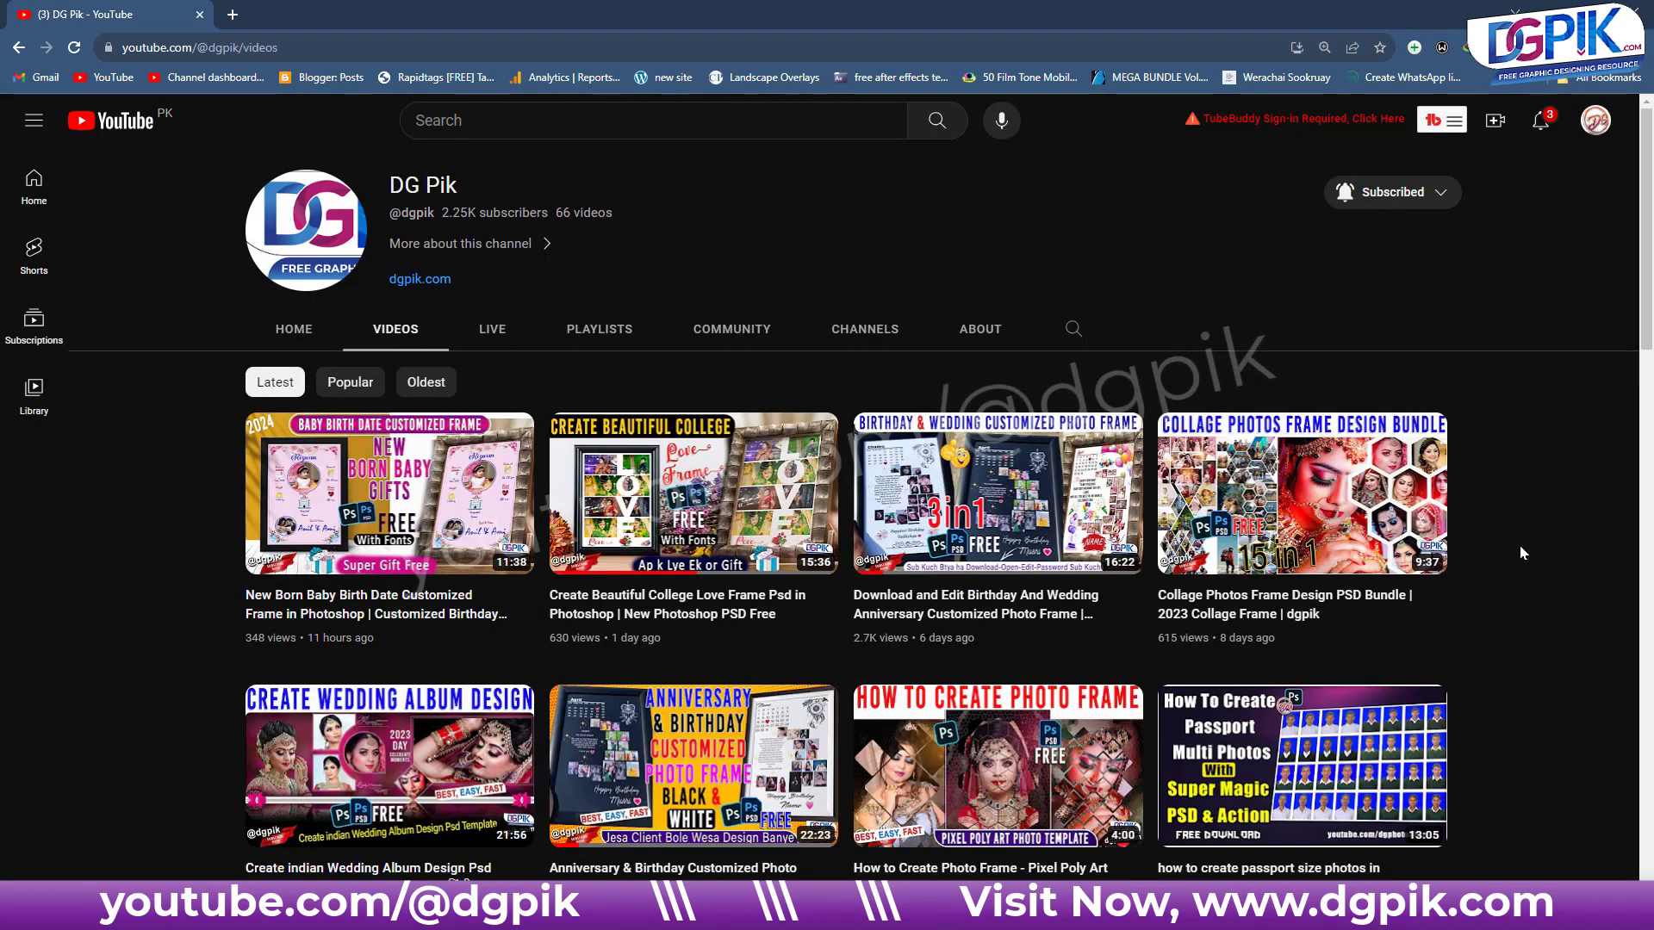
scroll(1521, 546, "down", 5)
scroll(1522, 546, "down", 4)
scroll(1522, 546, "down", 3)
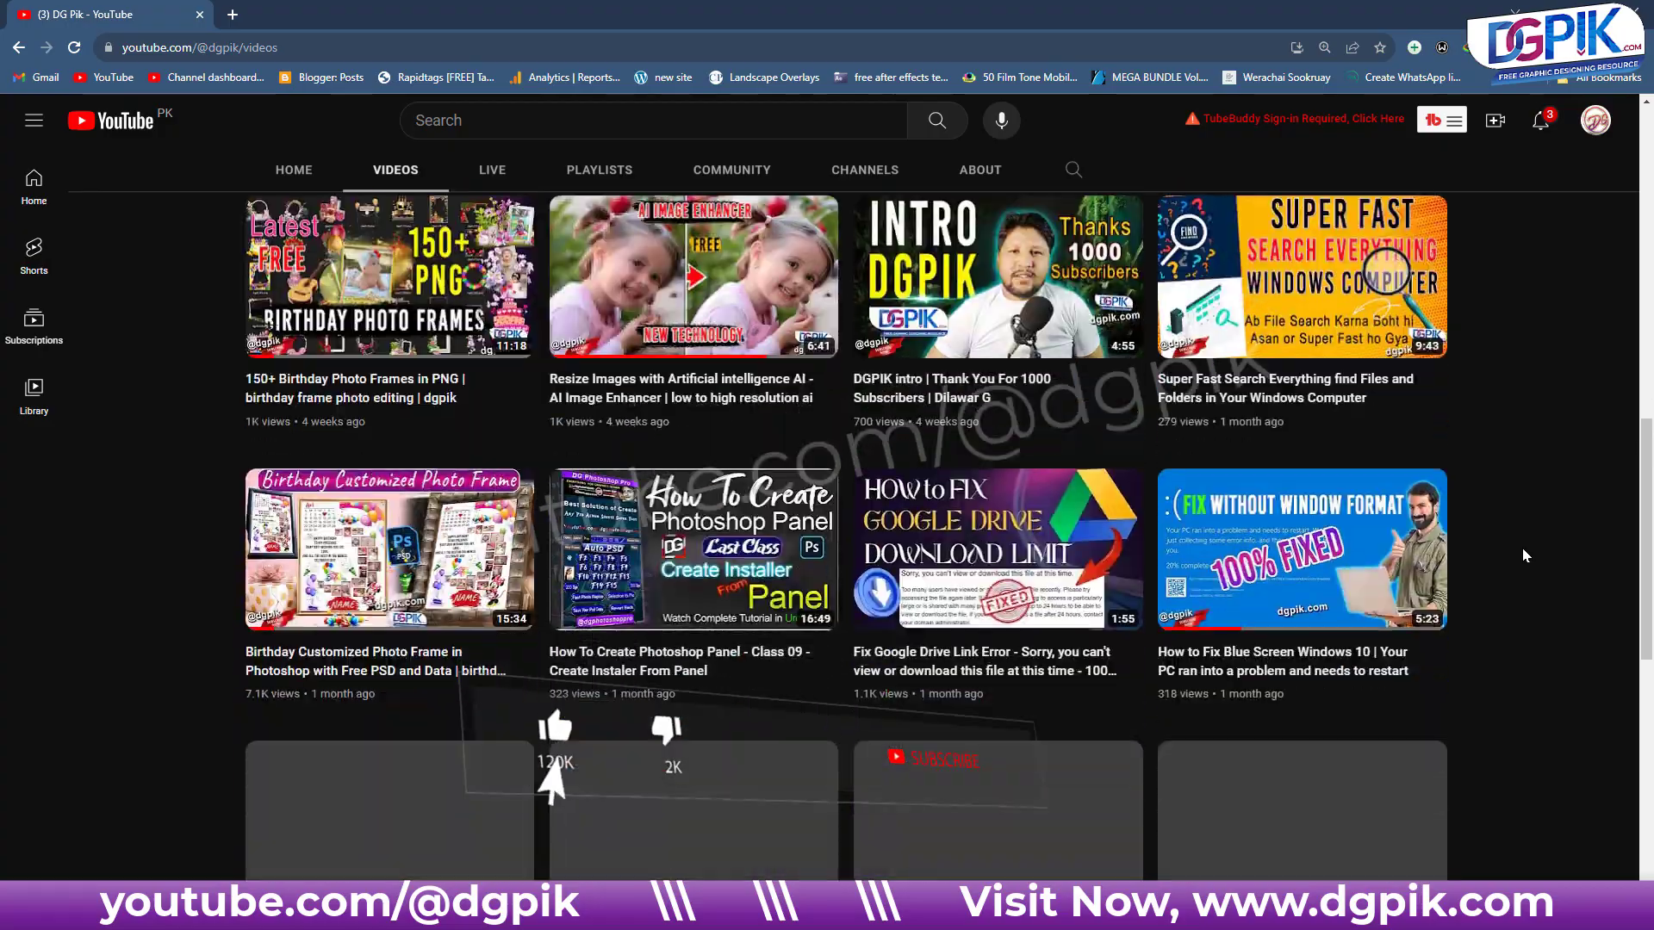
scroll(1522, 548, "down", 2)
scroll(1524, 555, "down", 2)
scroll(1524, 557, "down", 4)
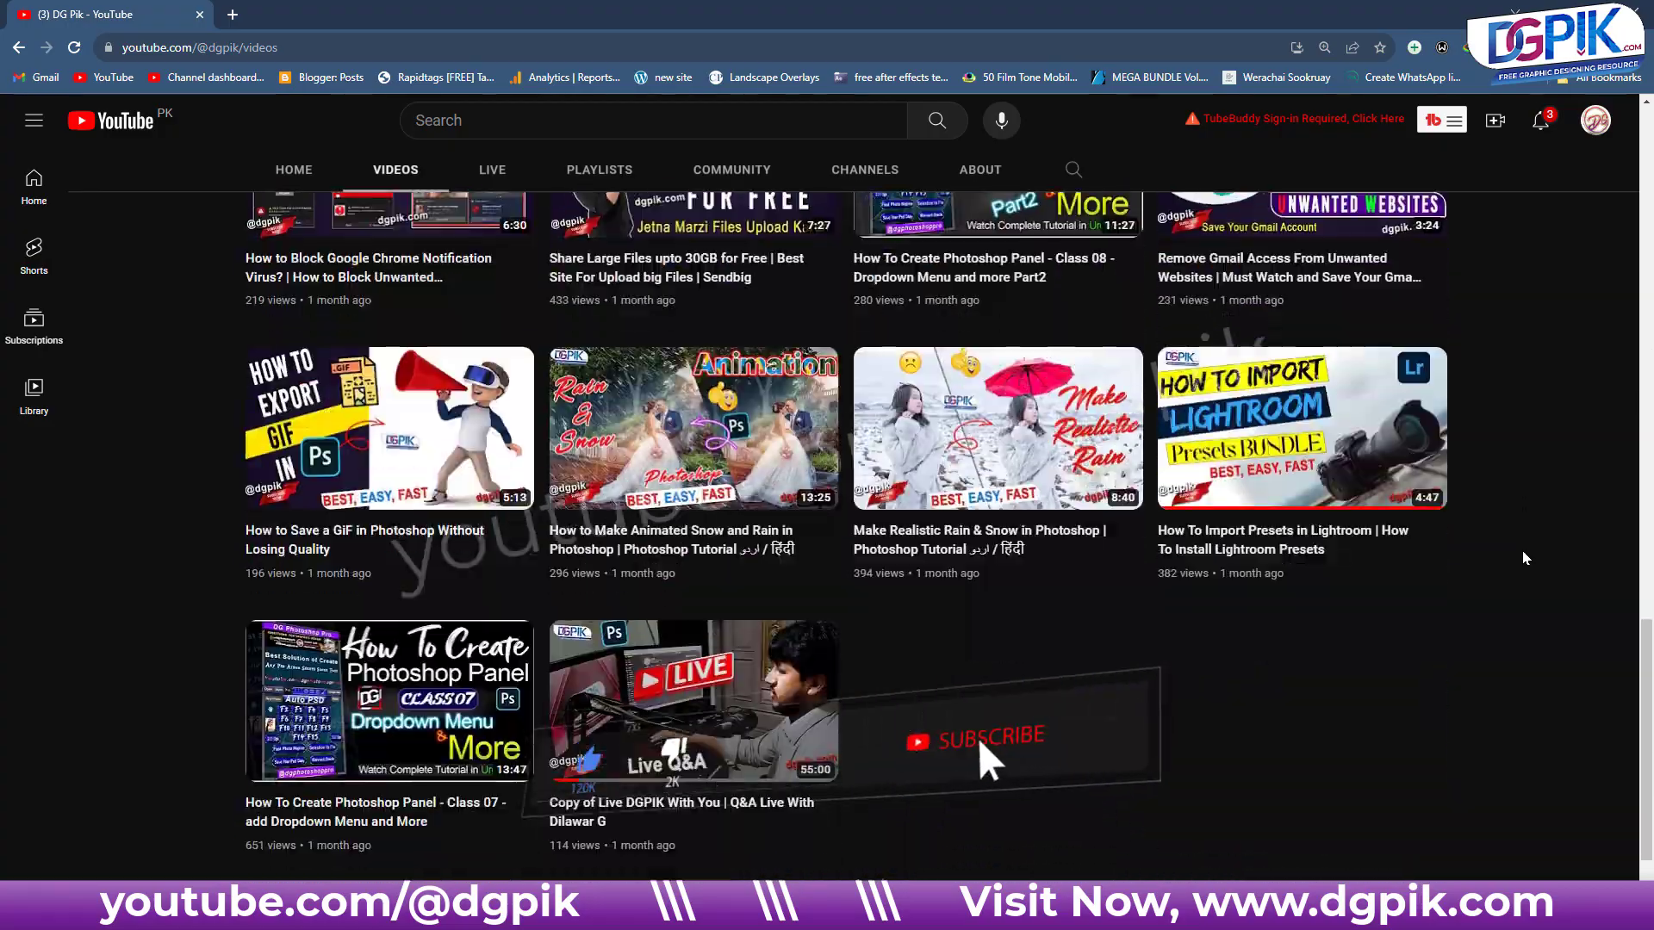
scroll(1523, 552, "up", 8)
scroll(1524, 552, "up", 8)
scroll(1523, 552, "up", 4)
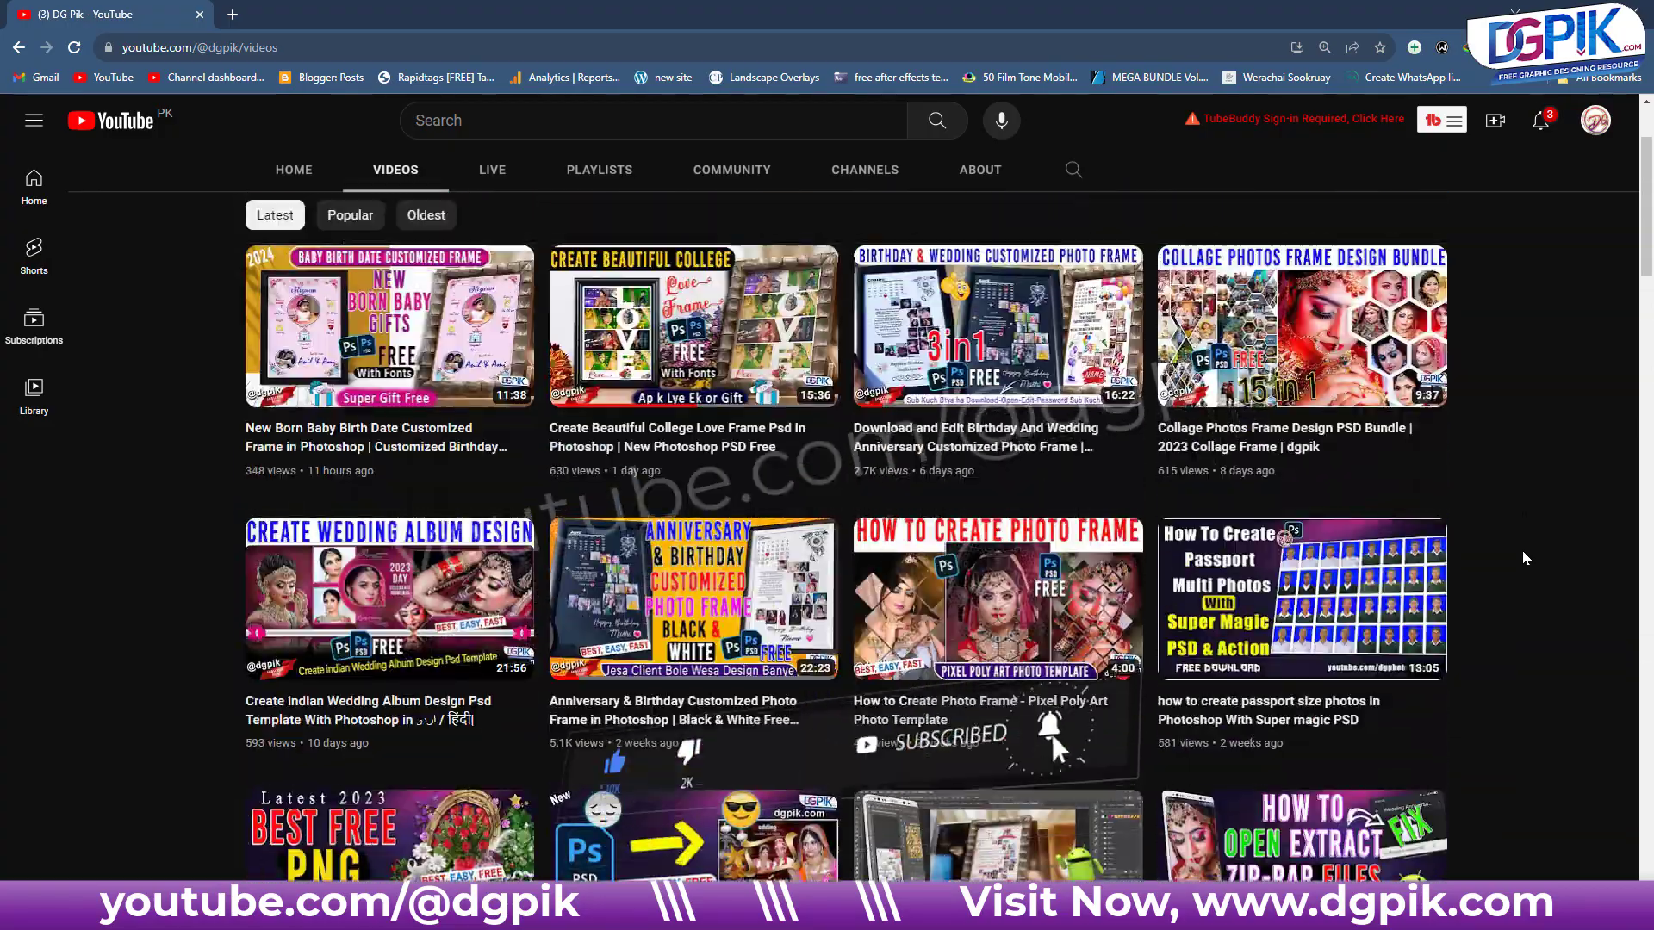
scroll(1523, 552, "up", 2)
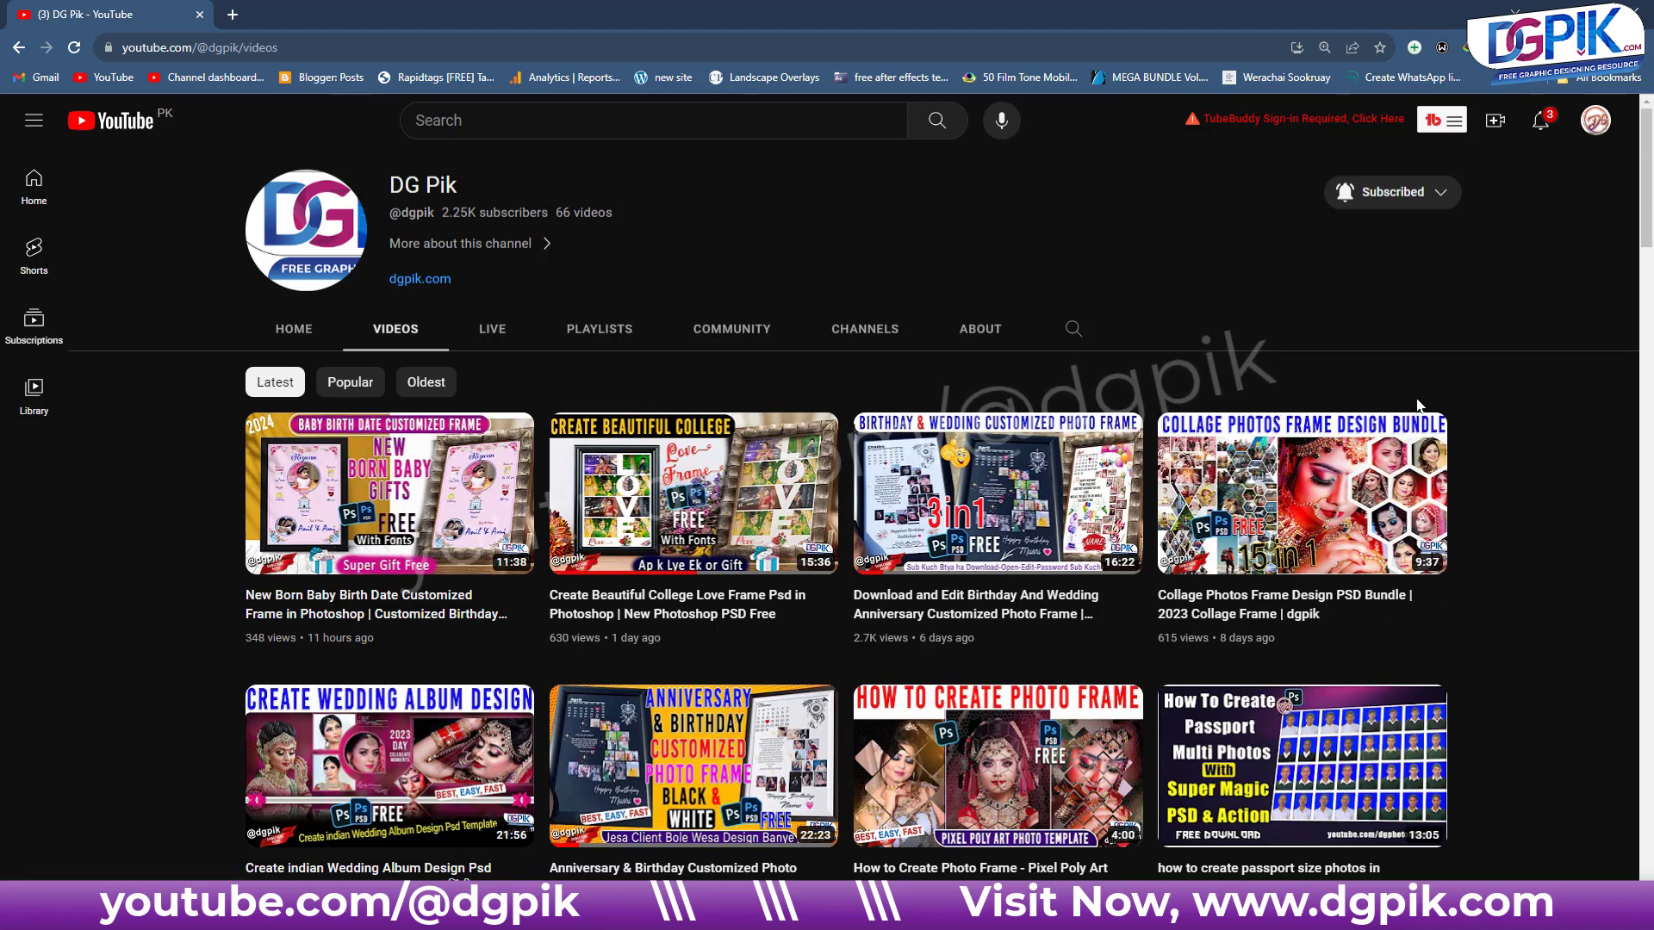
mouse_move(693, 765)
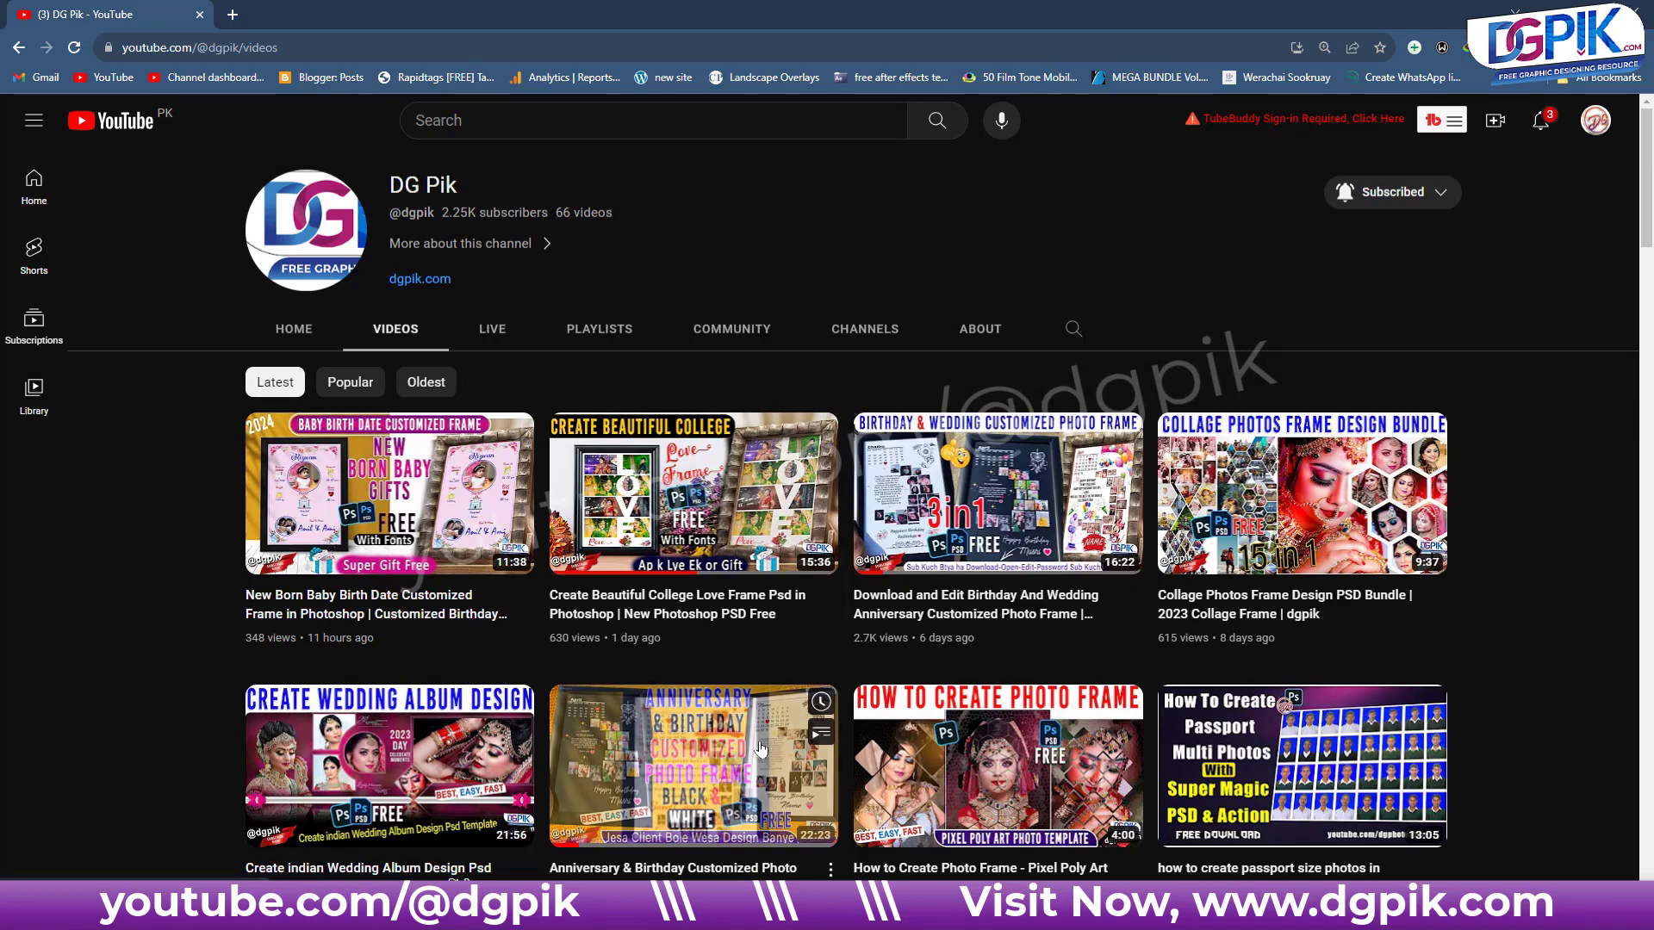
Step: Page through the sample previews from 61-a-.jpg to 67-.jpg in Photos, then close it
scroll(839, 670, "down", 1)
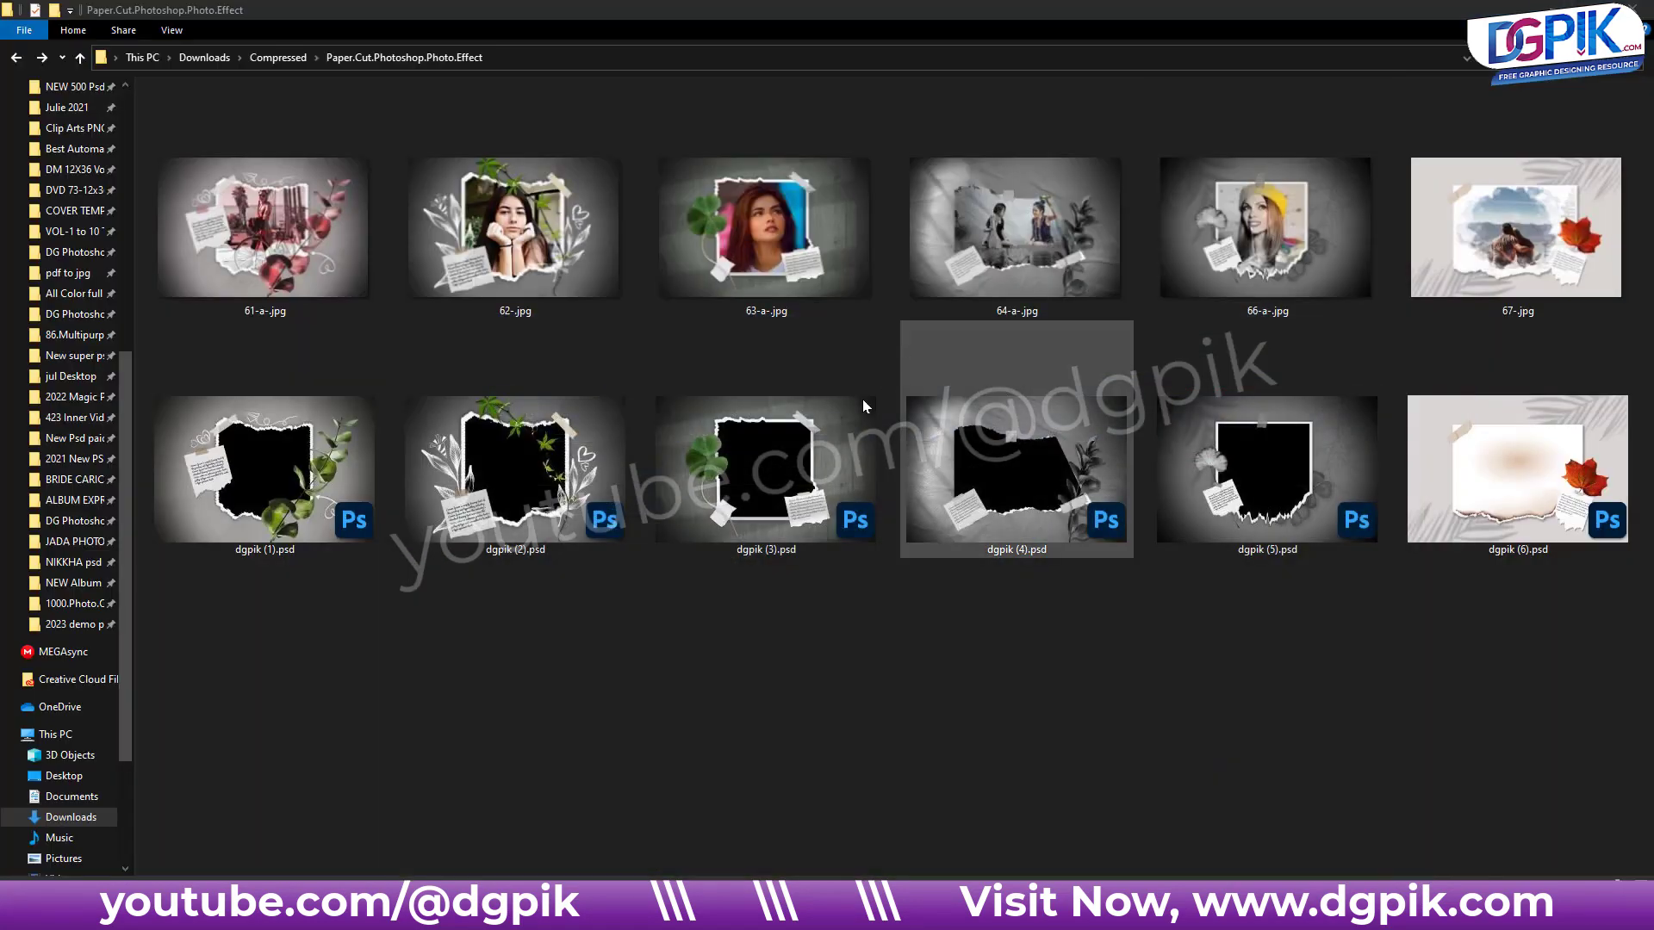
double_click(329, 218)
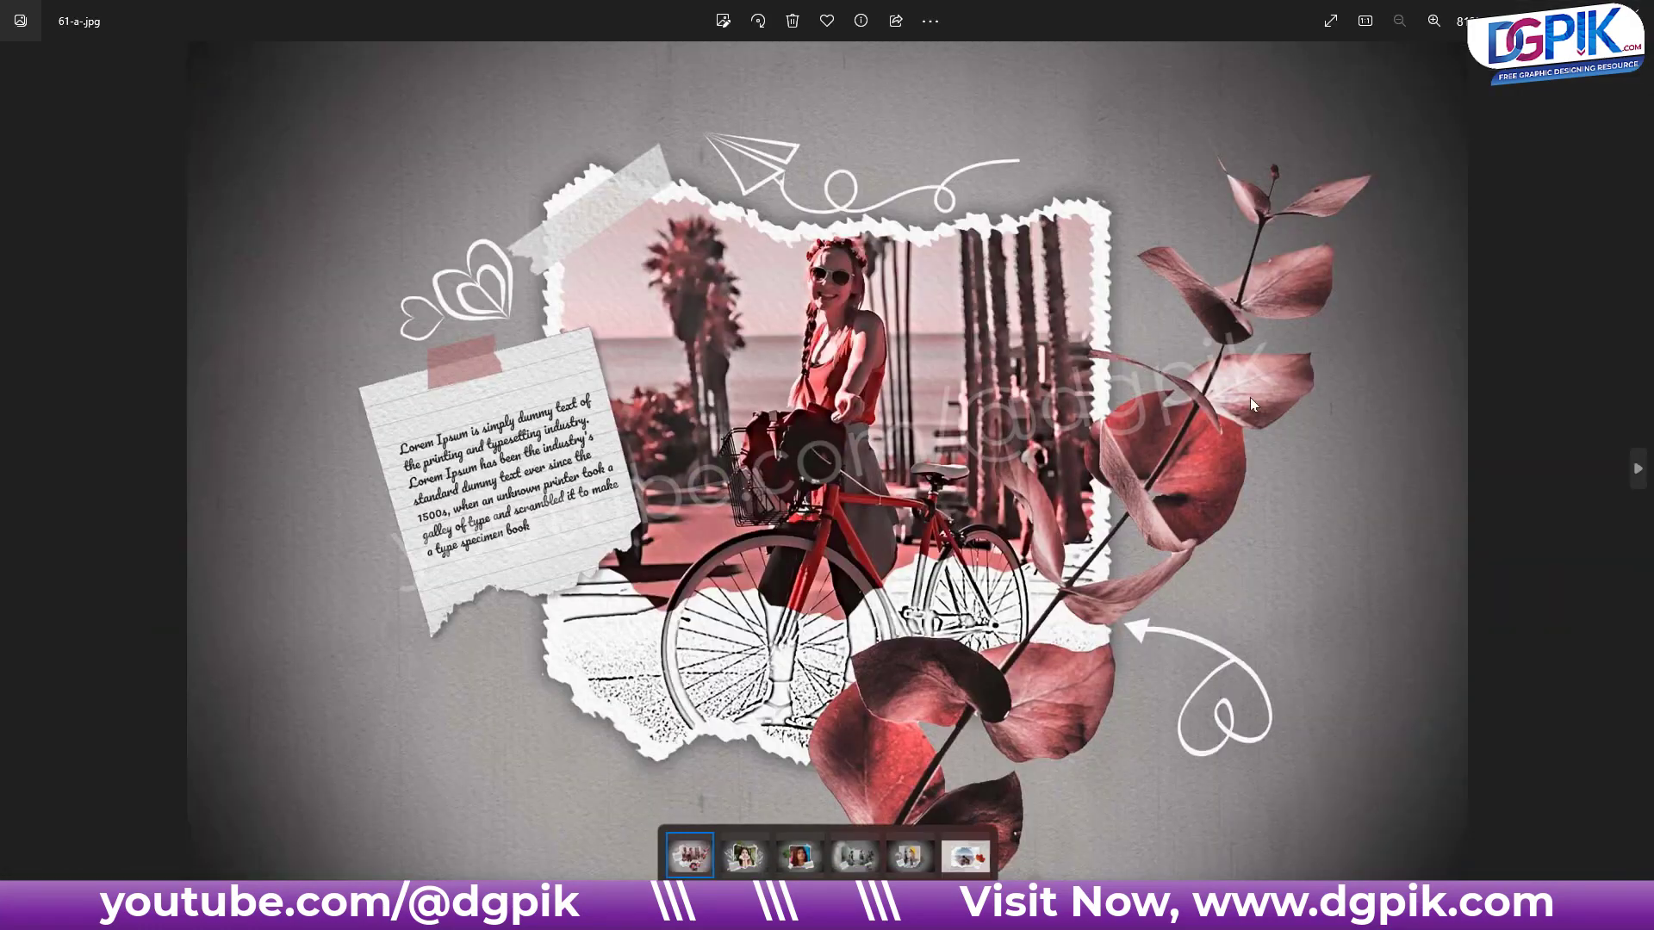
left_click(1639, 470)
left_click(1639, 469)
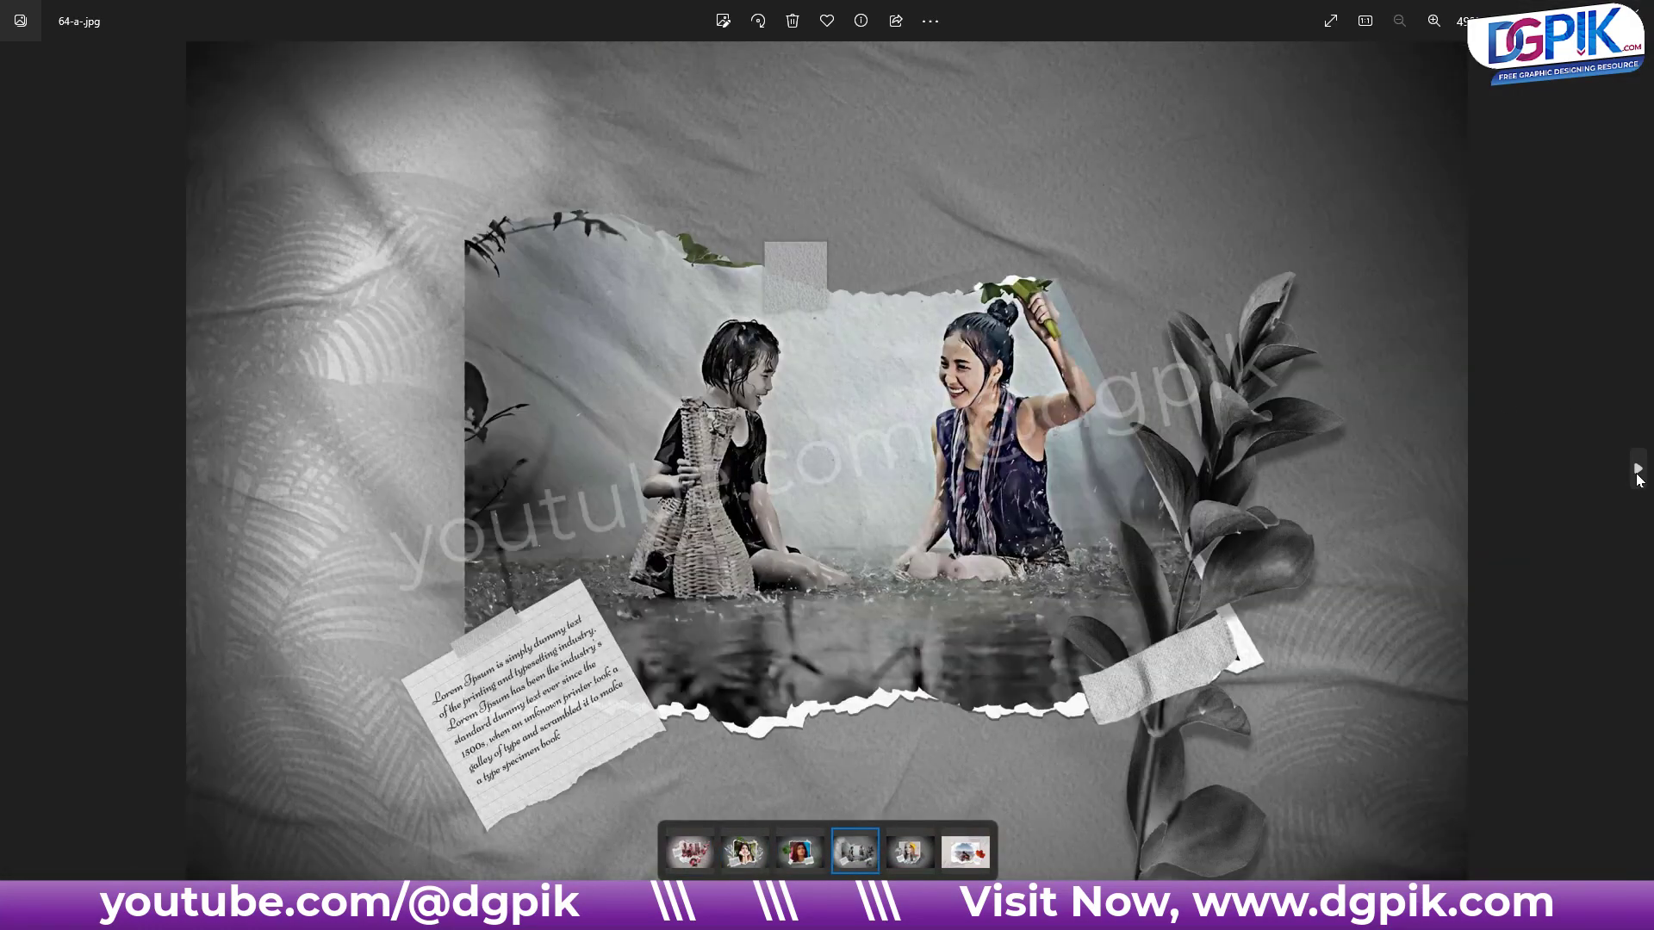
left_click(1639, 469)
left_click(1638, 470)
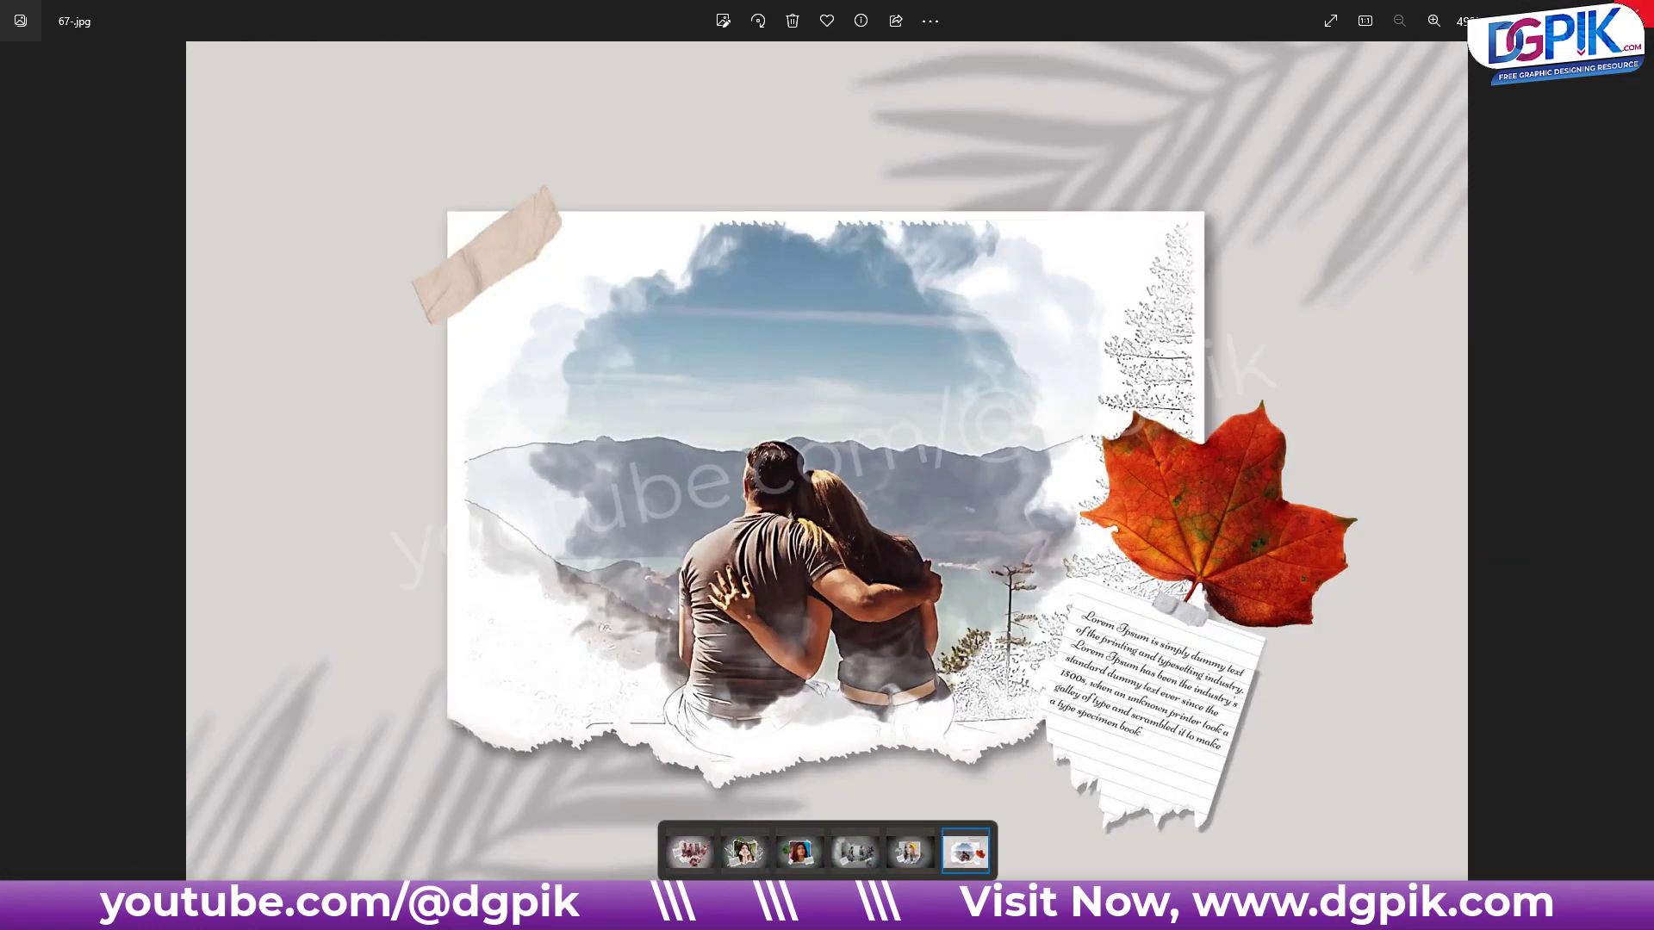
left_click(1634, 11)
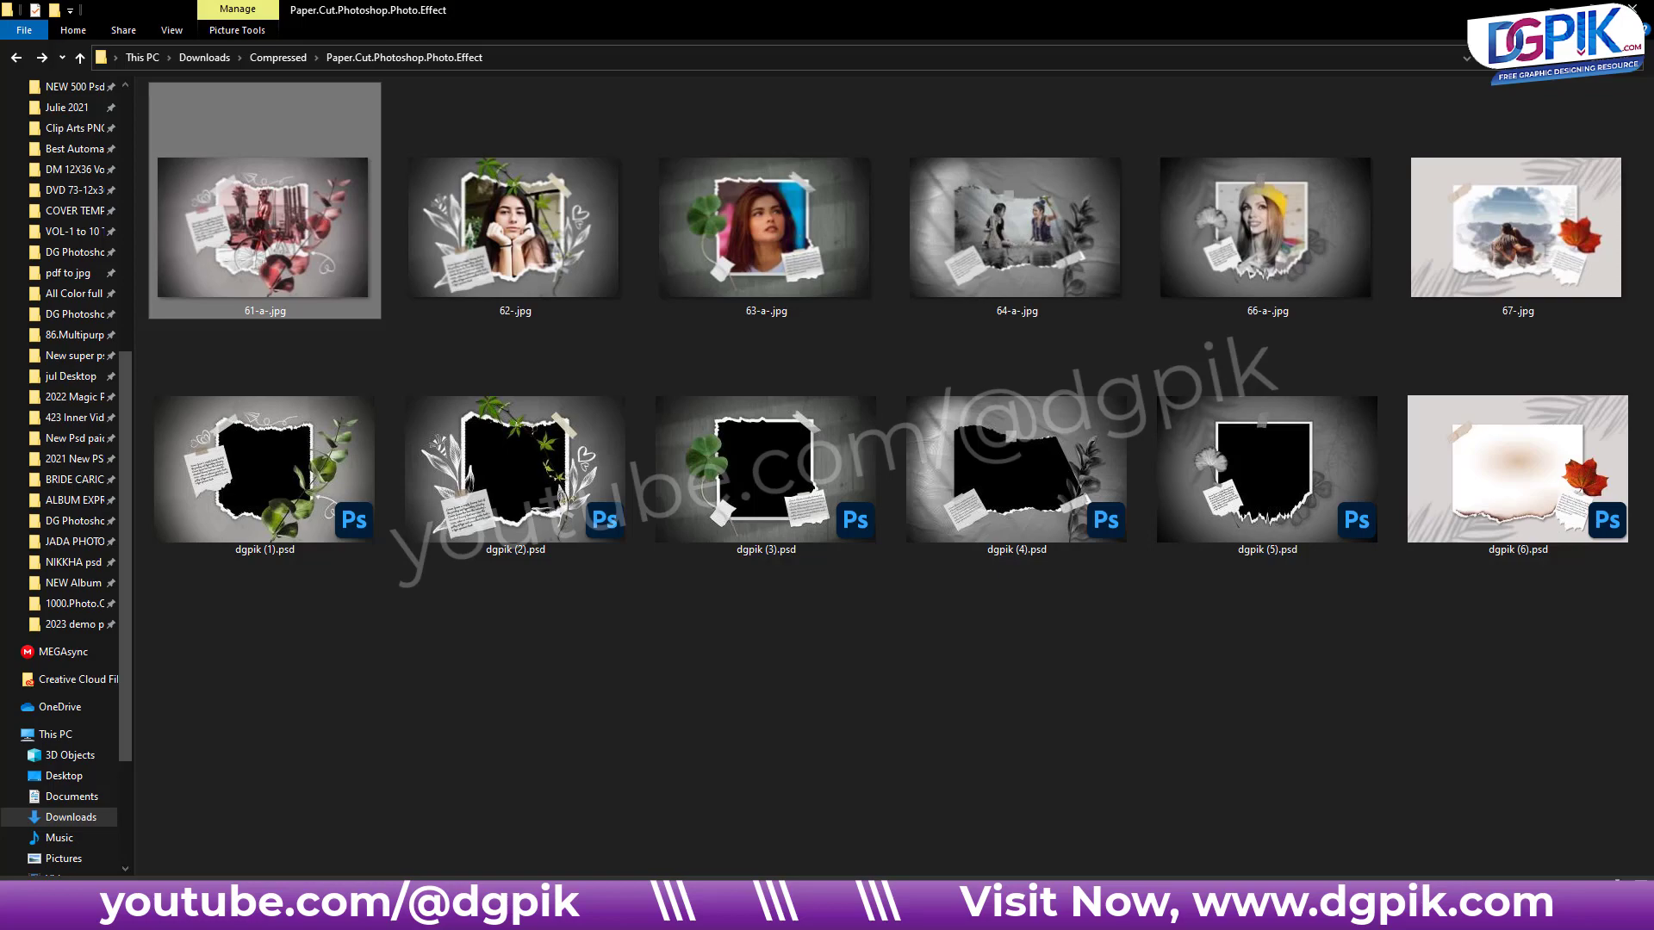
left_click(1206, 831)
scroll(637, 285, "up", 1)
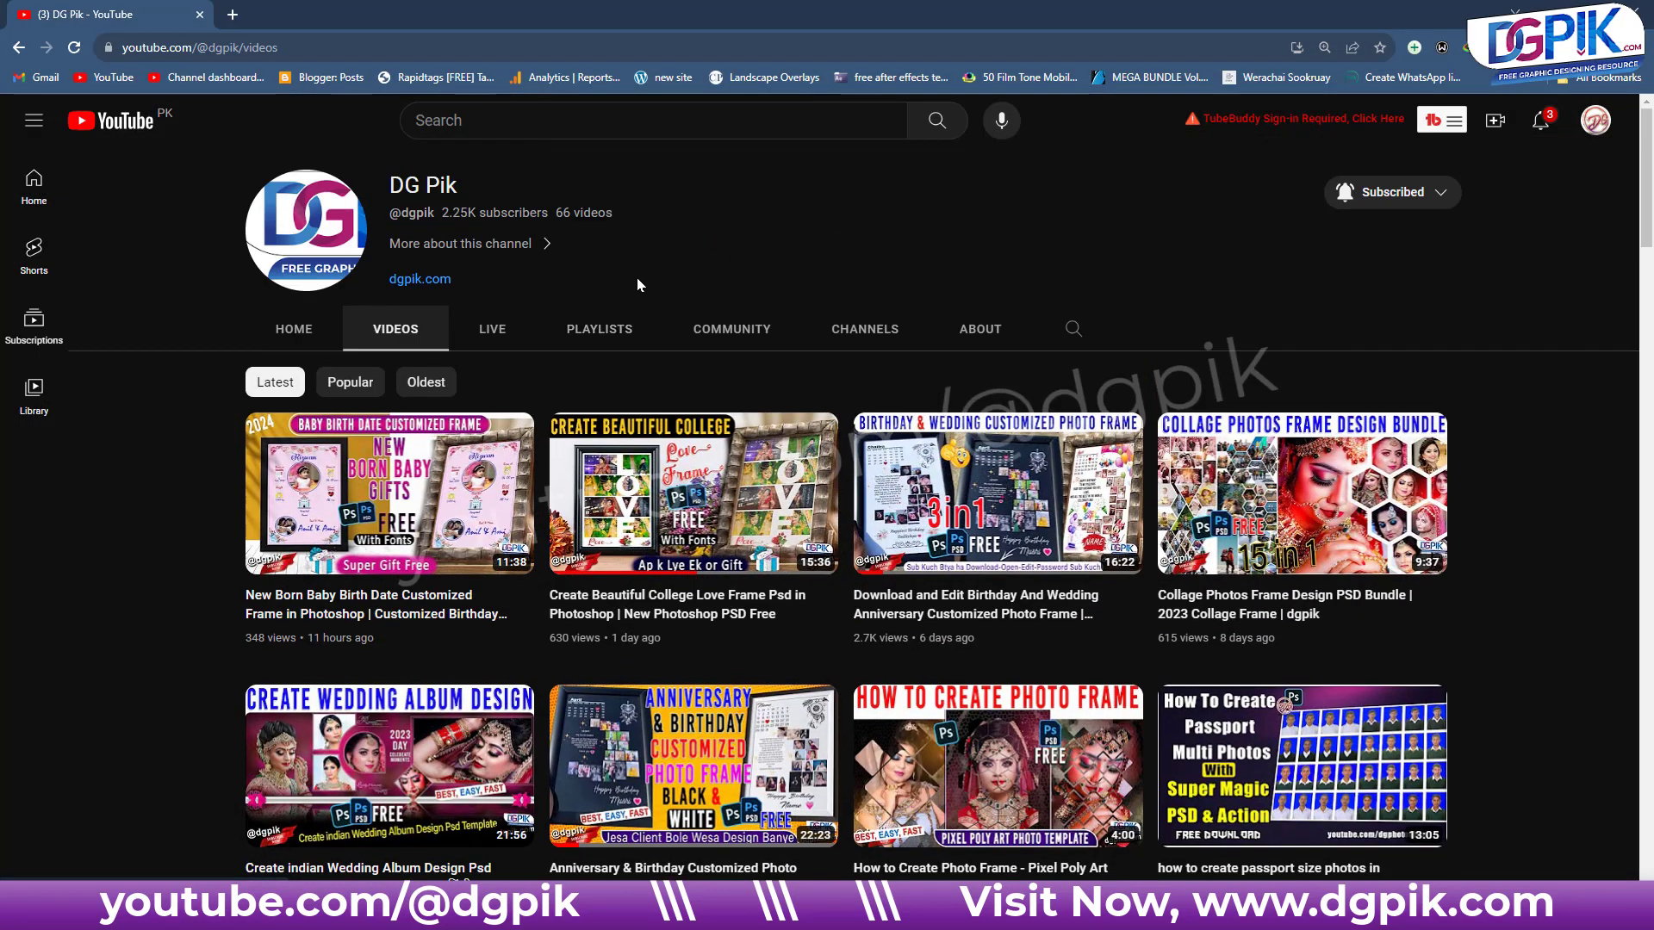
left_click(1387, 193)
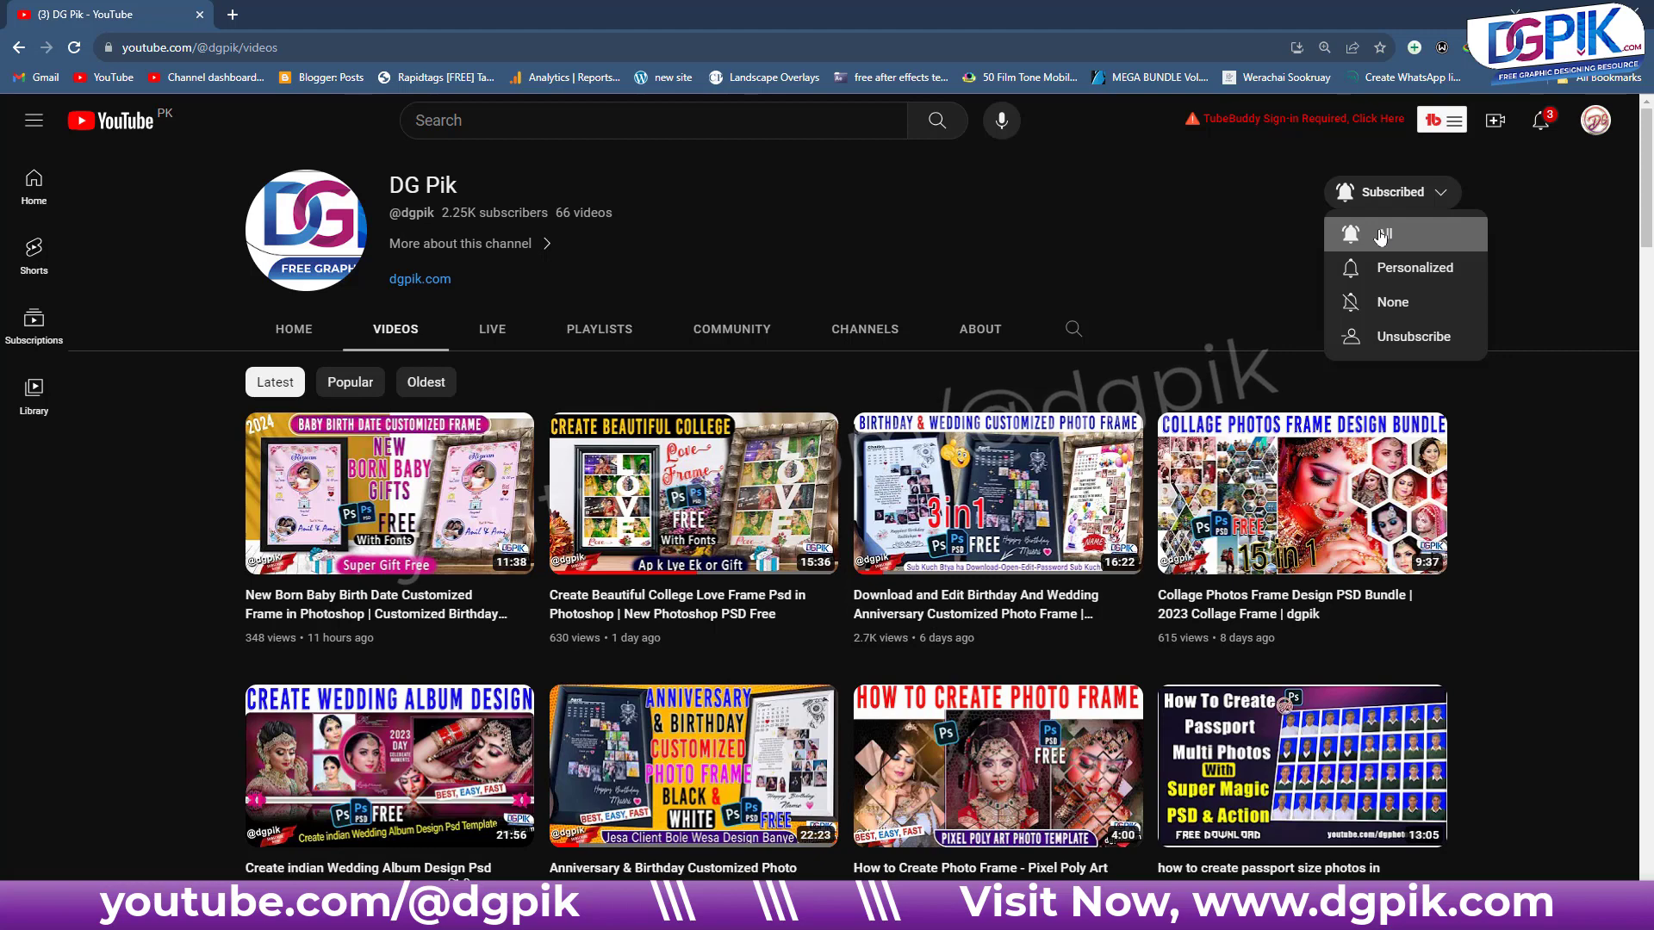
left_click(1013, 226)
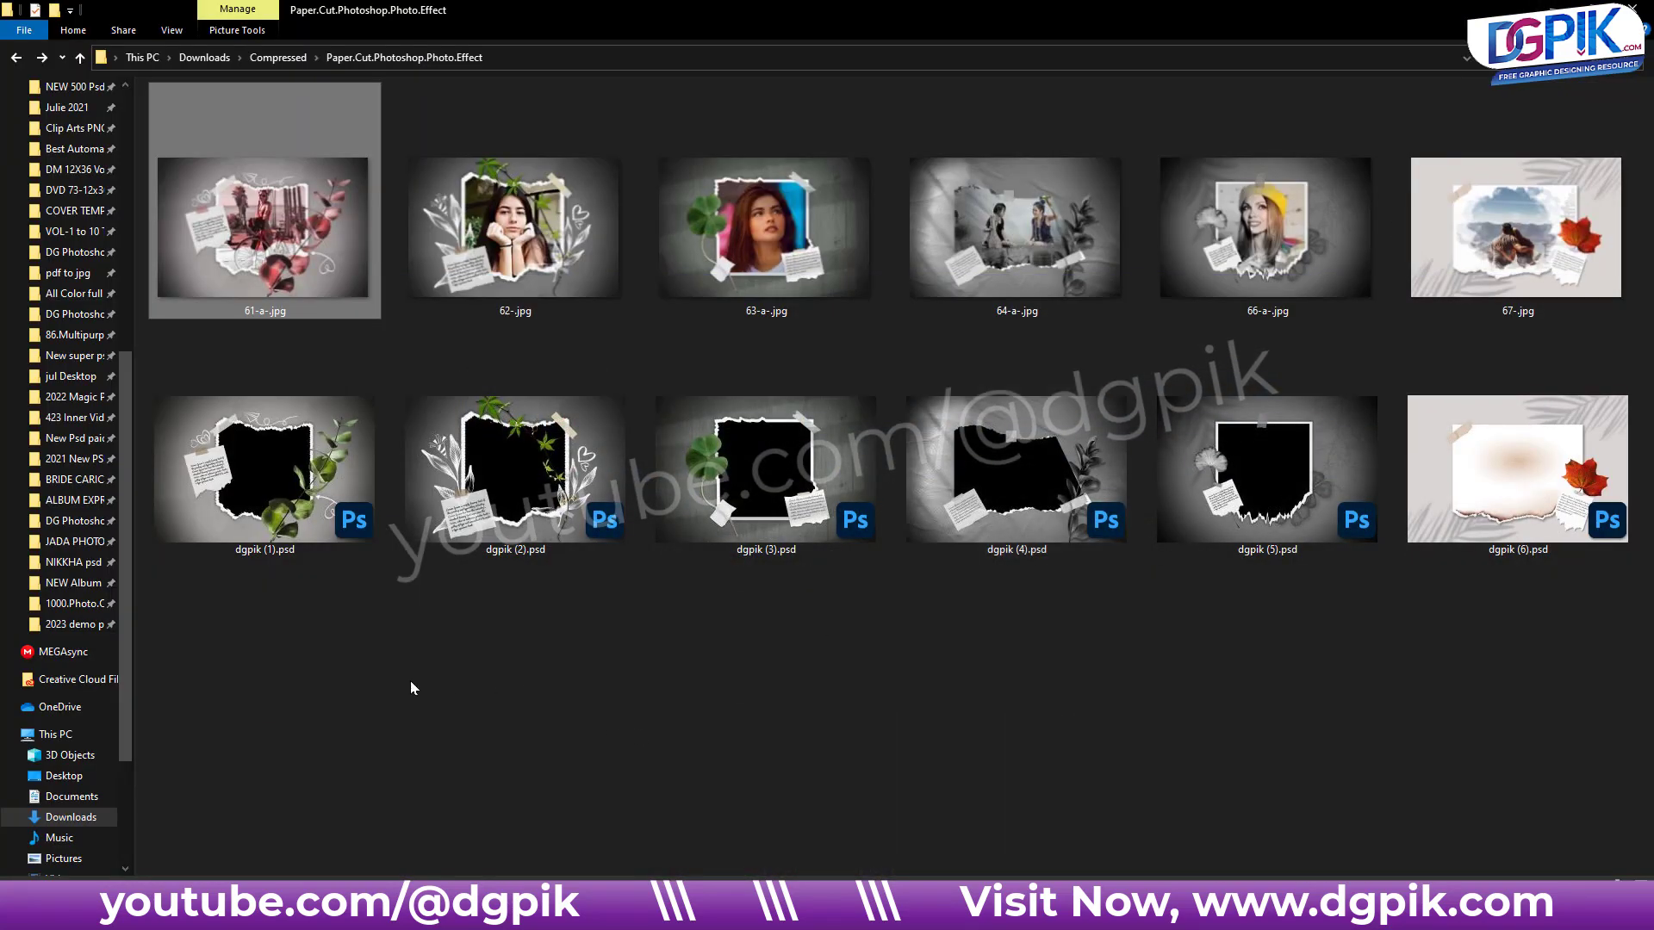
Step: Pick dgpik (2).psd from the PSD templates and open it in Photoshop
left_click_drag(290, 628, 1637, 457)
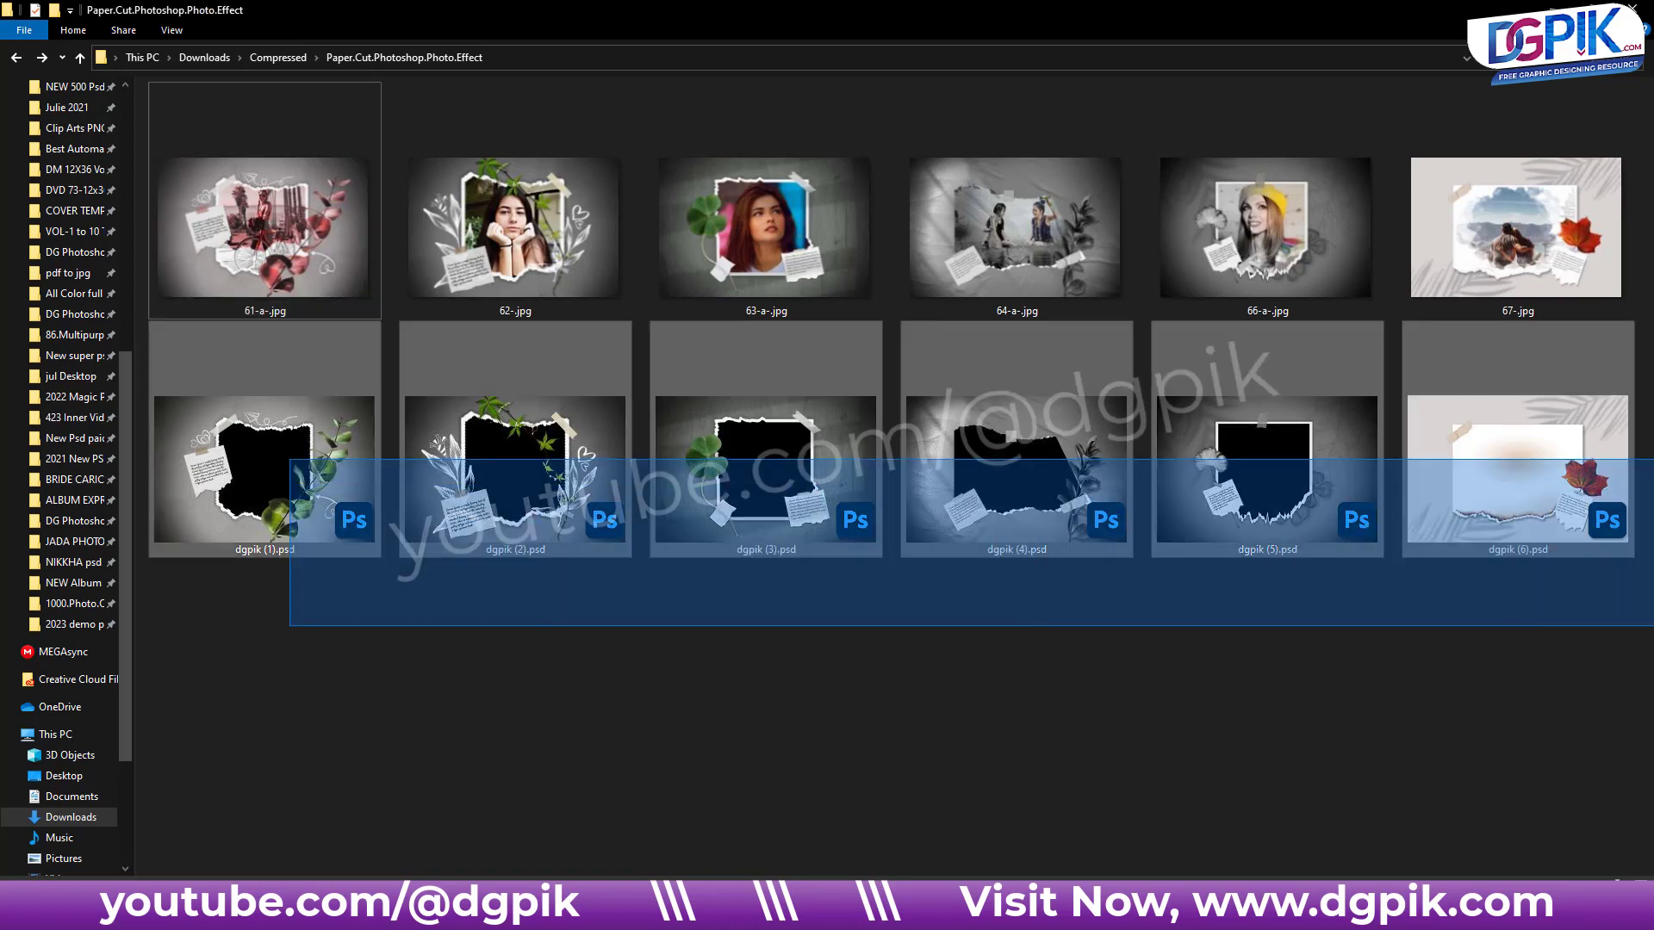
left_click(1074, 715)
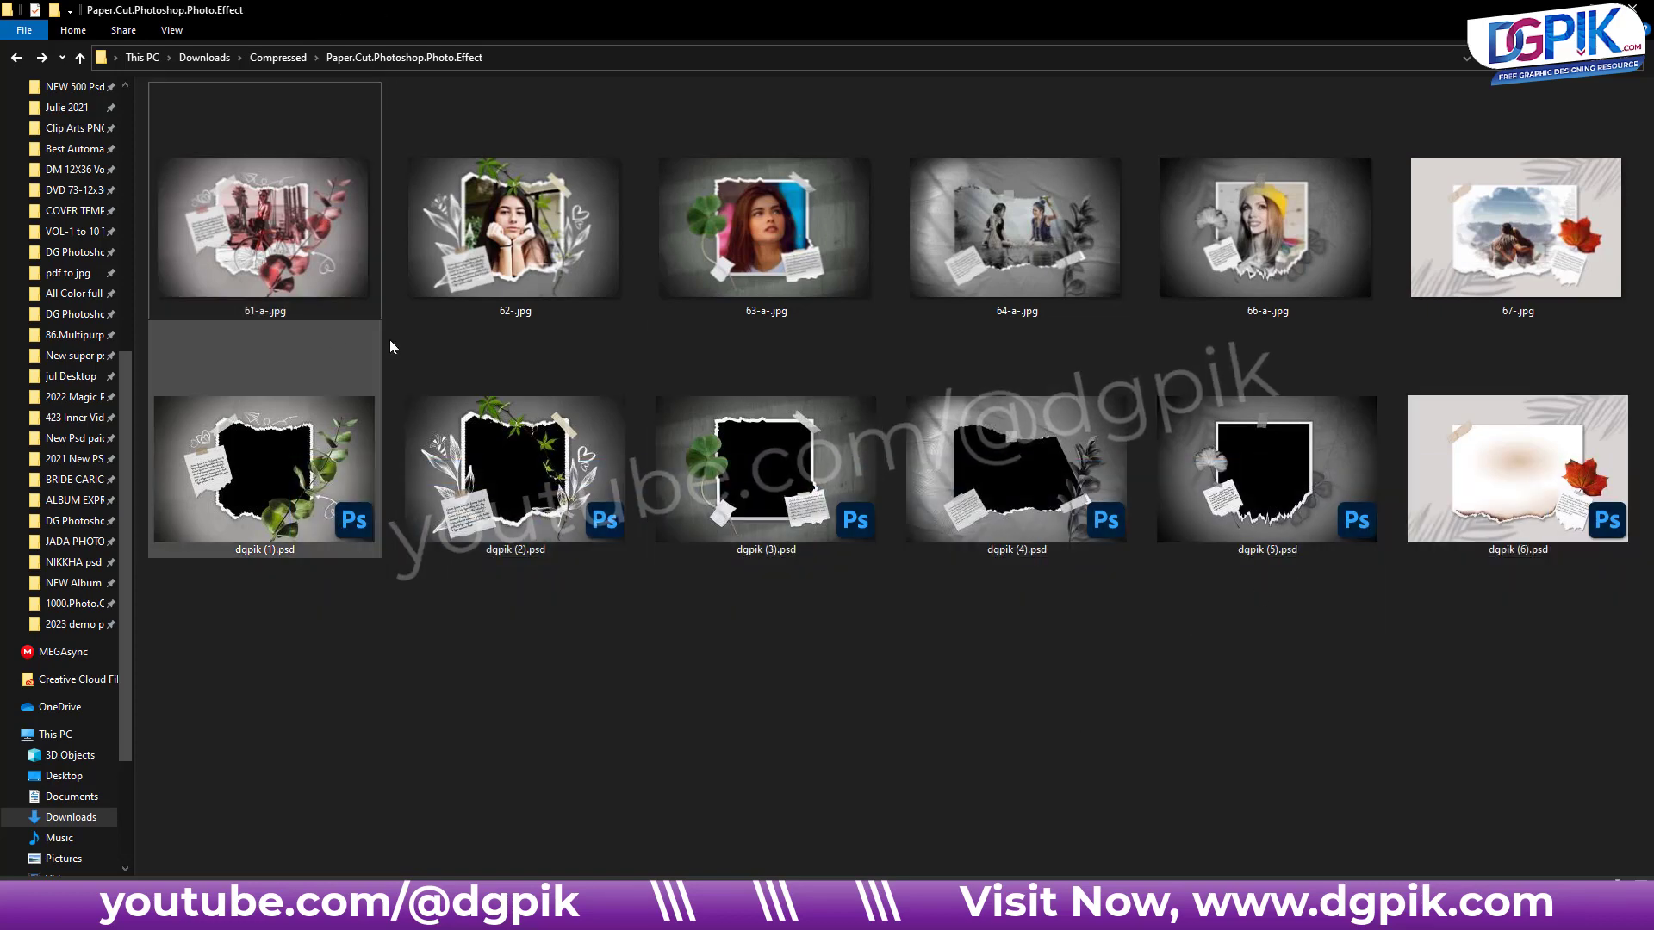
left_click(306, 470)
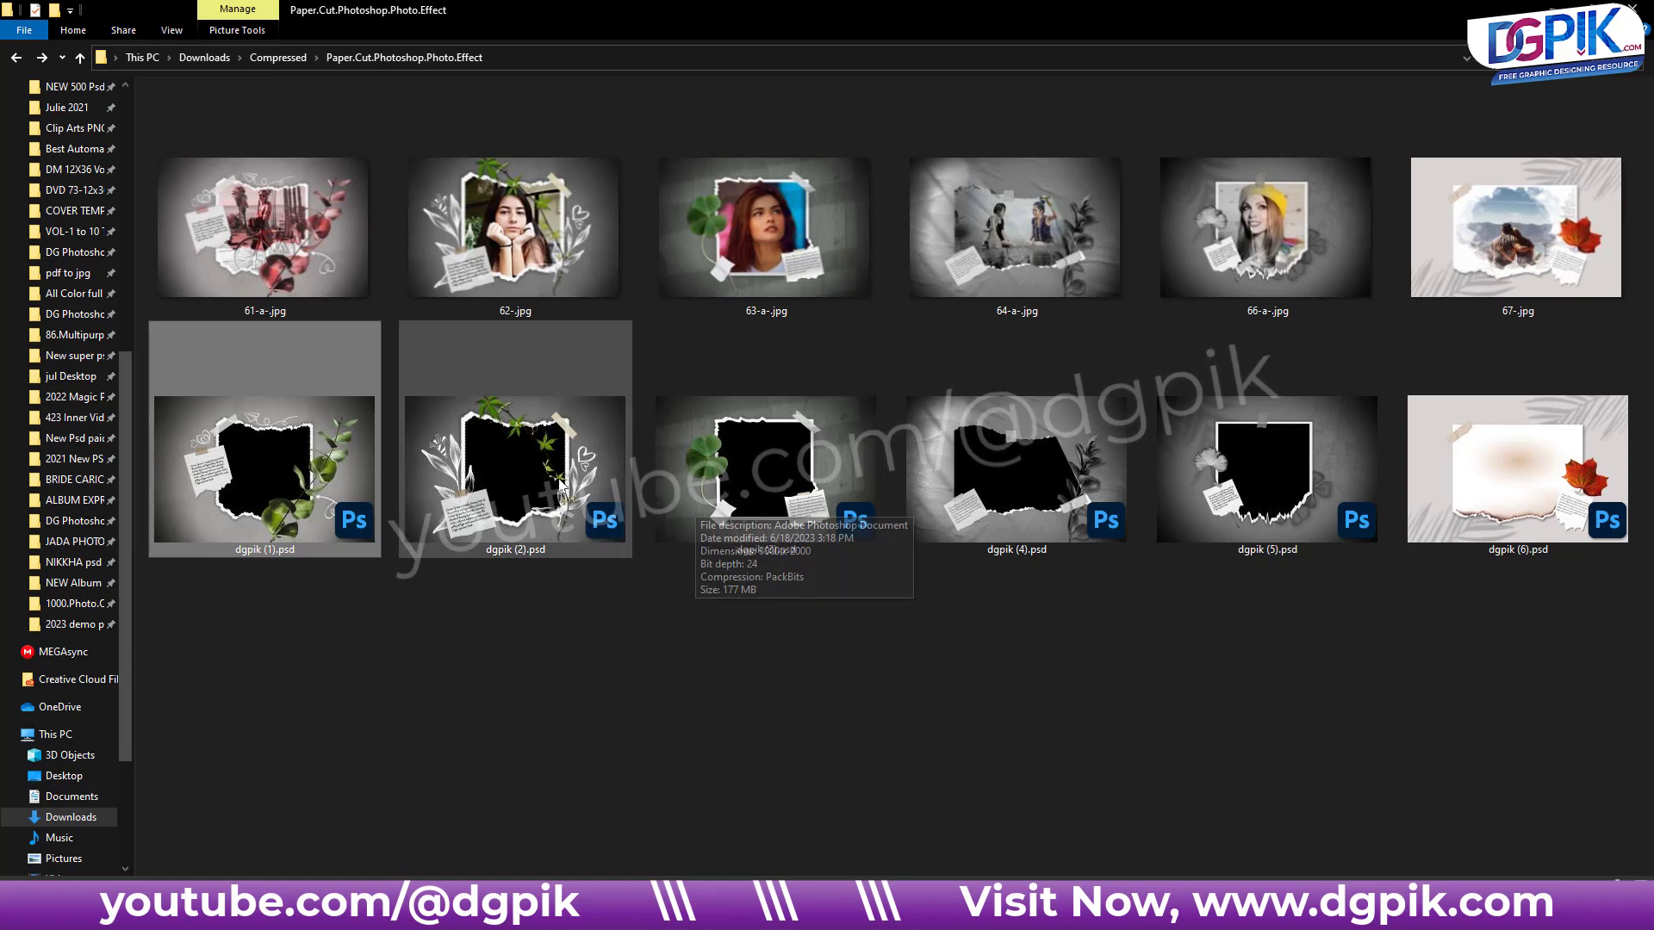
left_click(523, 479)
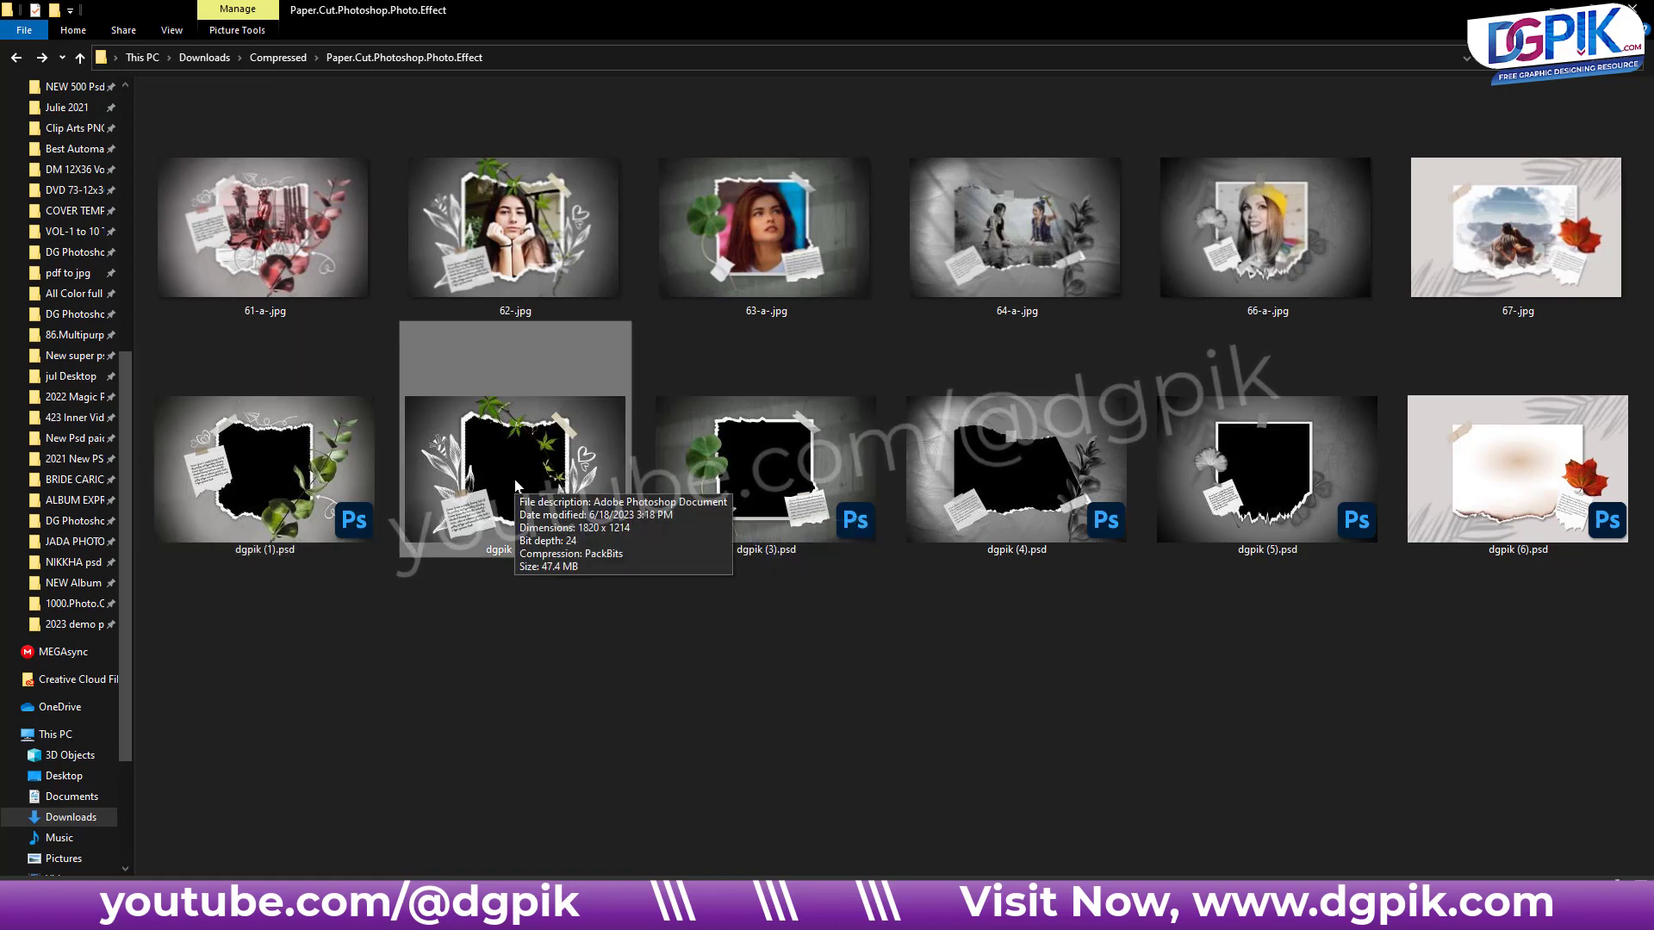
double_click(515, 481)
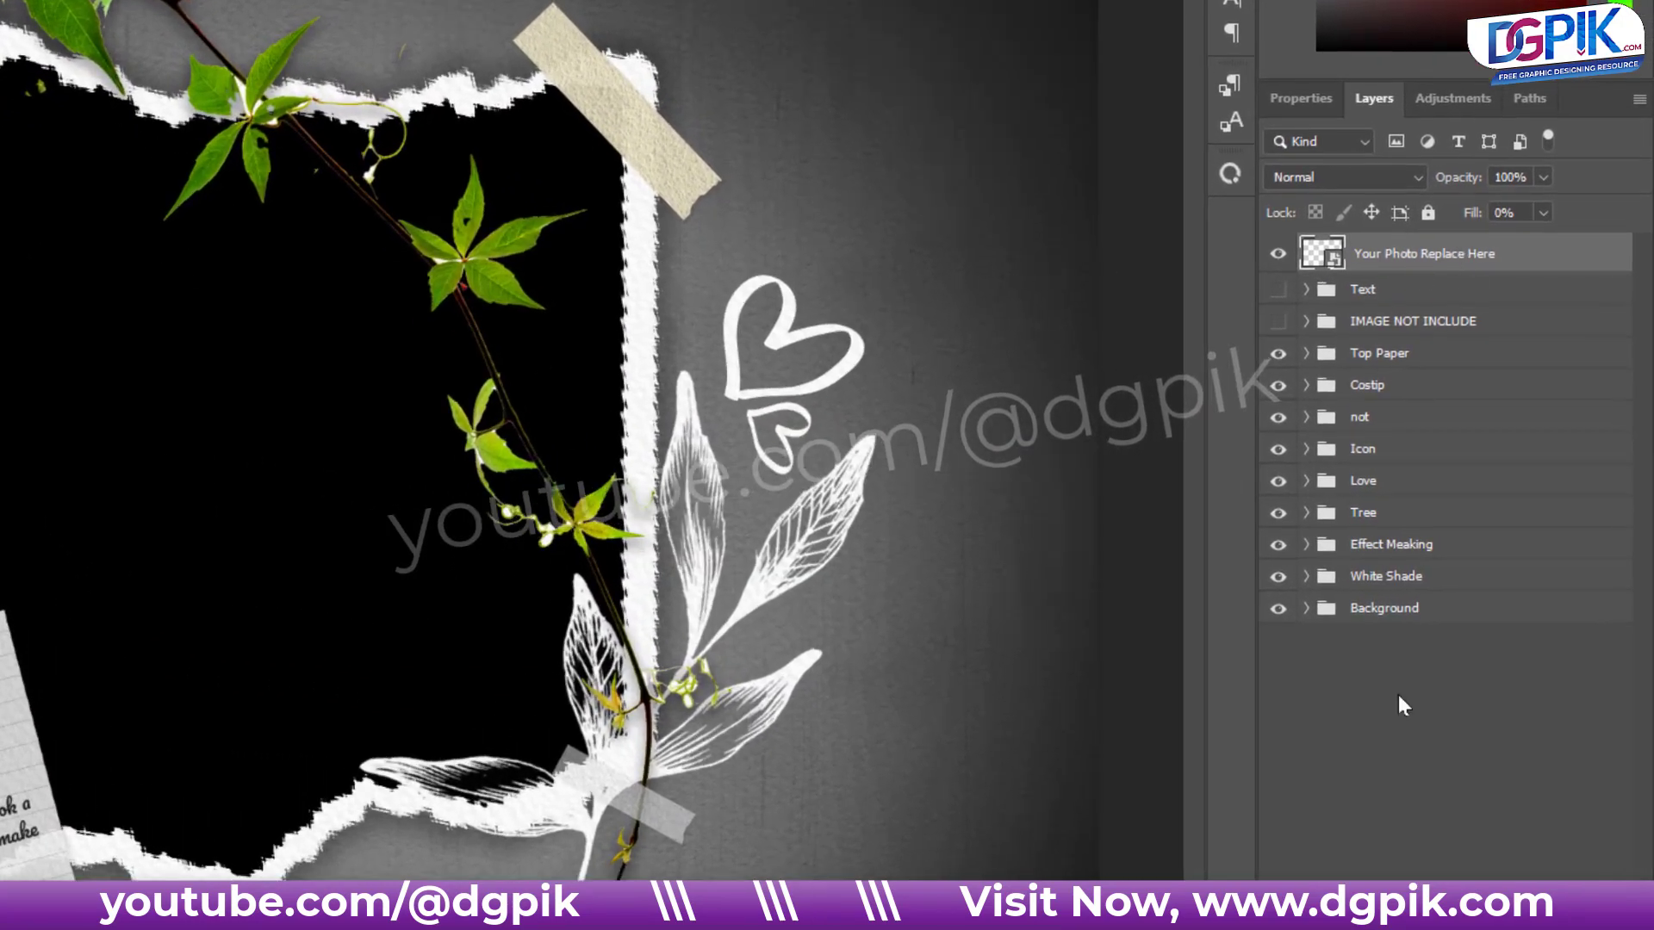
left_click(1398, 694)
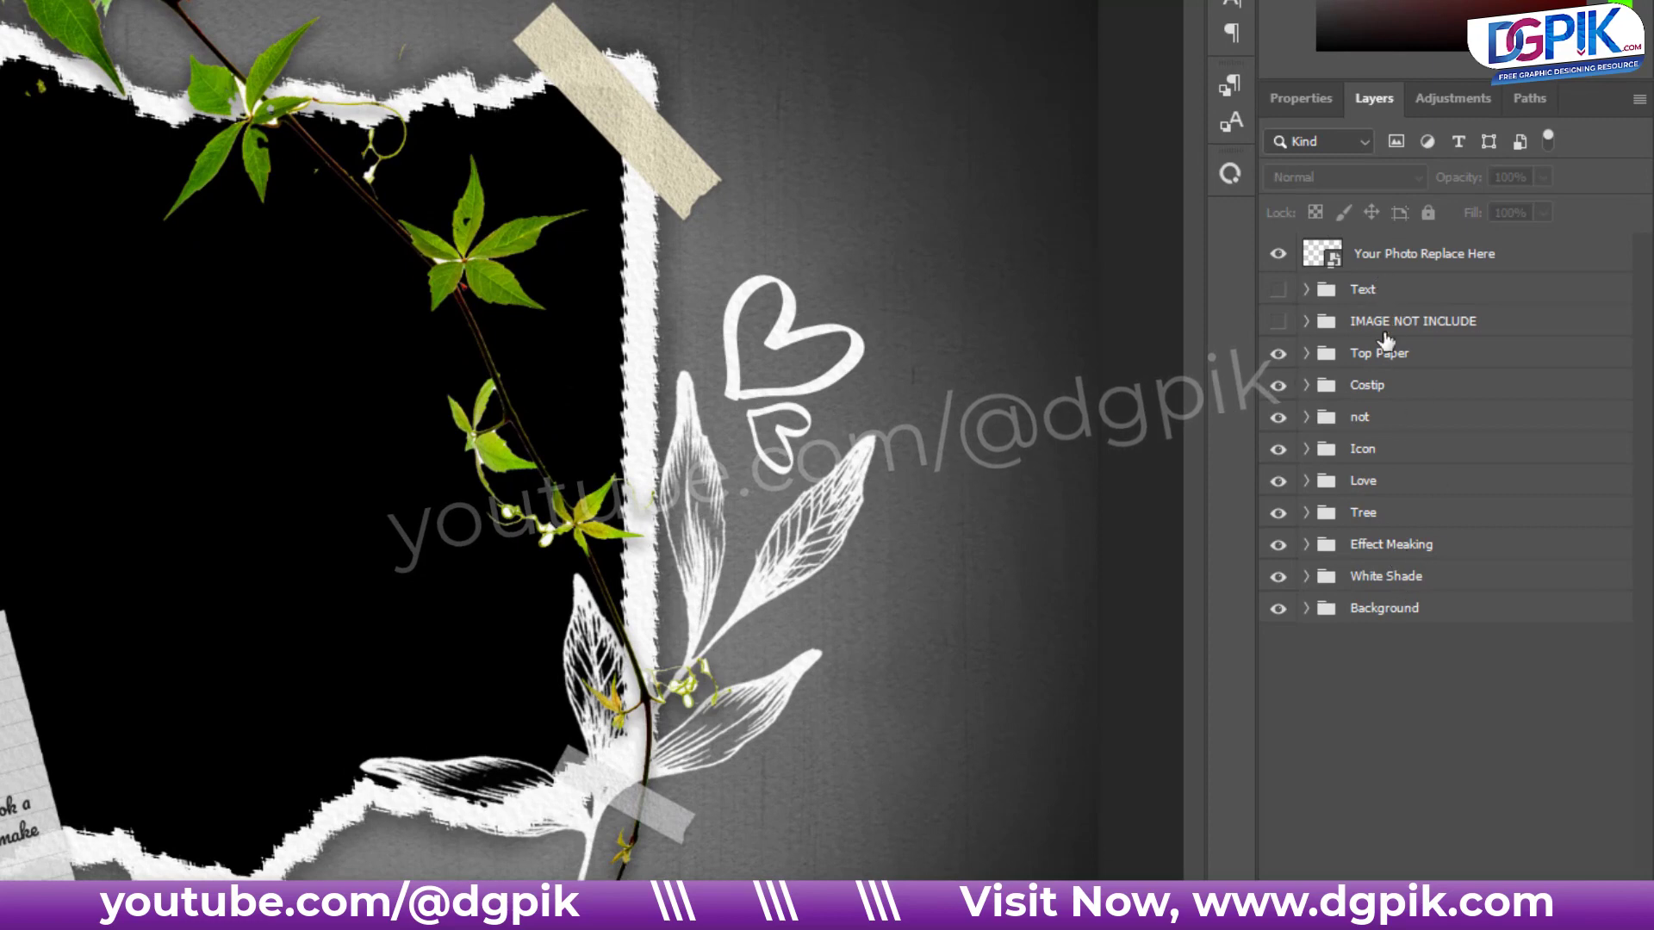
left_click(1396, 293)
left_click(1406, 323)
left_click(1400, 353)
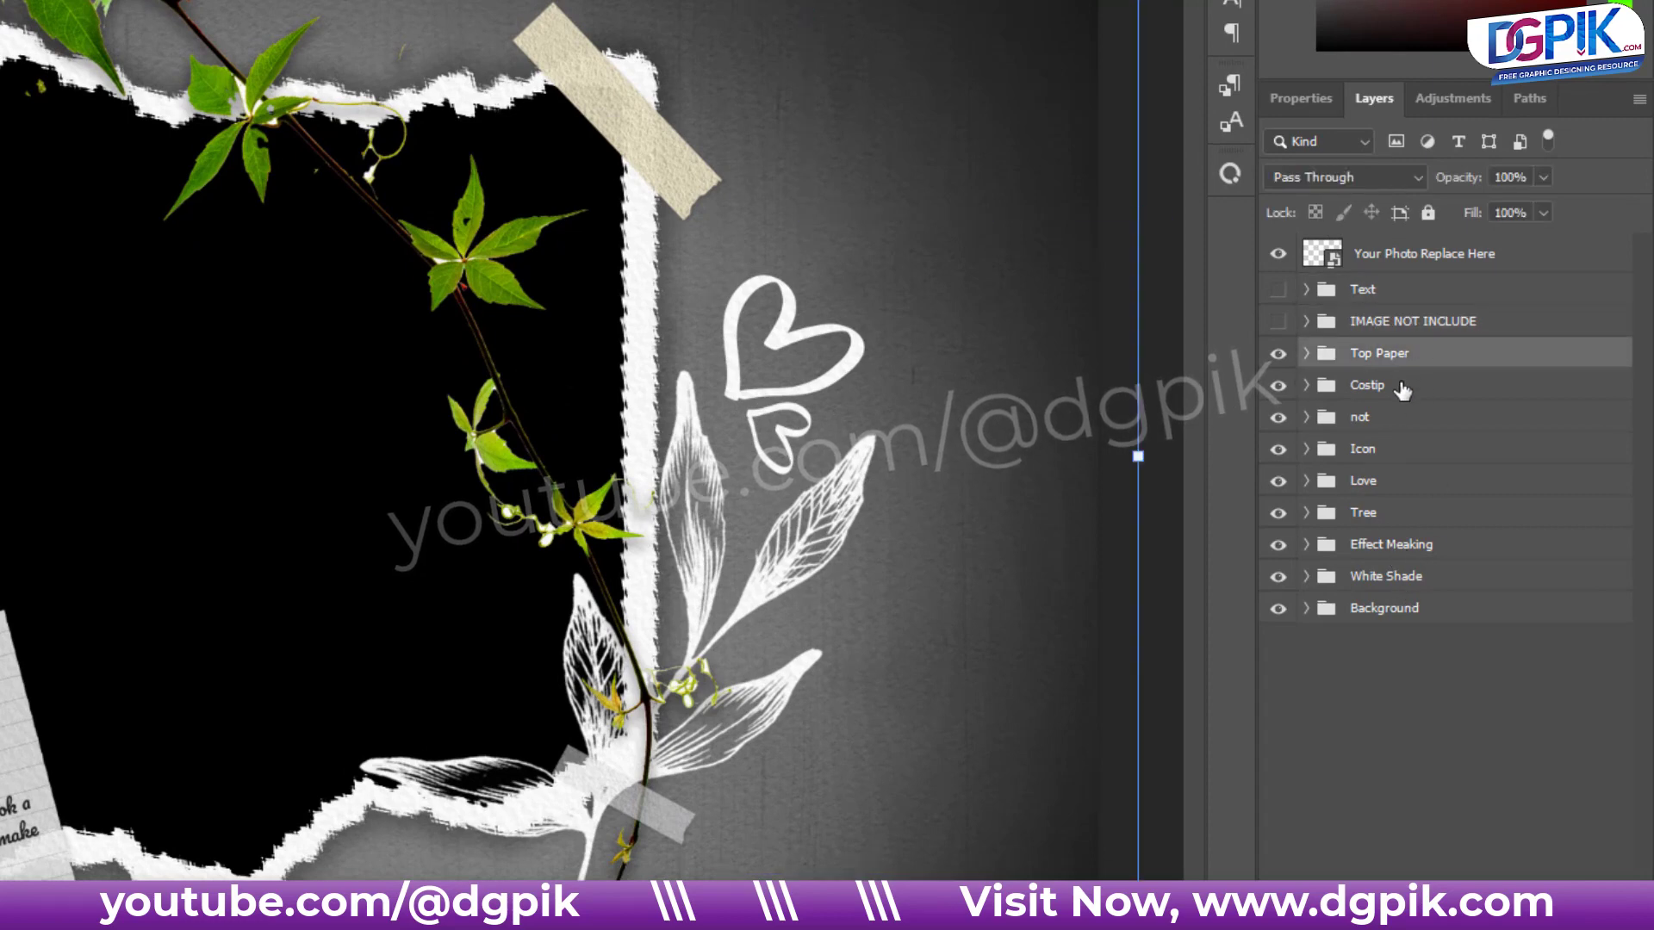
left_click(1398, 385)
left_click(1396, 481)
left_click(1391, 512)
left_click(1388, 548)
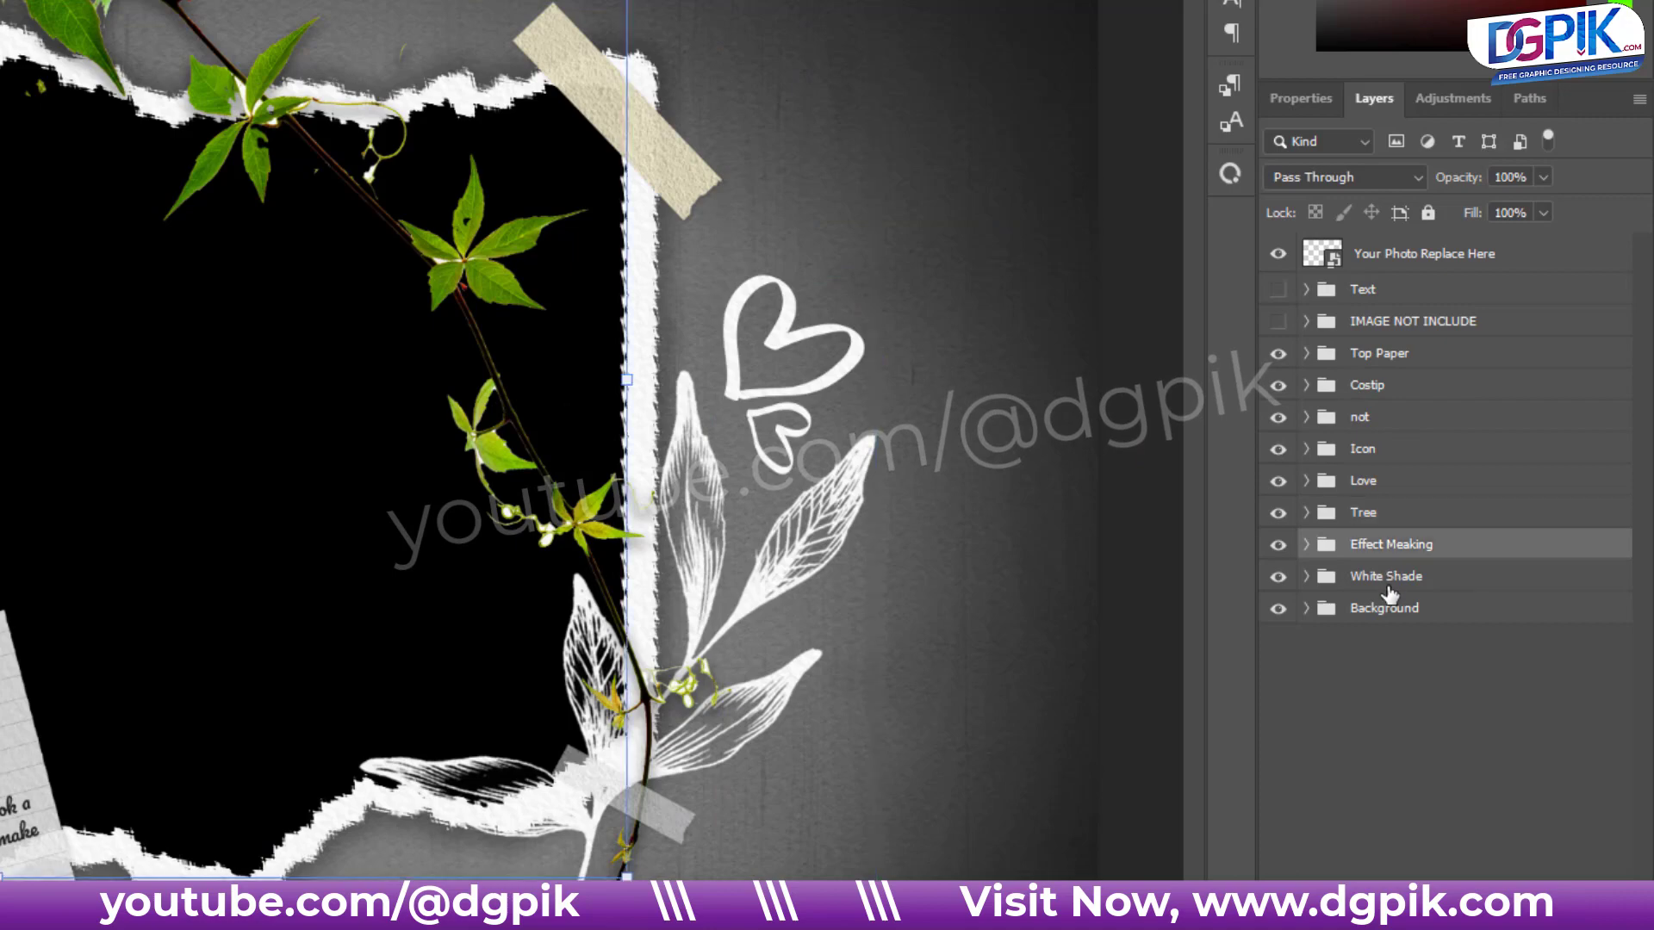
left_click(1388, 578)
left_click(1388, 610)
left_click(1404, 262)
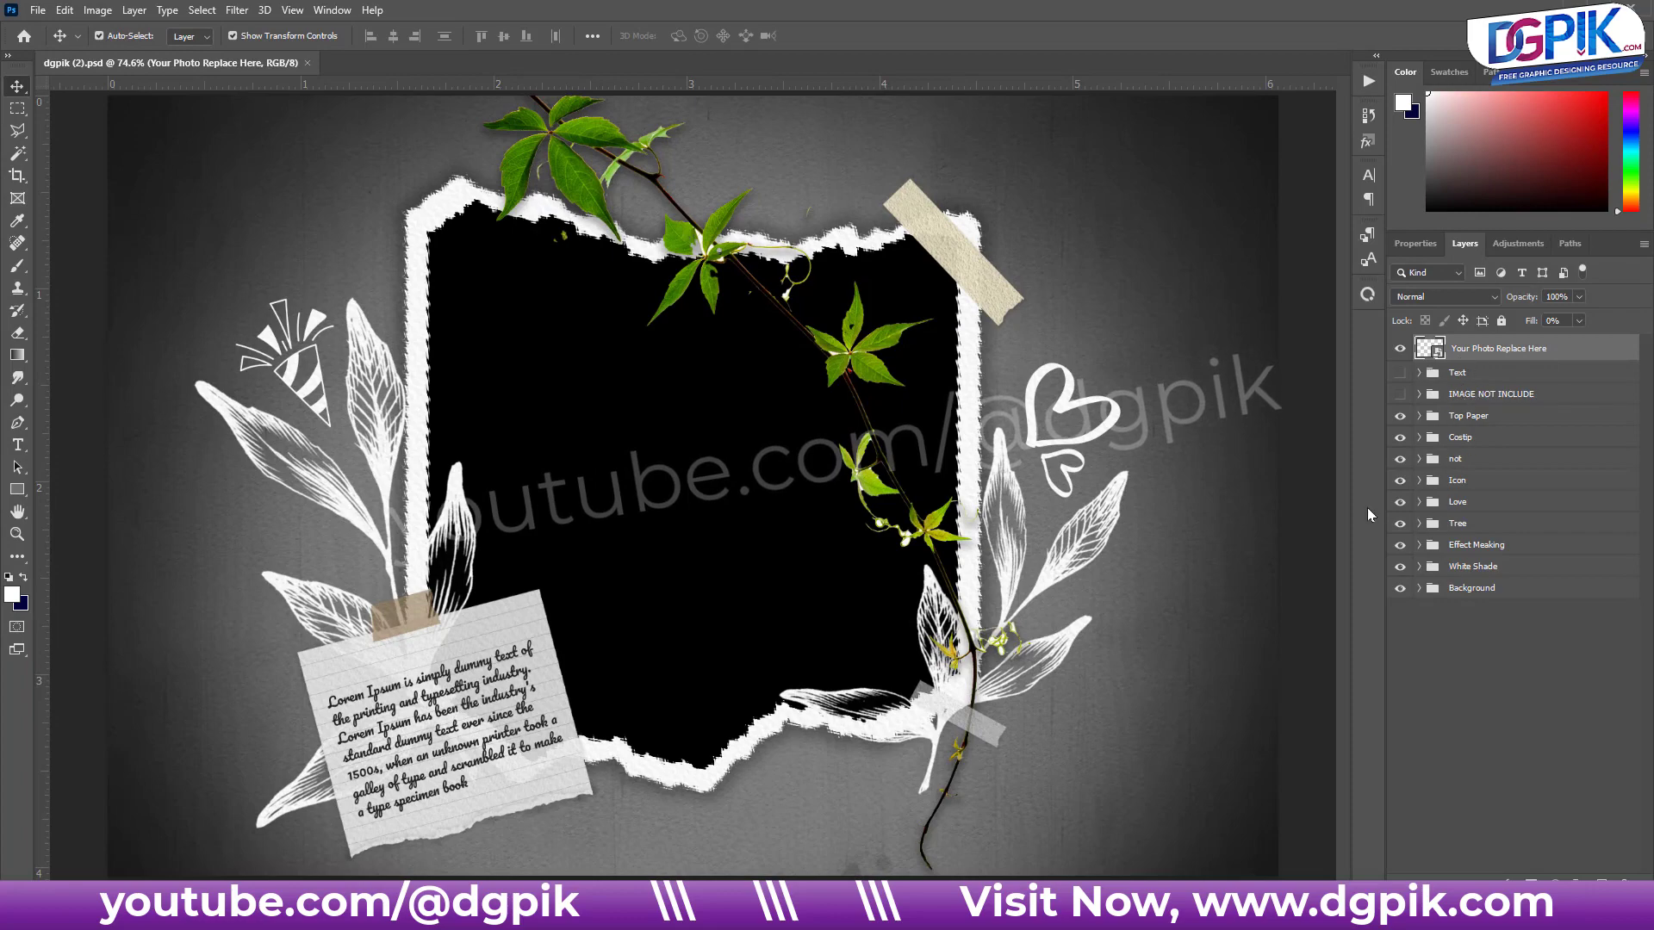
scroll(1211, 491, "down", 2)
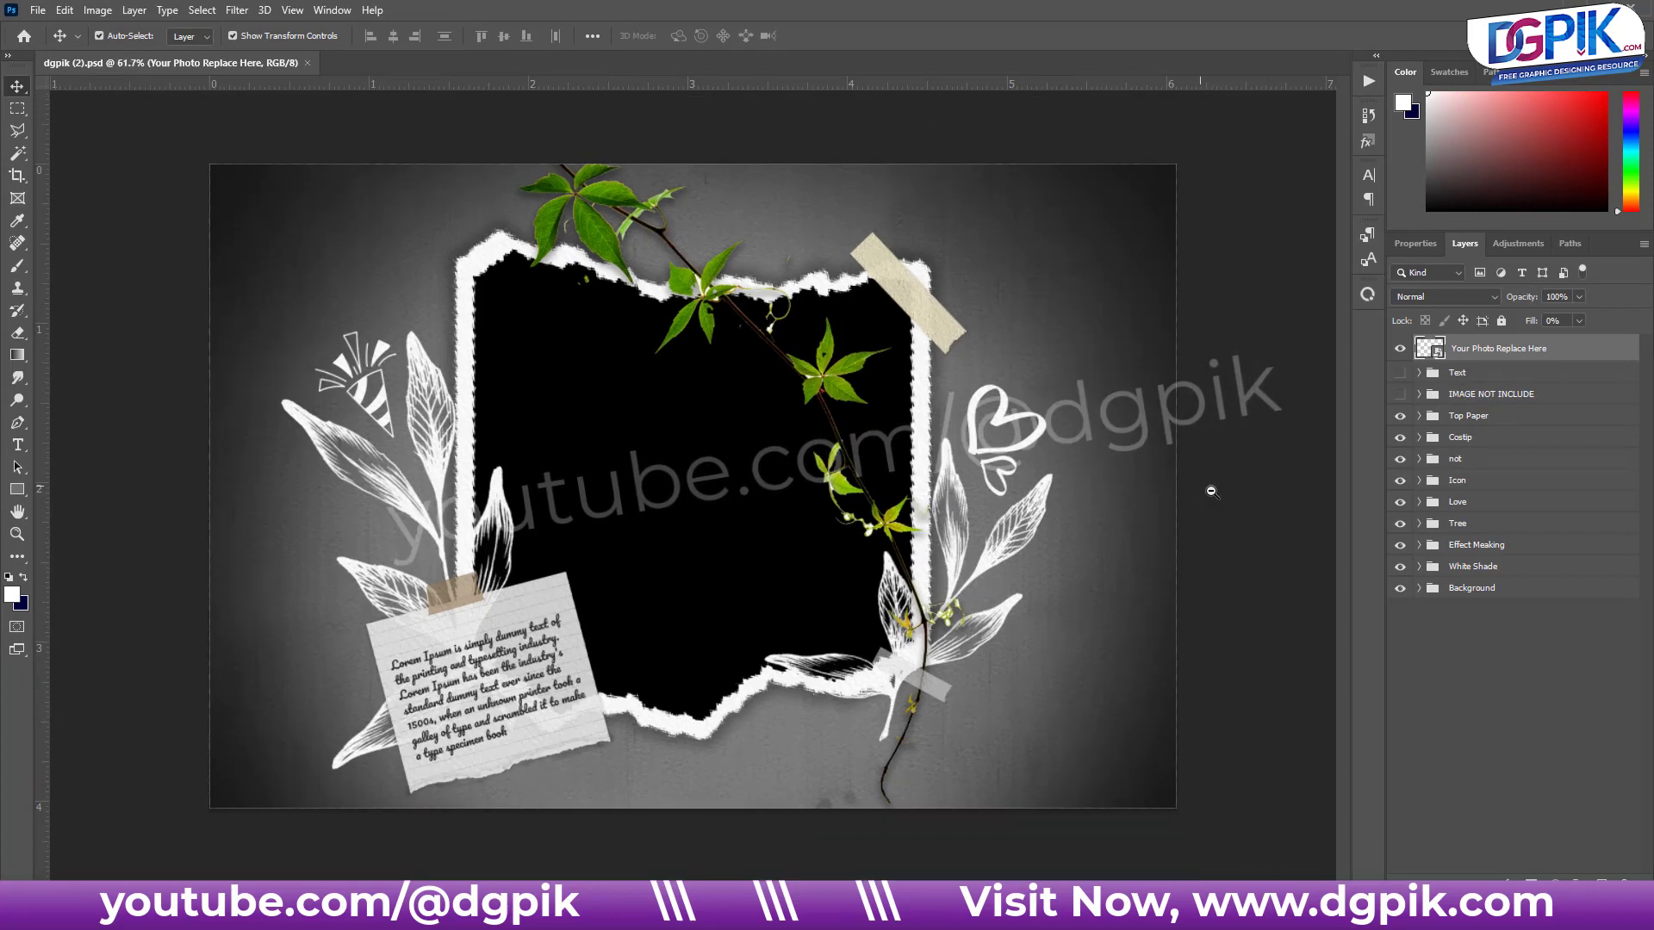
left_click(1400, 588)
left_click(1399, 589)
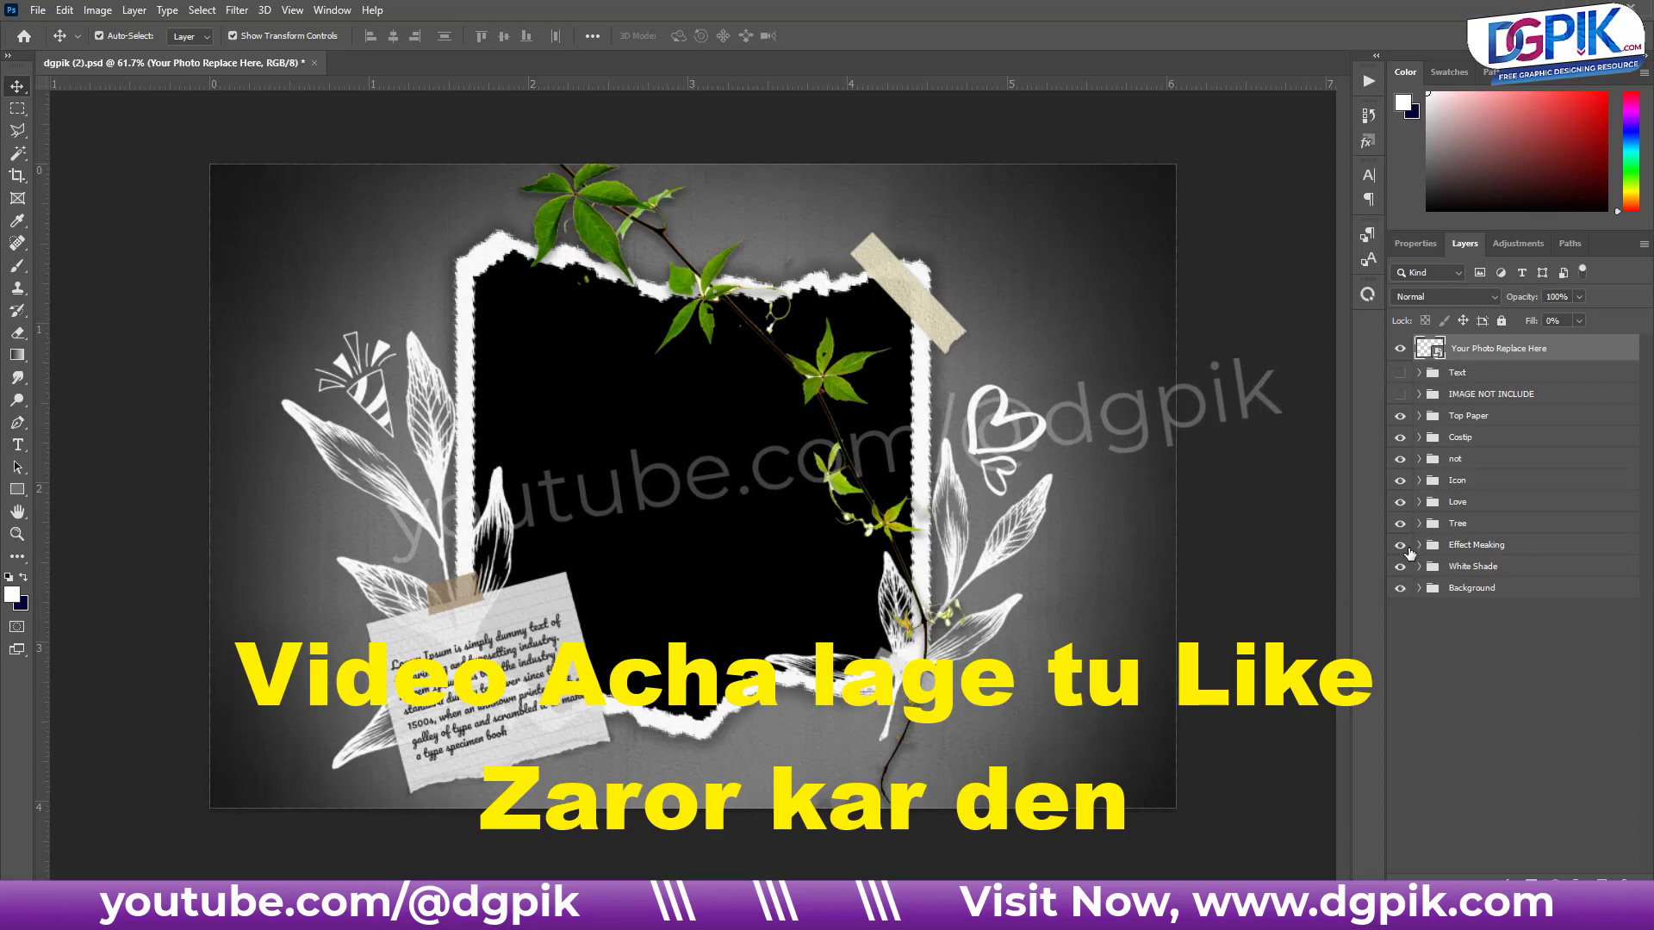
left_click(1400, 546)
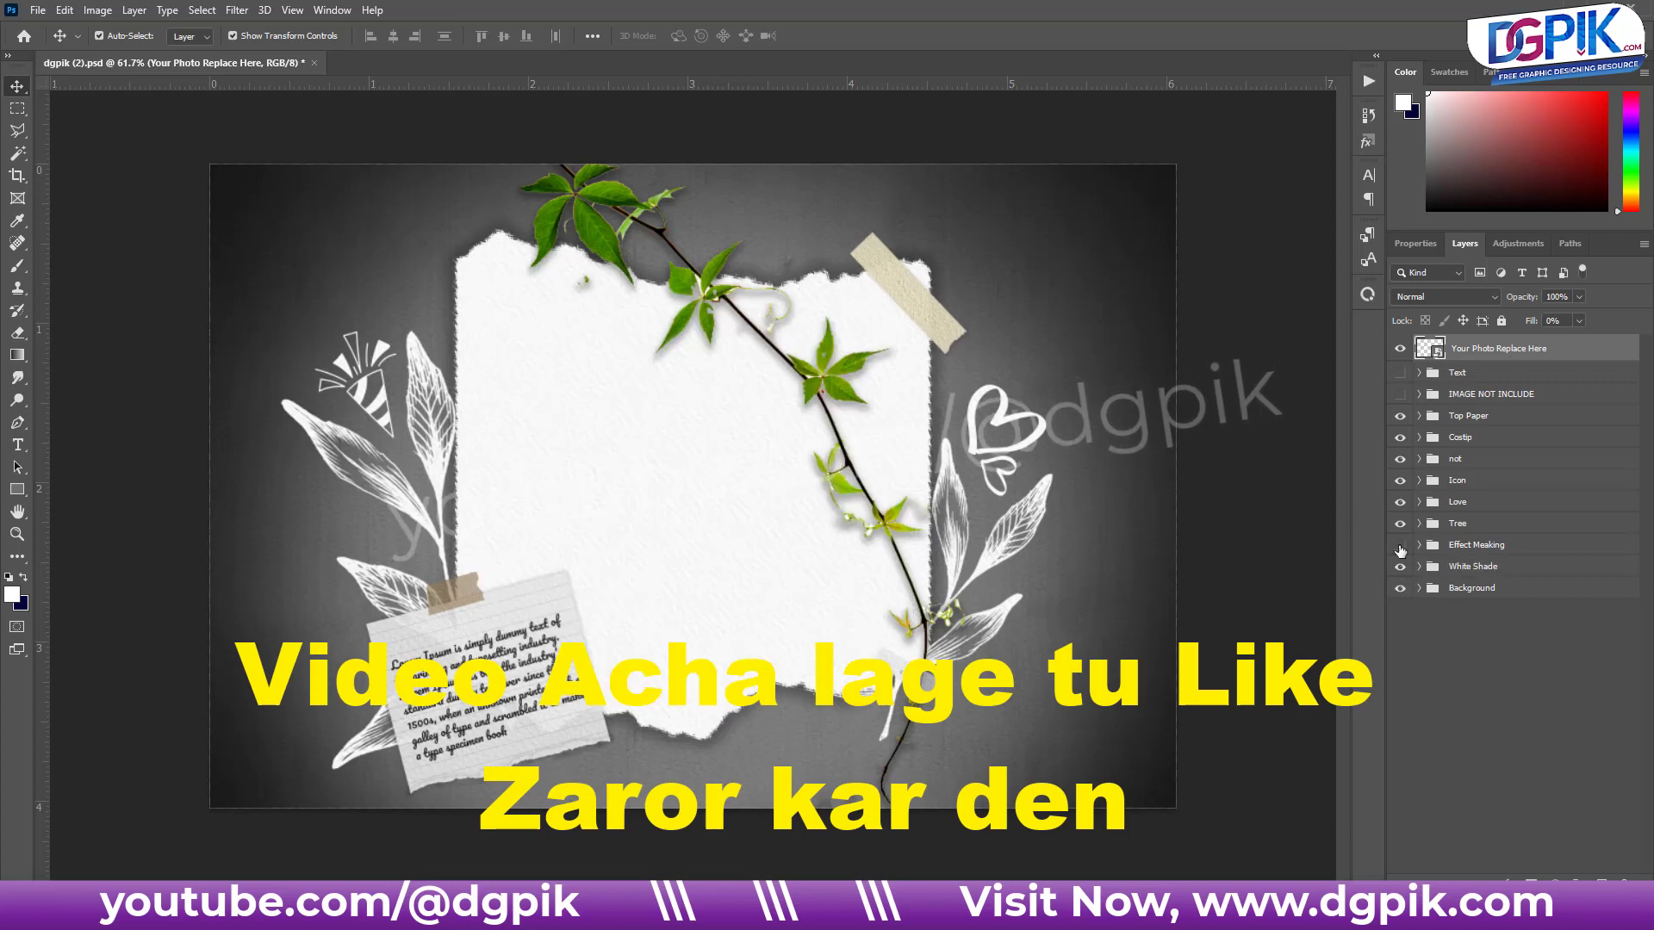
left_click(1400, 546)
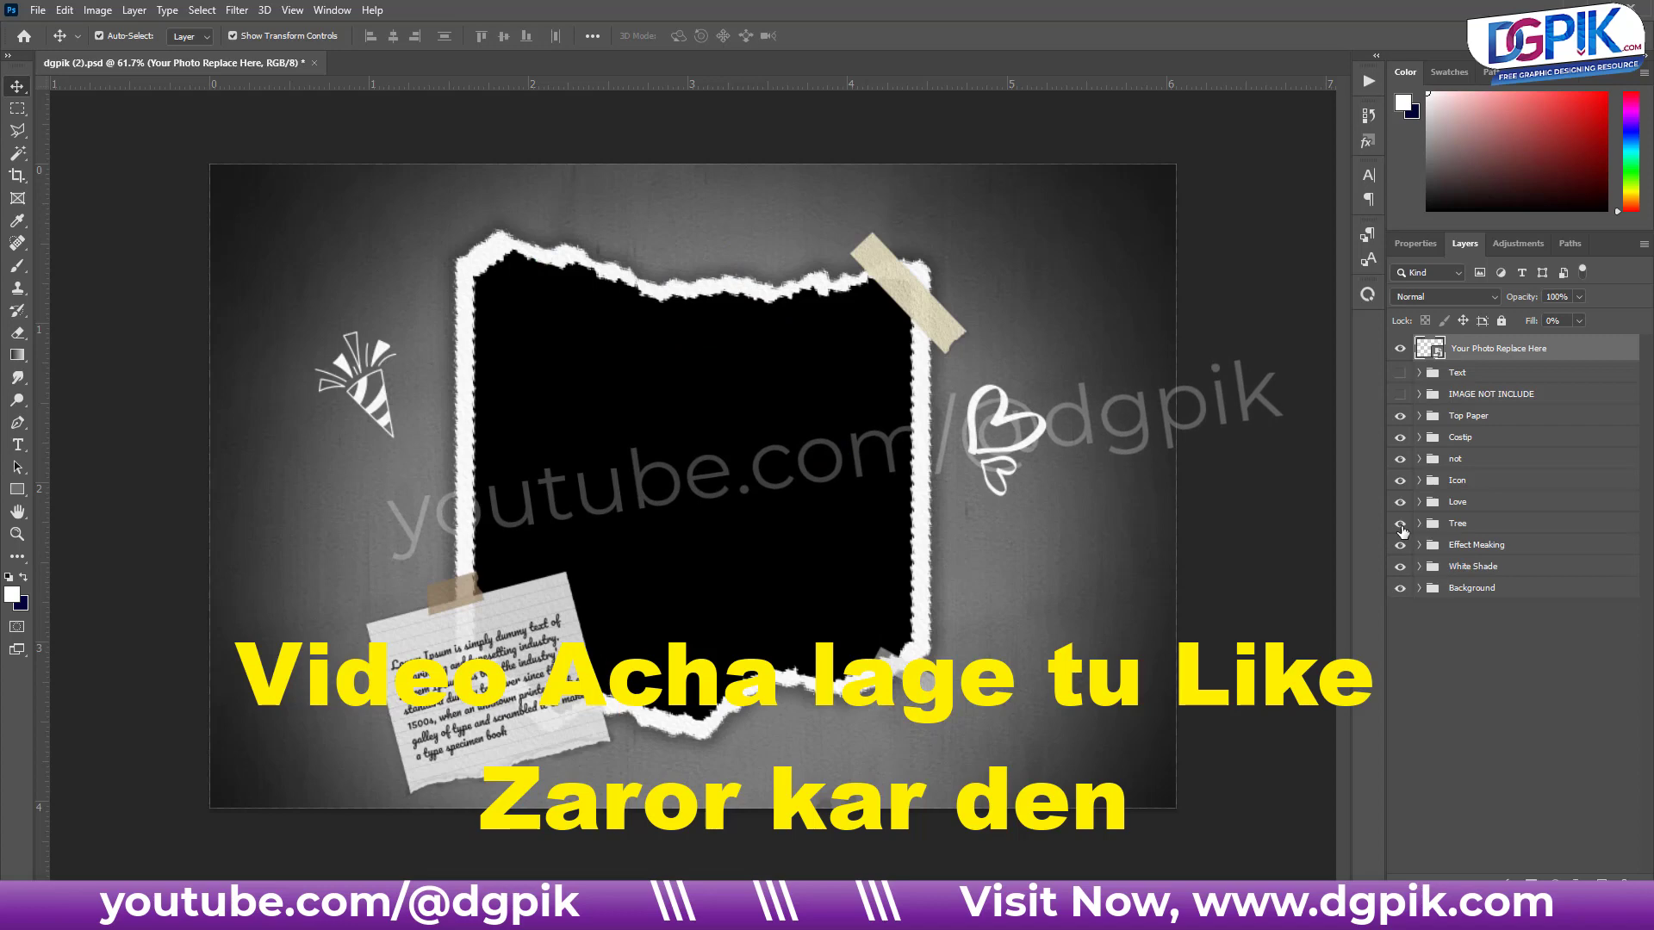
left_click(1400, 524)
left_click(1399, 502)
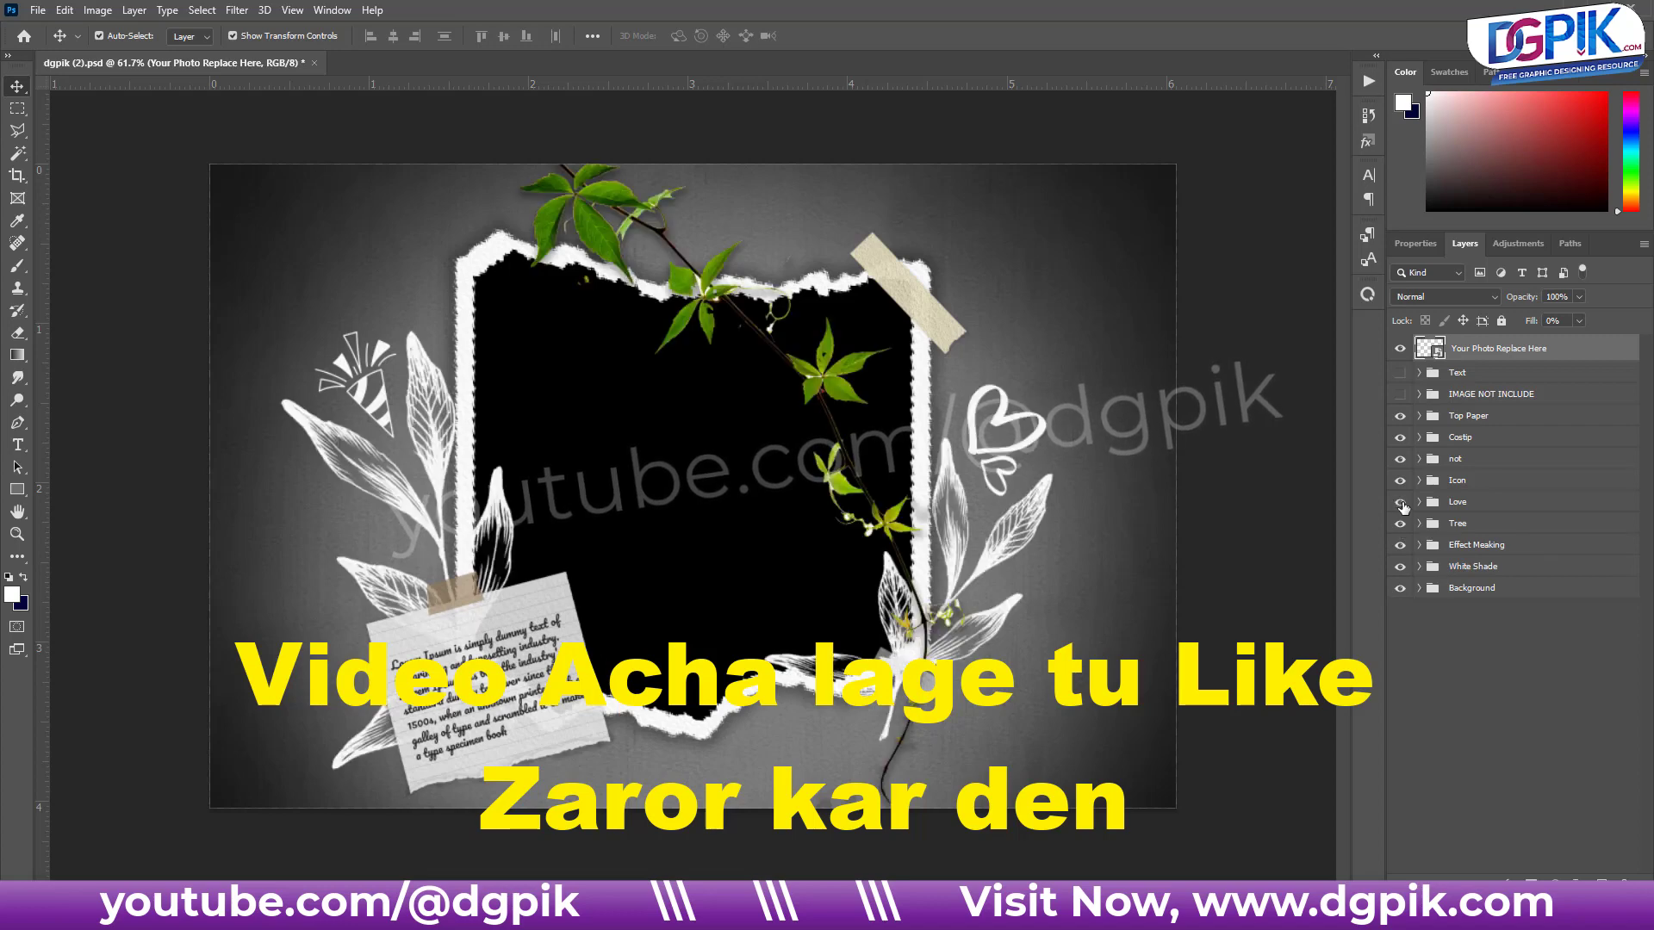
left_click(1404, 485)
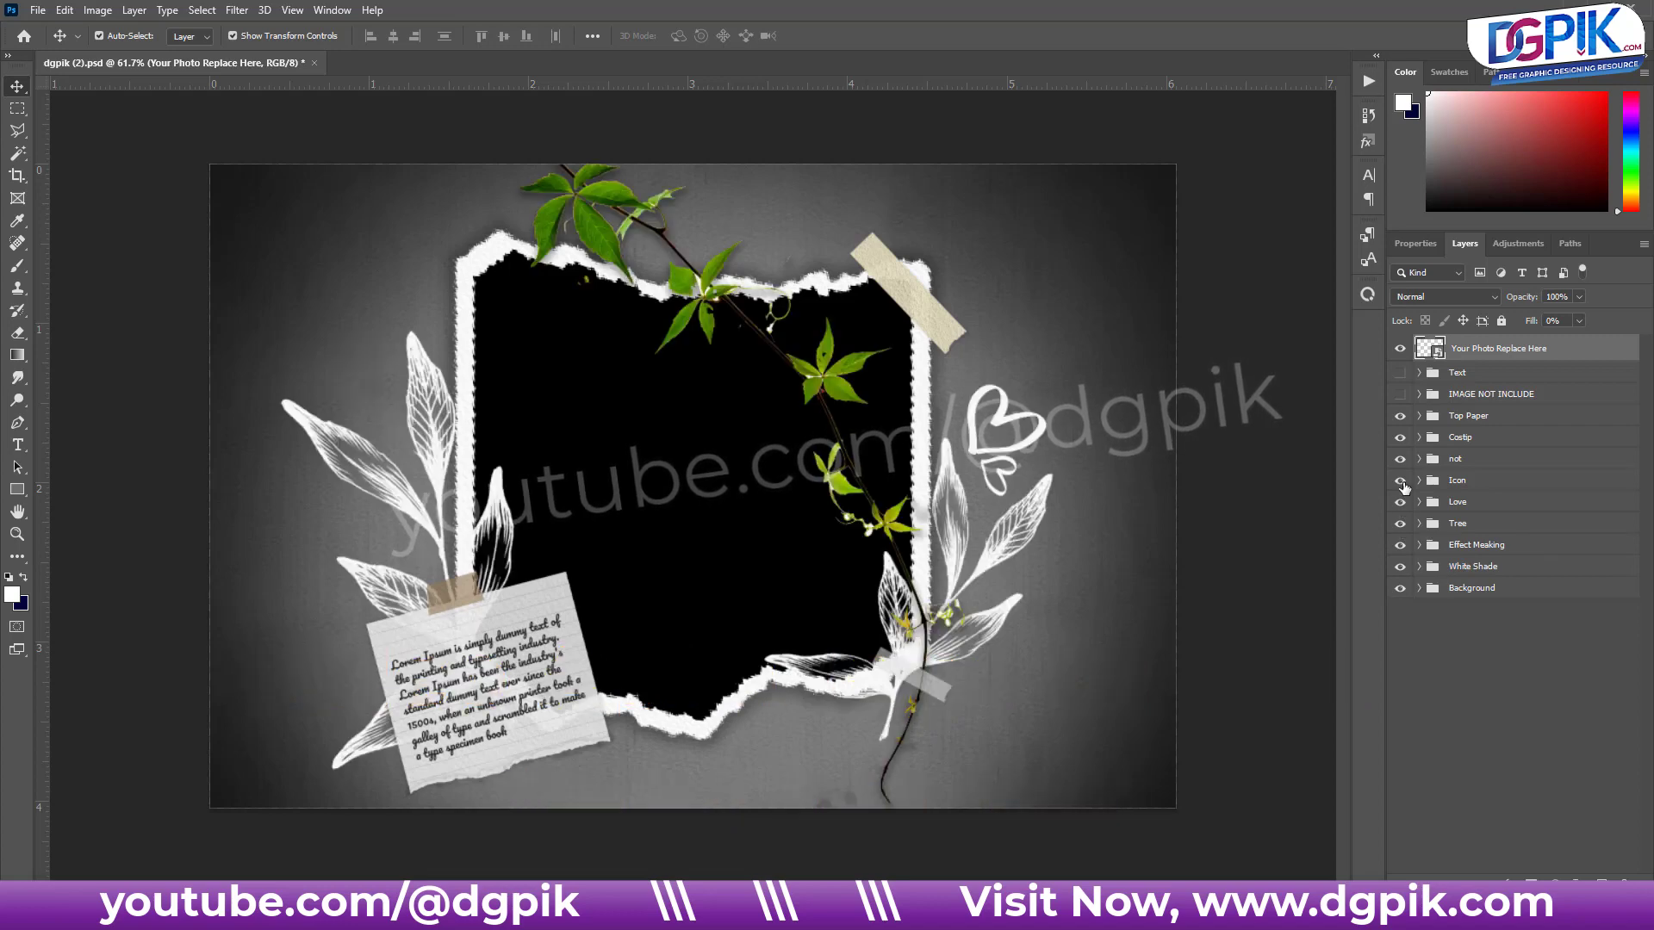
Step: Rename the 'not' layer group to 'note'
left_click(1400, 460)
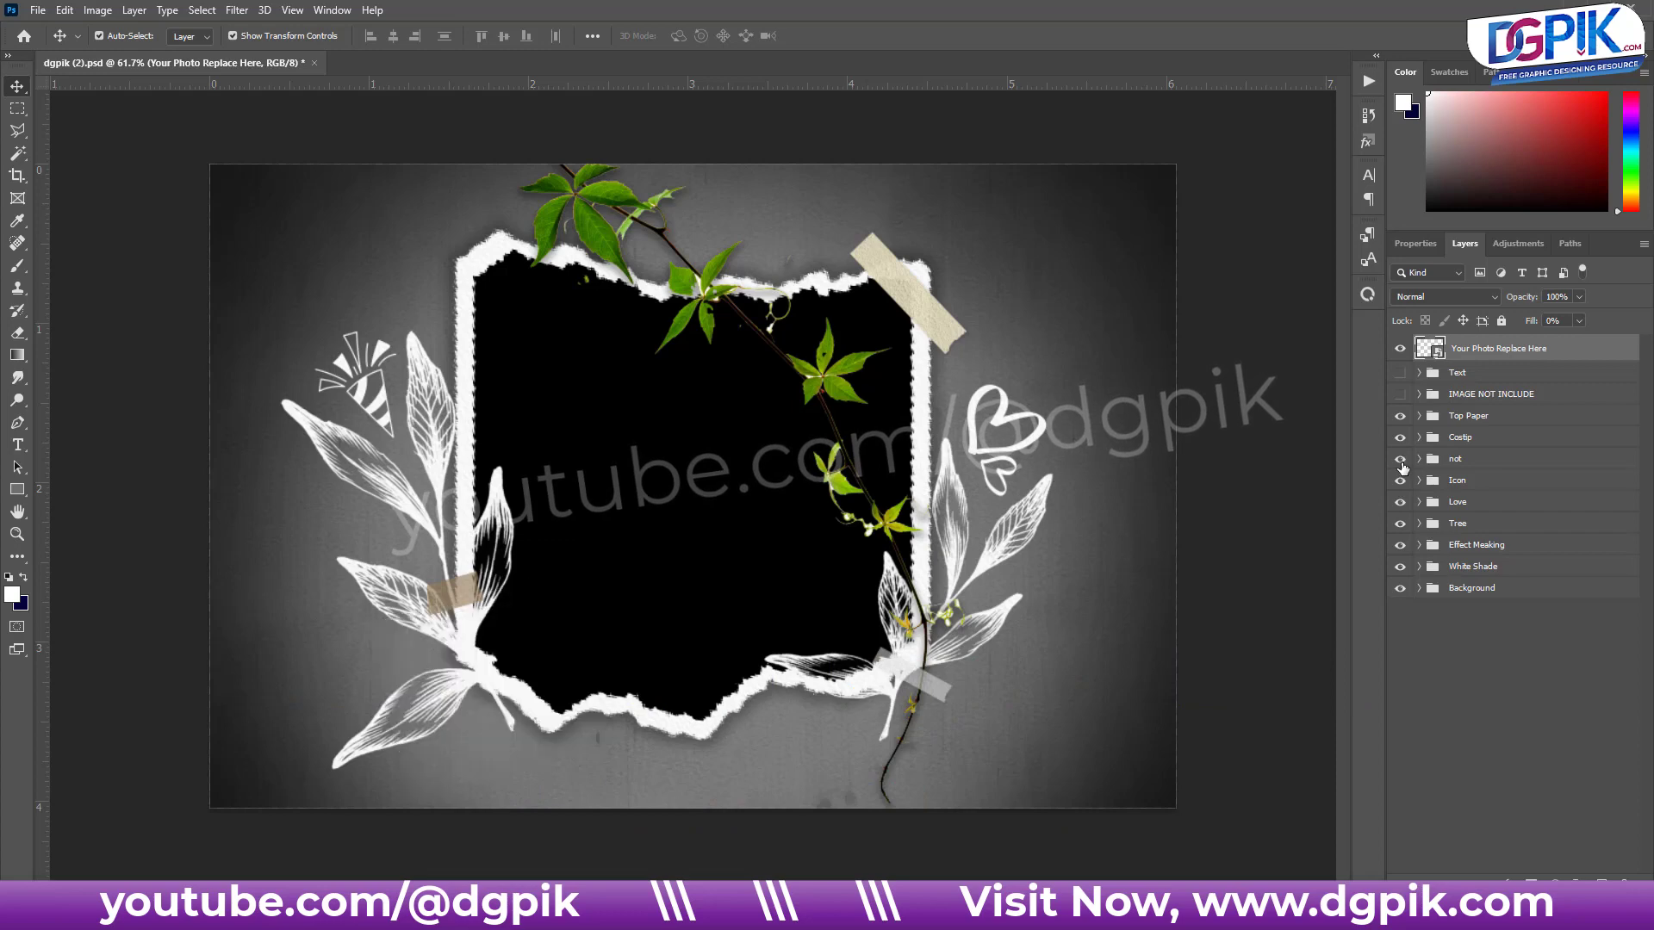
left_click(1452, 463)
double_click(1458, 460)
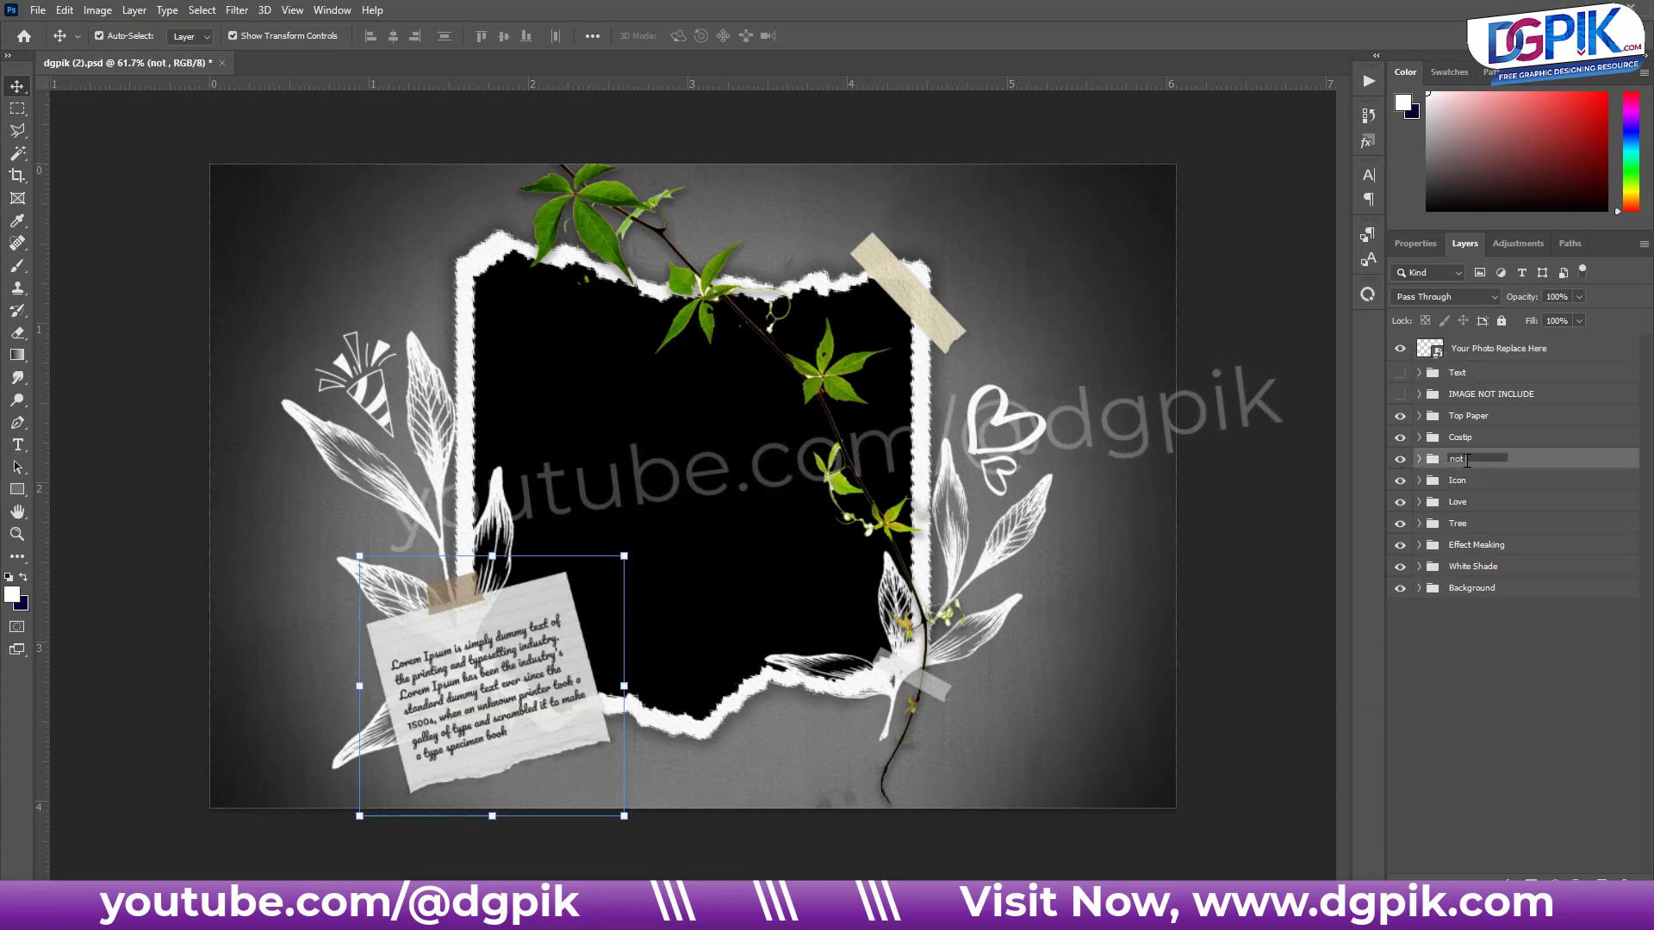
type("e")
key("Return")
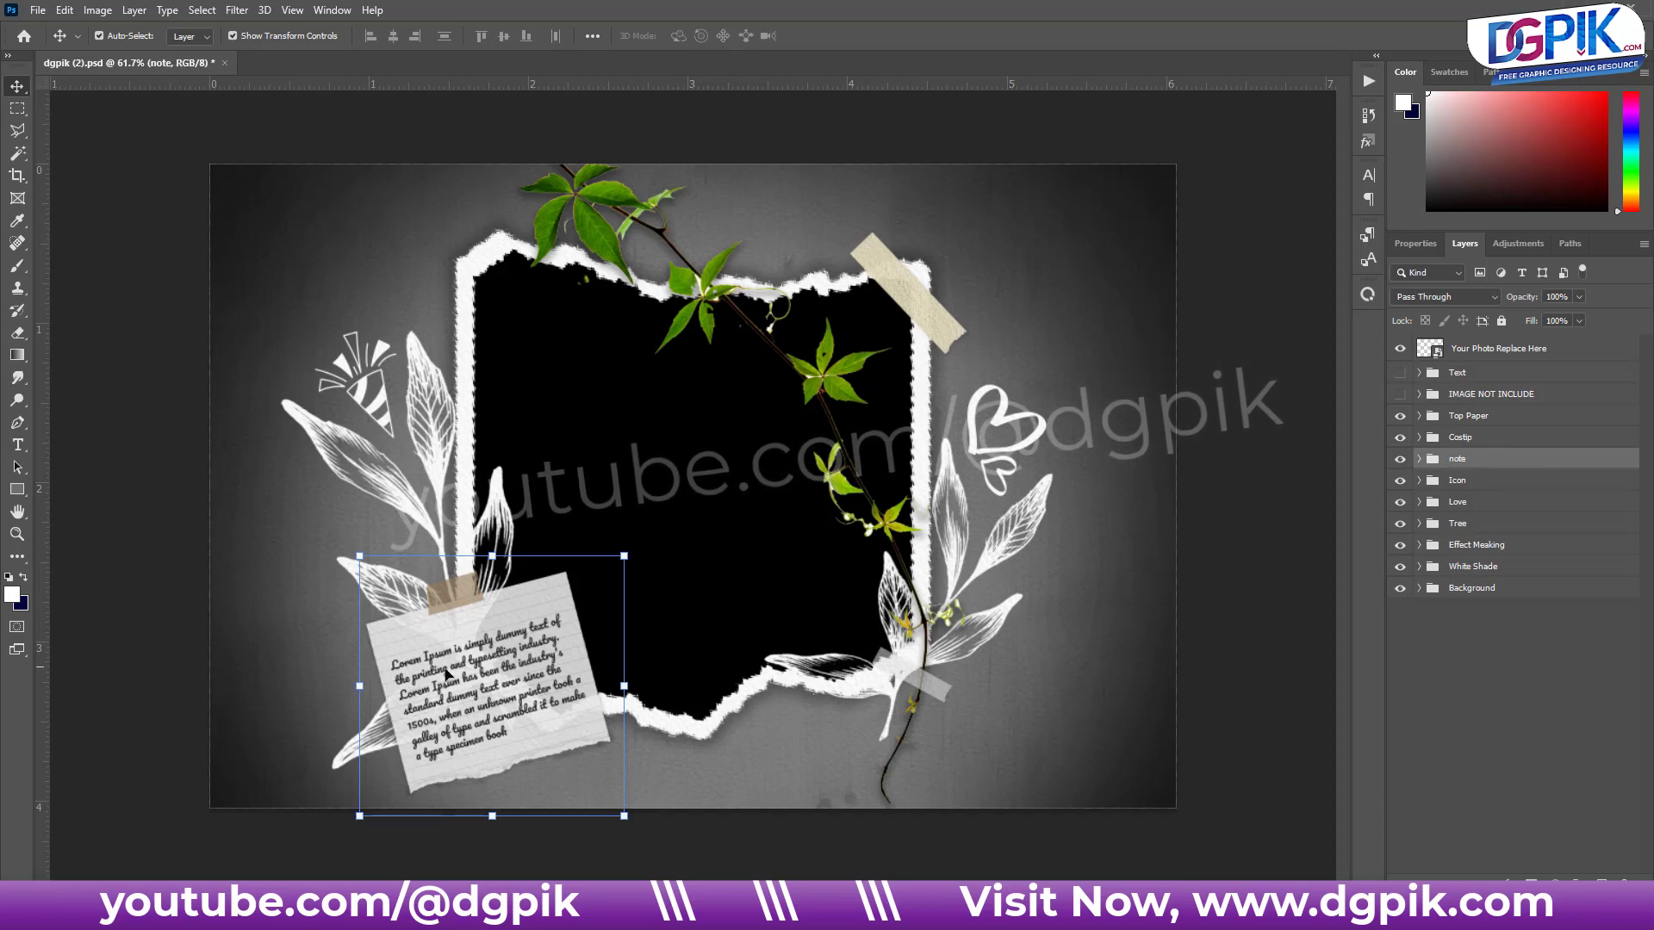
Step: Toggle the note, Costip, Top Paper, IMAGE NOT INCLUDE and Text groups, leaving the last two hidden
left_click(1400, 459)
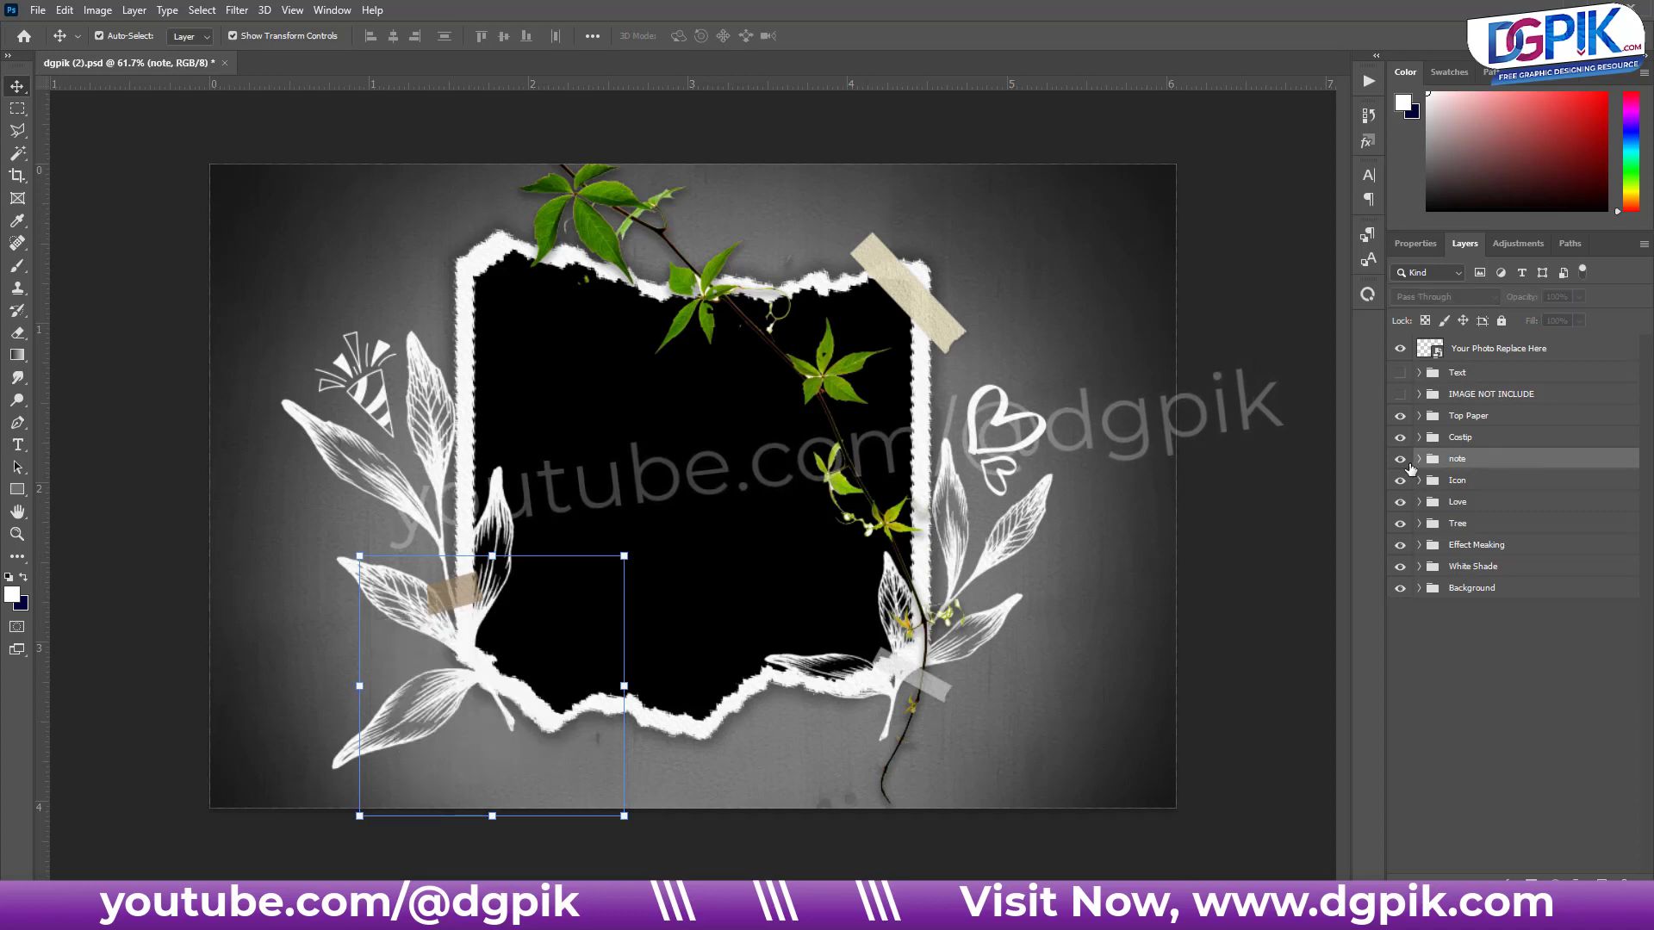
left_click(1400, 436)
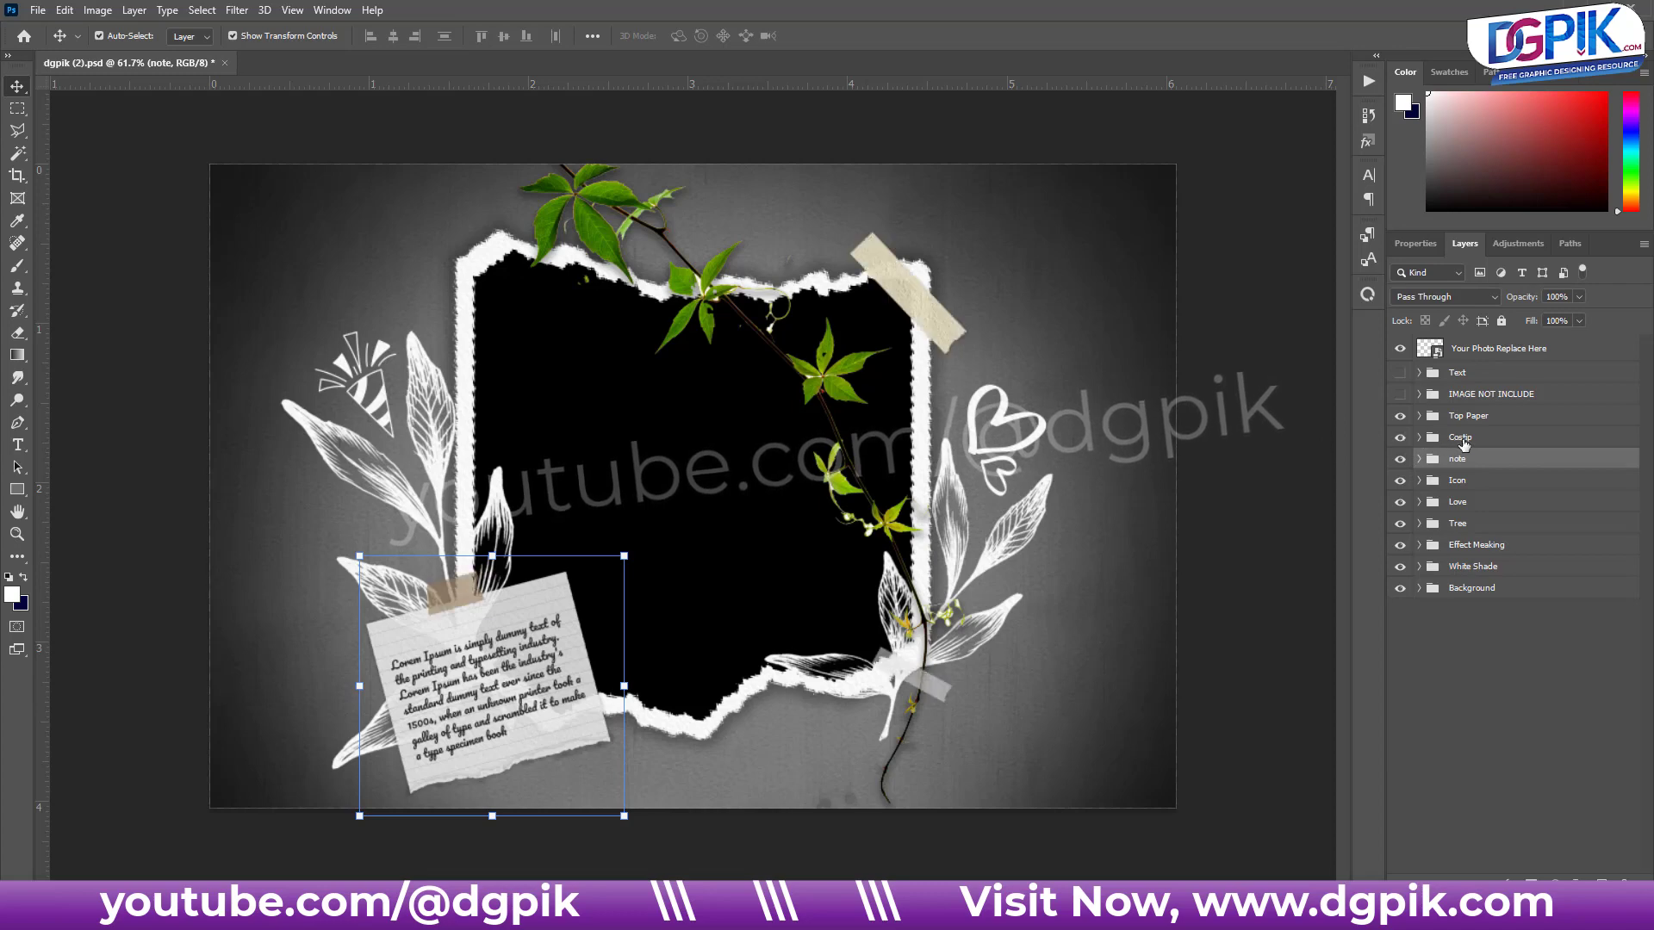
left_click(1400, 415)
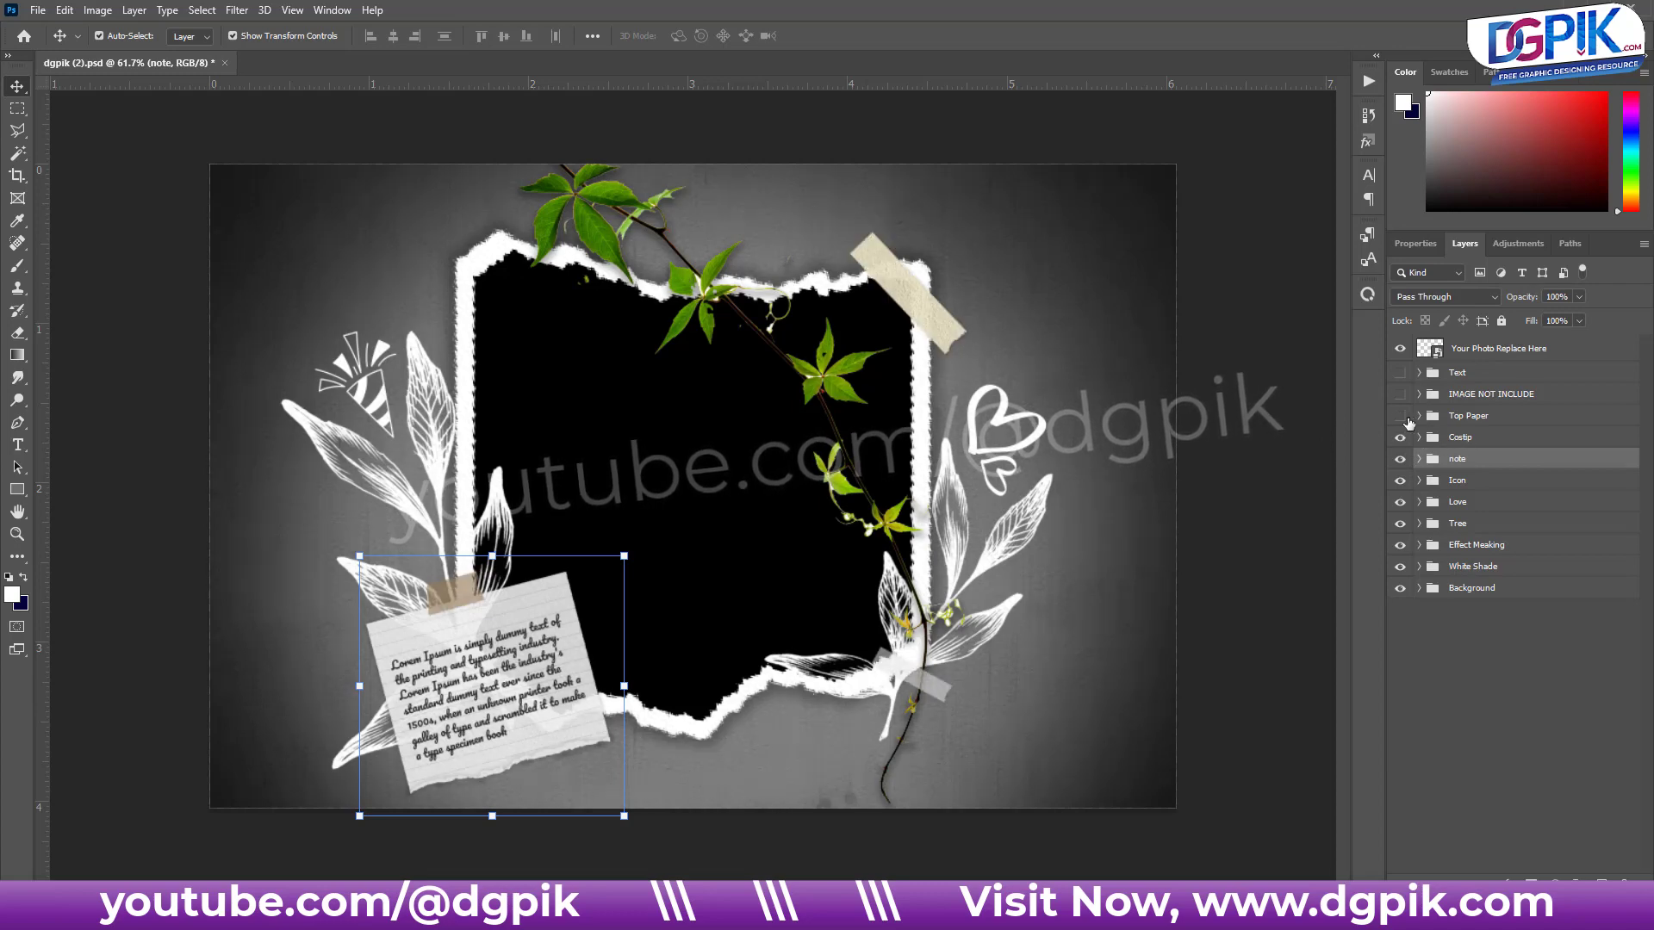
left_click(1400, 416)
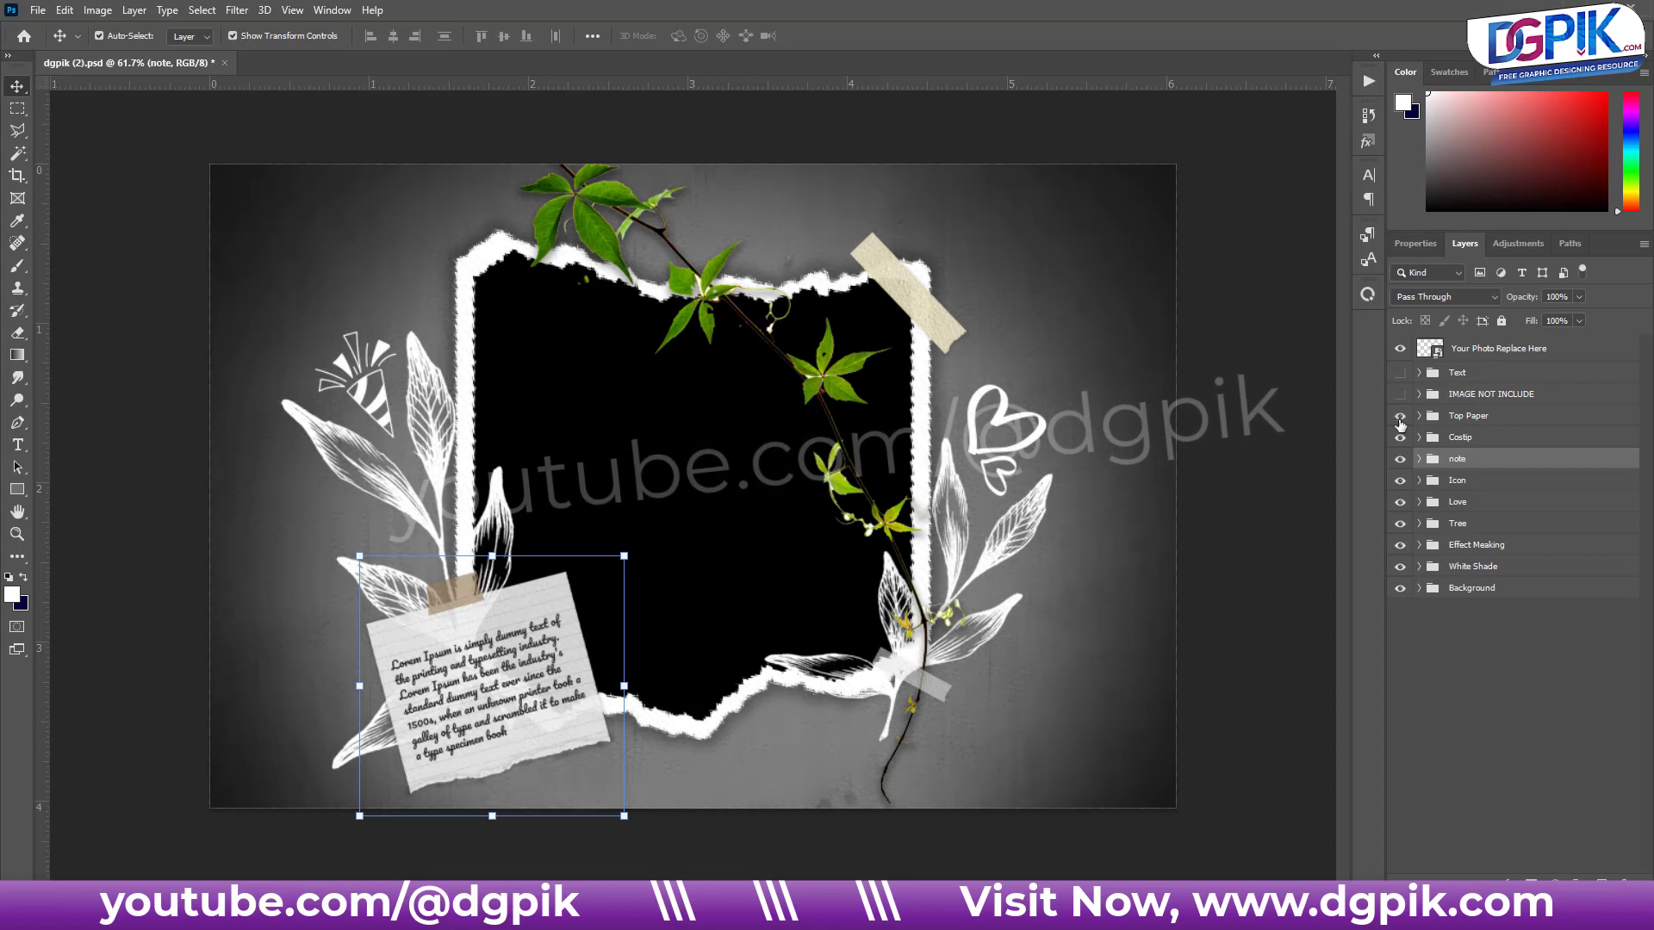
left_click(1404, 420)
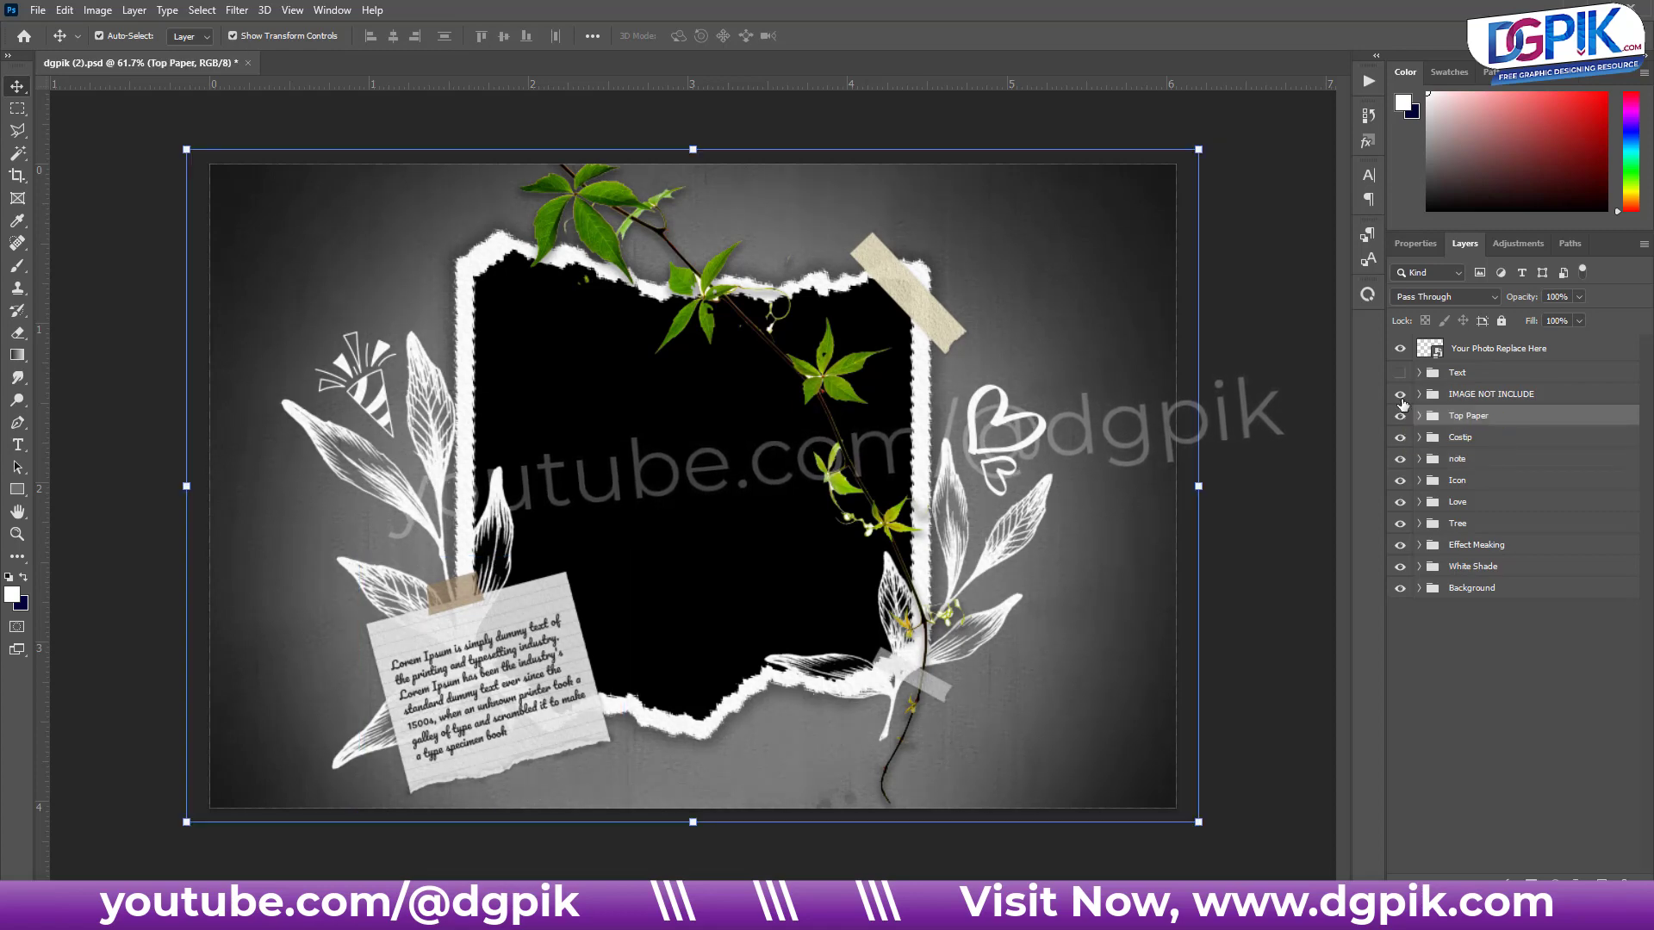
left_click(1400, 397)
left_click(1400, 394)
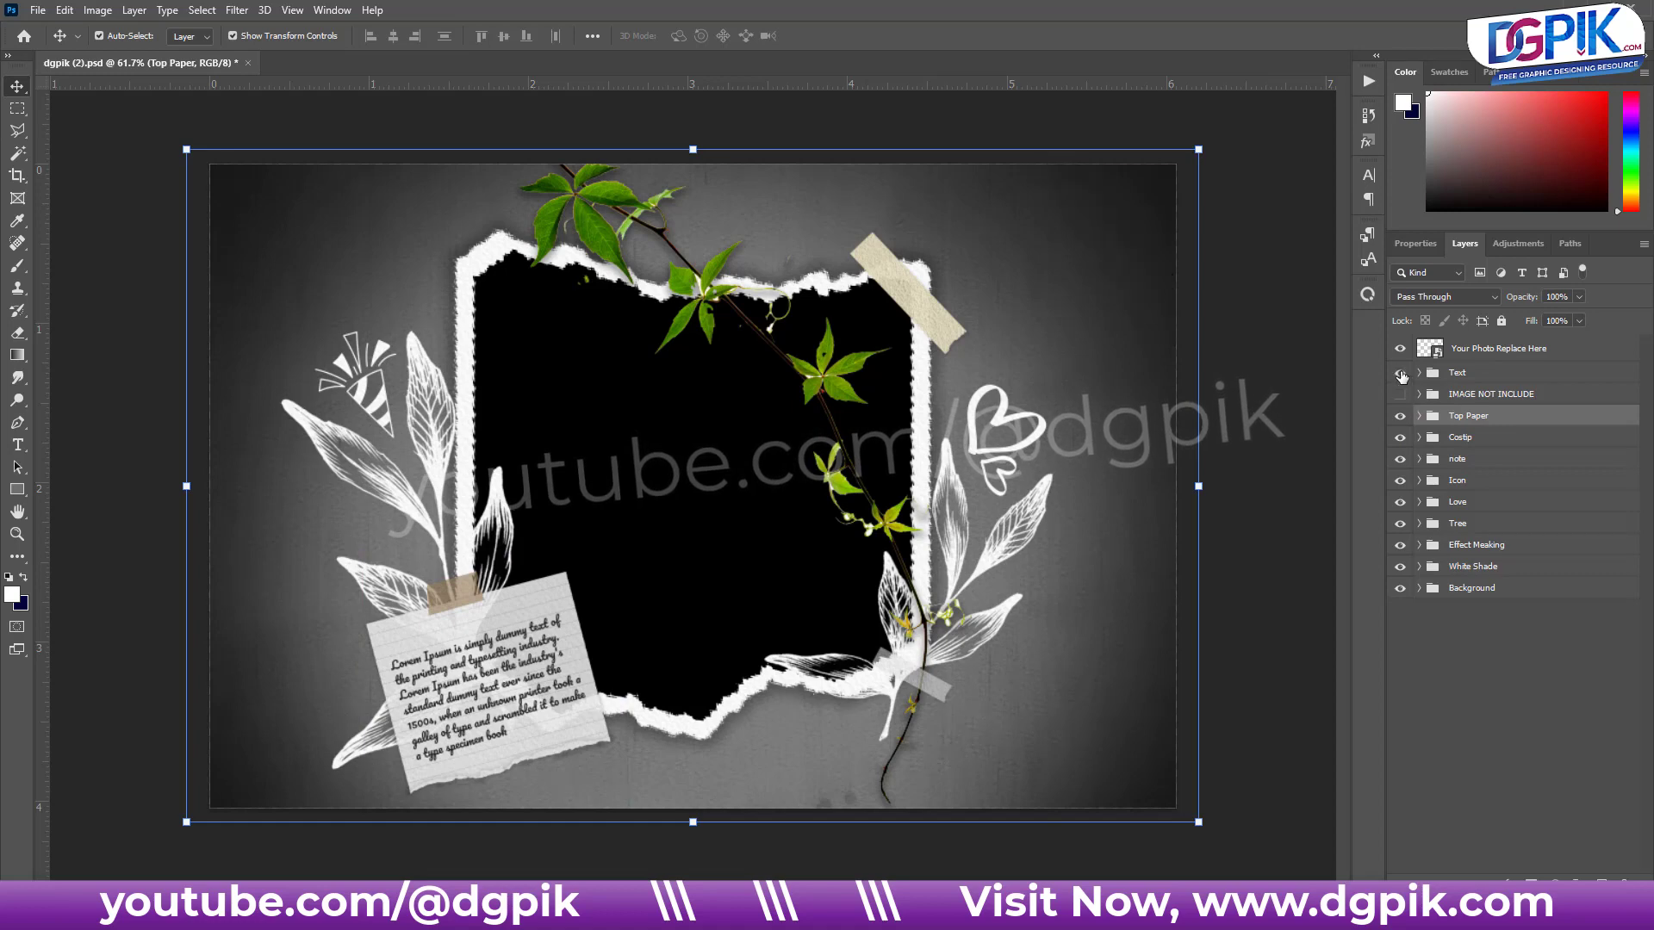
left_click(1400, 372)
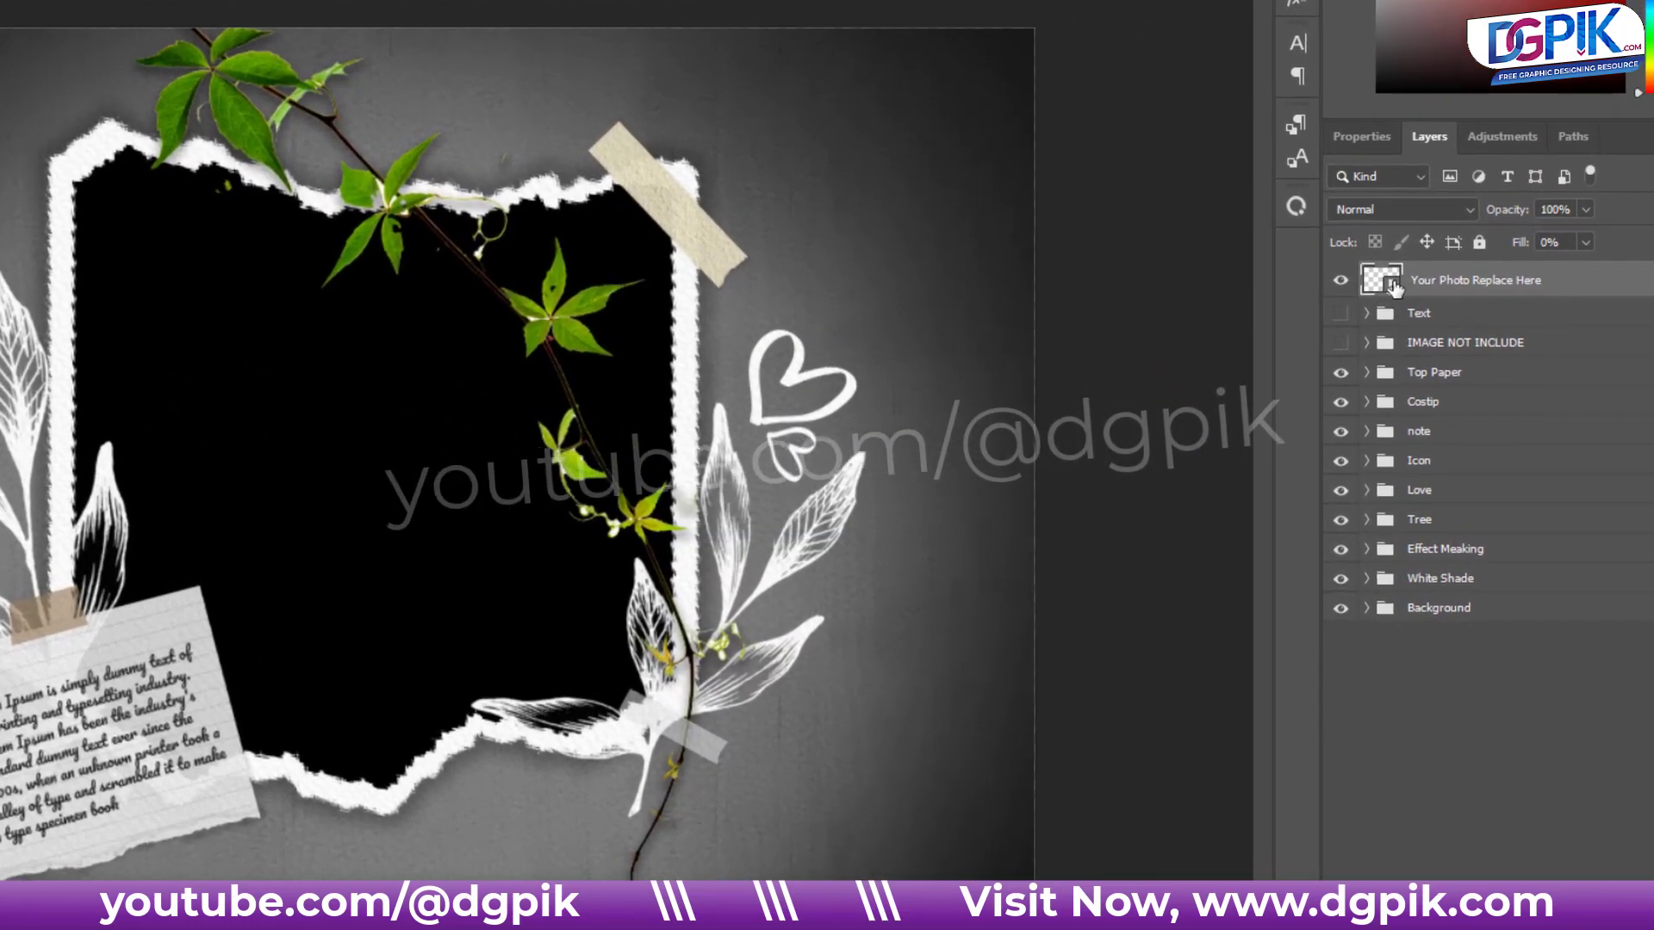
Step: Place the flower-field girl photo linked into 'Your Photo Replace Here', enlarge it to fill, and save
right_click(1585, 280)
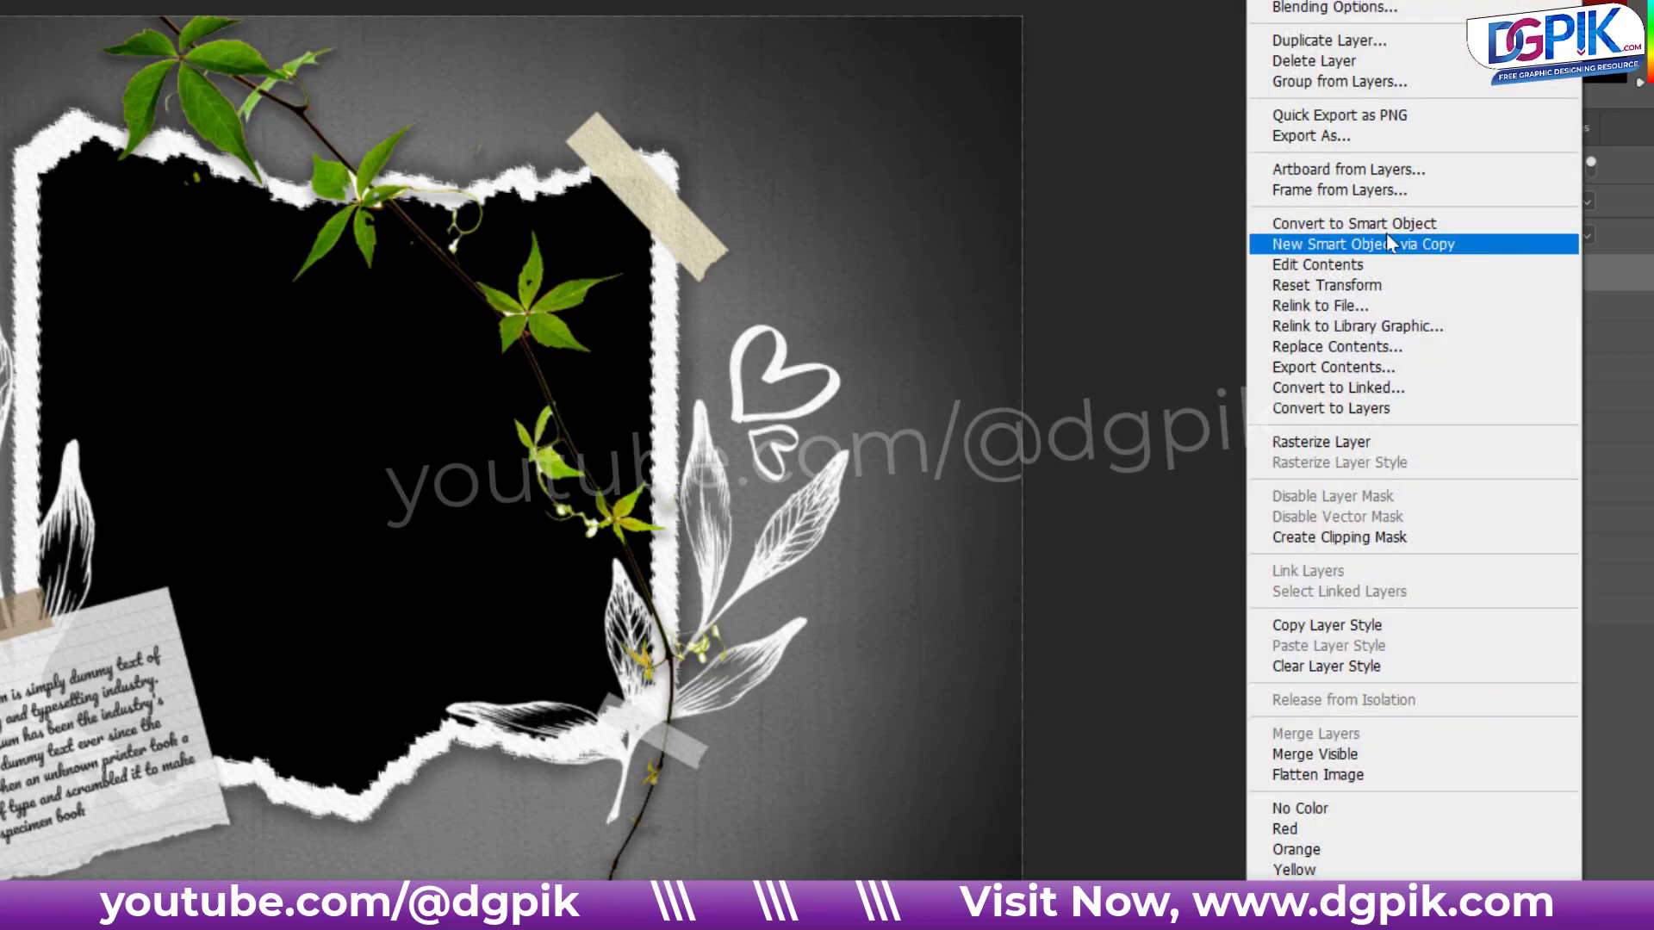
left_click(1331, 260)
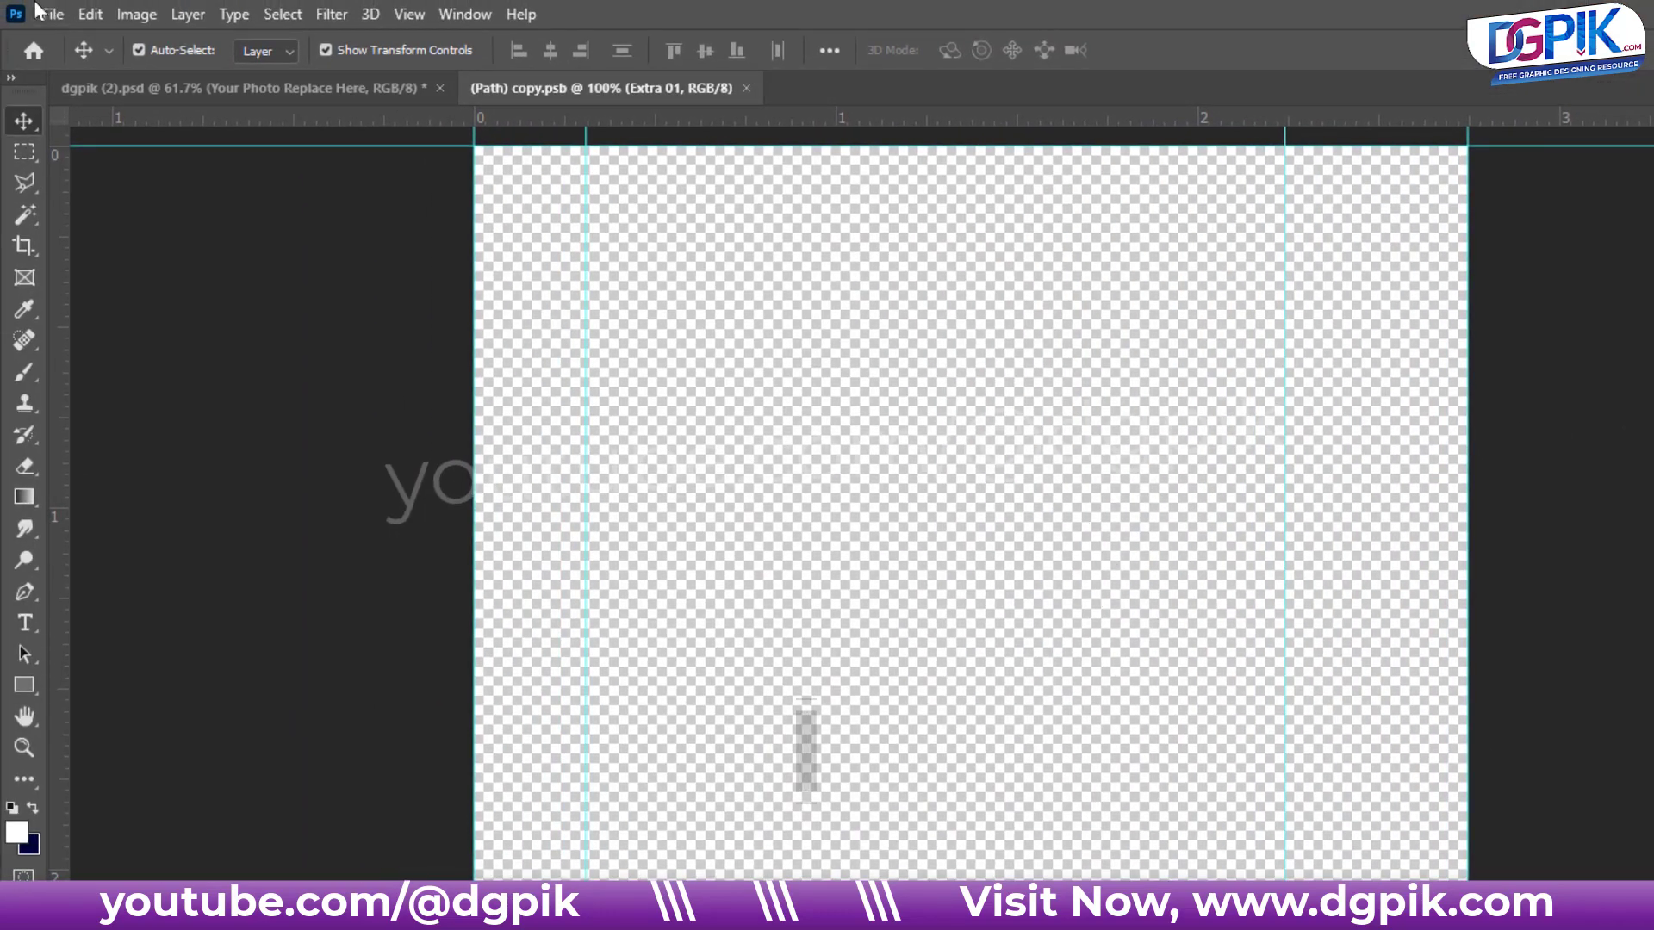
left_click(52, 13)
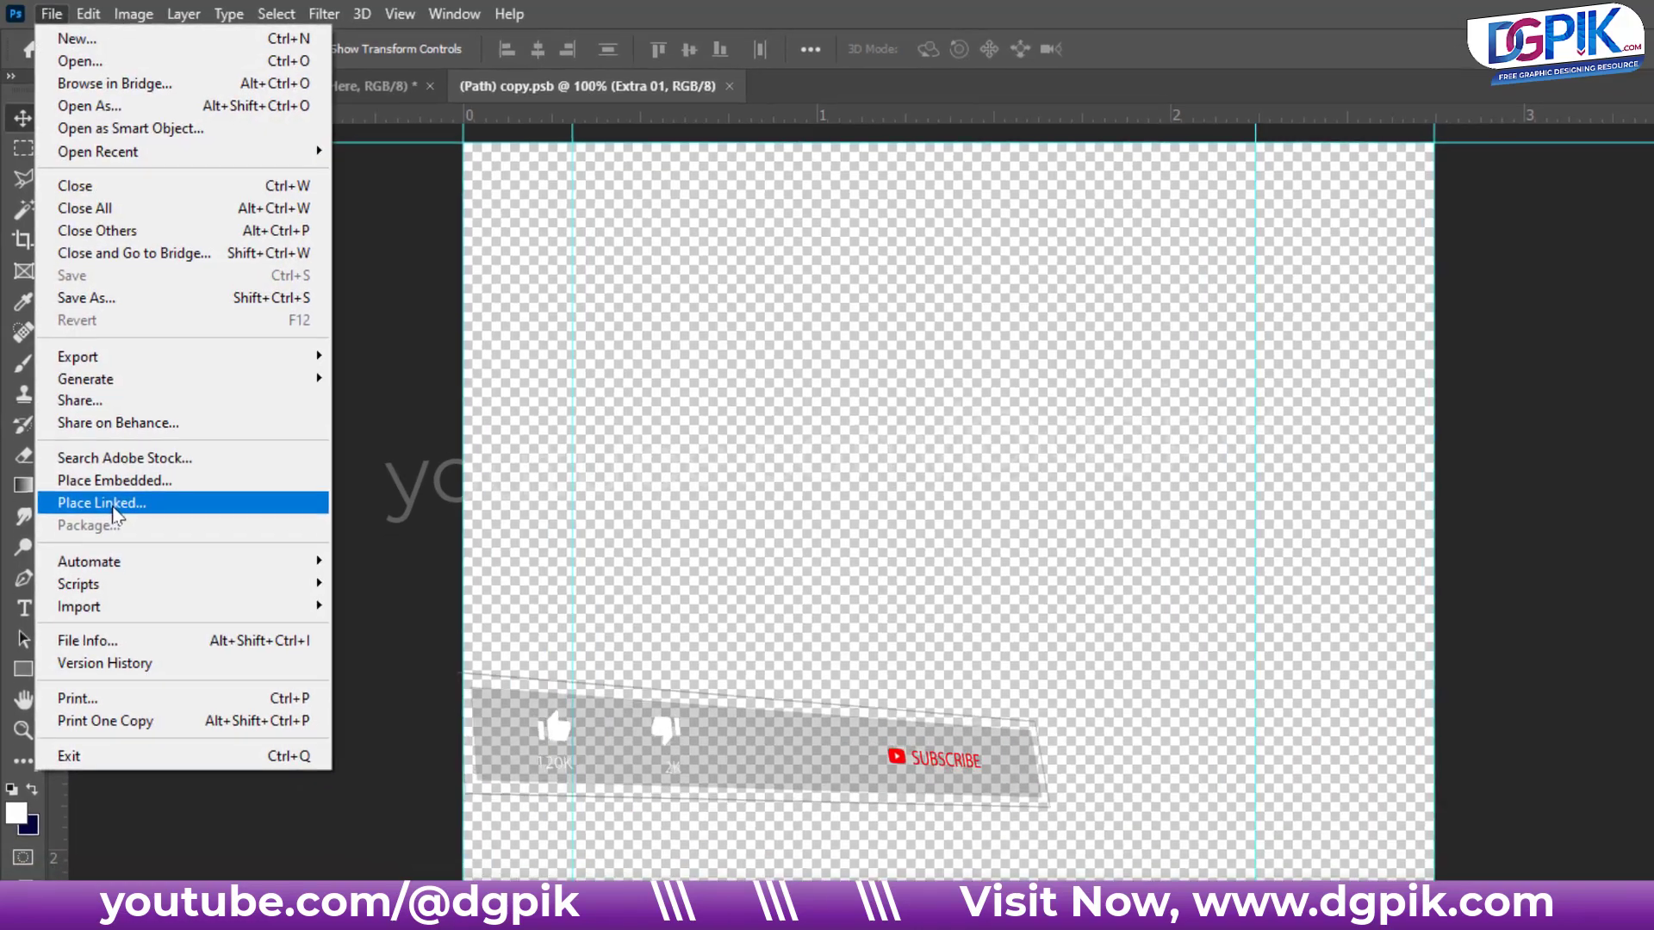
left_click(115, 502)
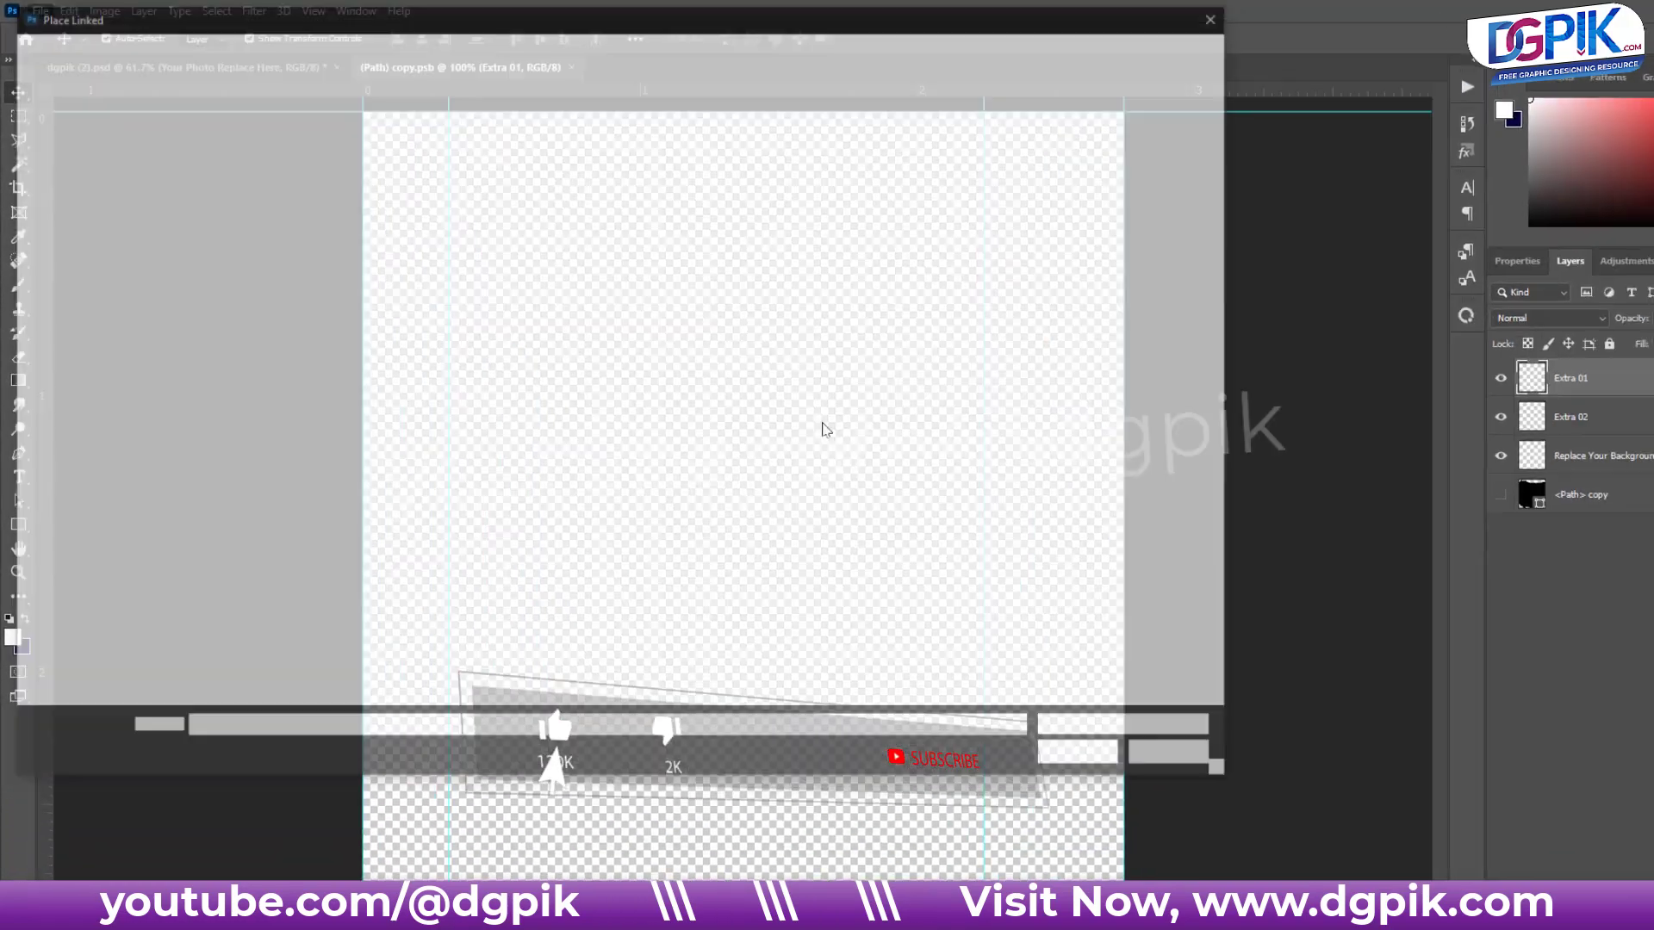
double_click(793, 139)
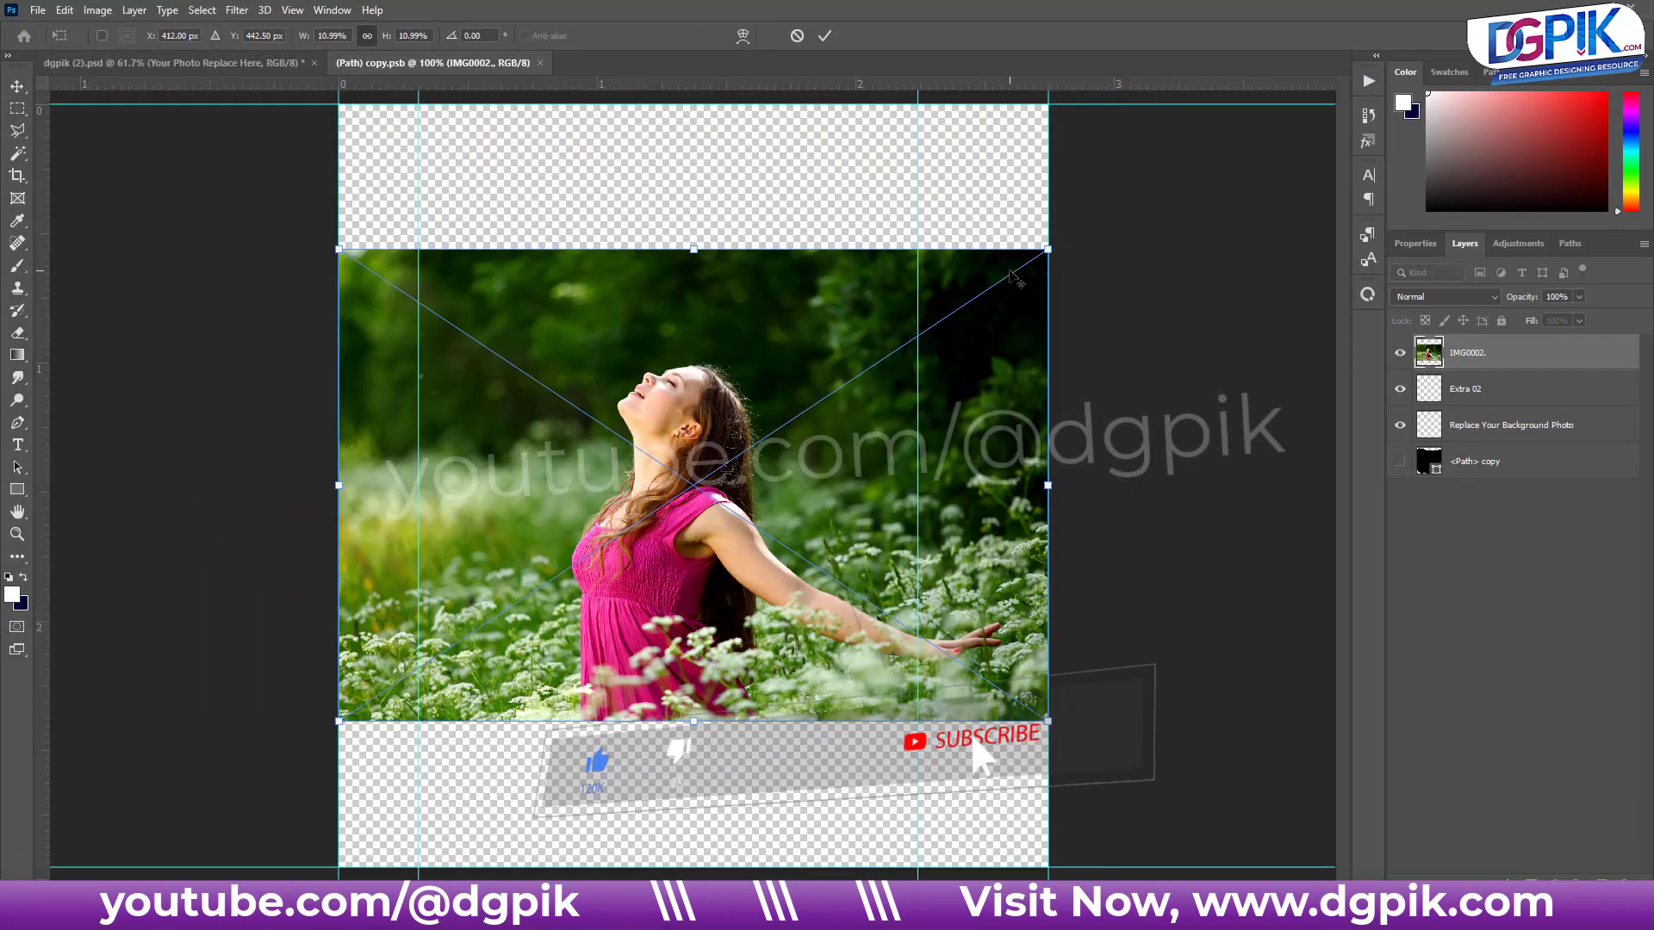
left_click_drag(1048, 249, 1273, 118)
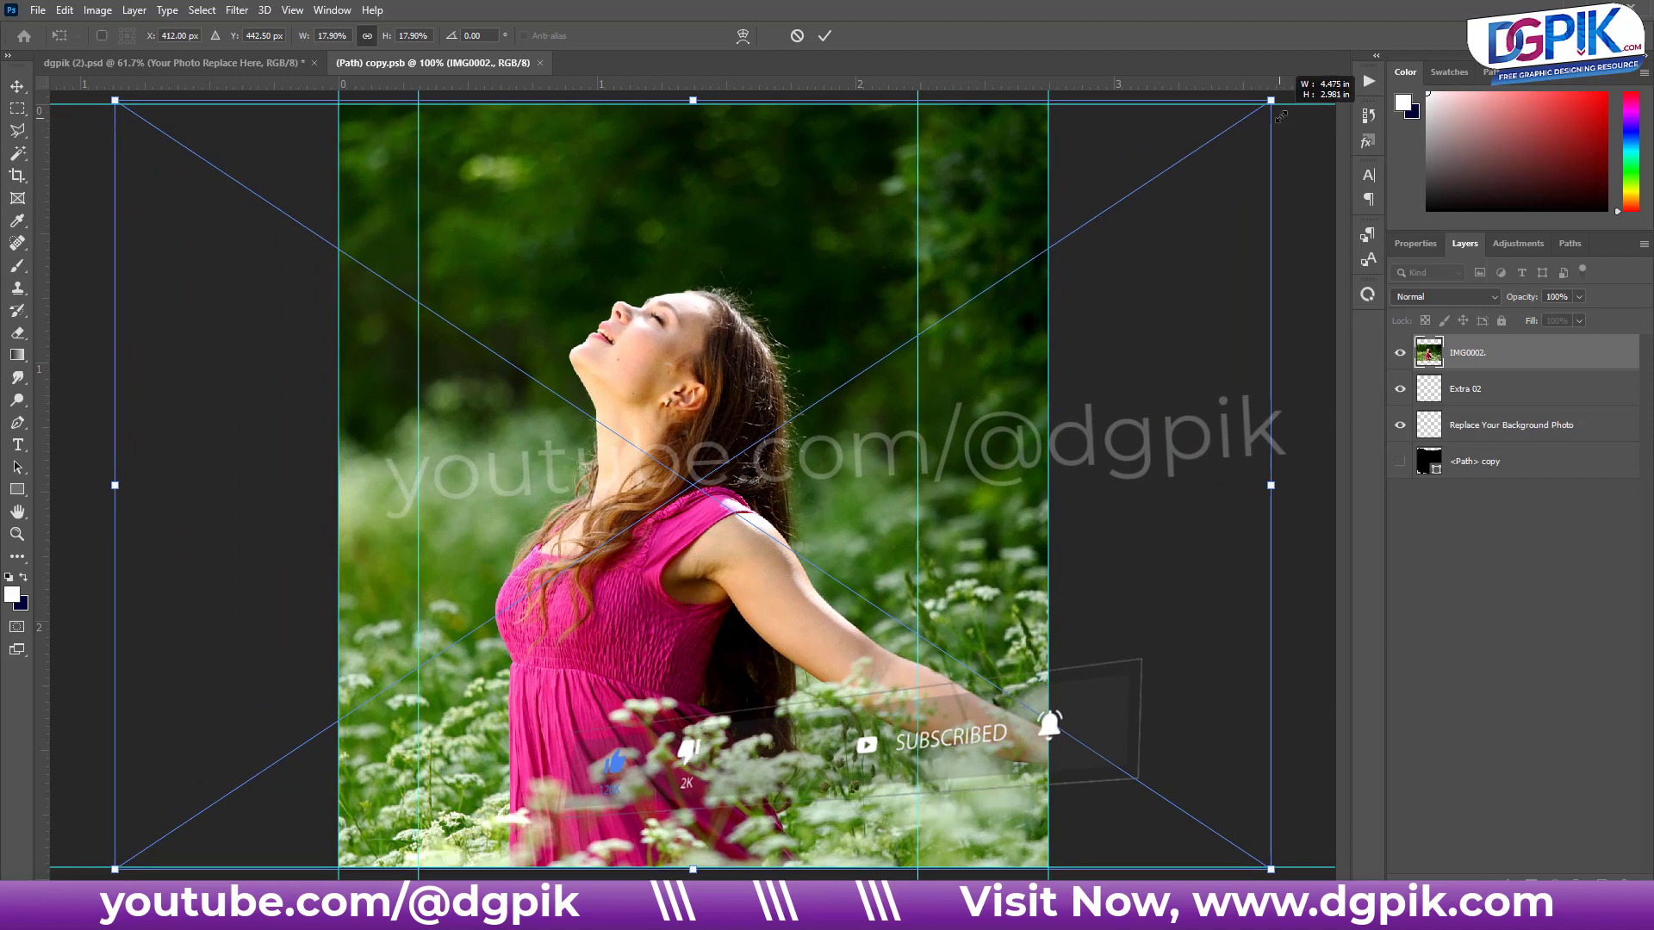
left_click(825, 37)
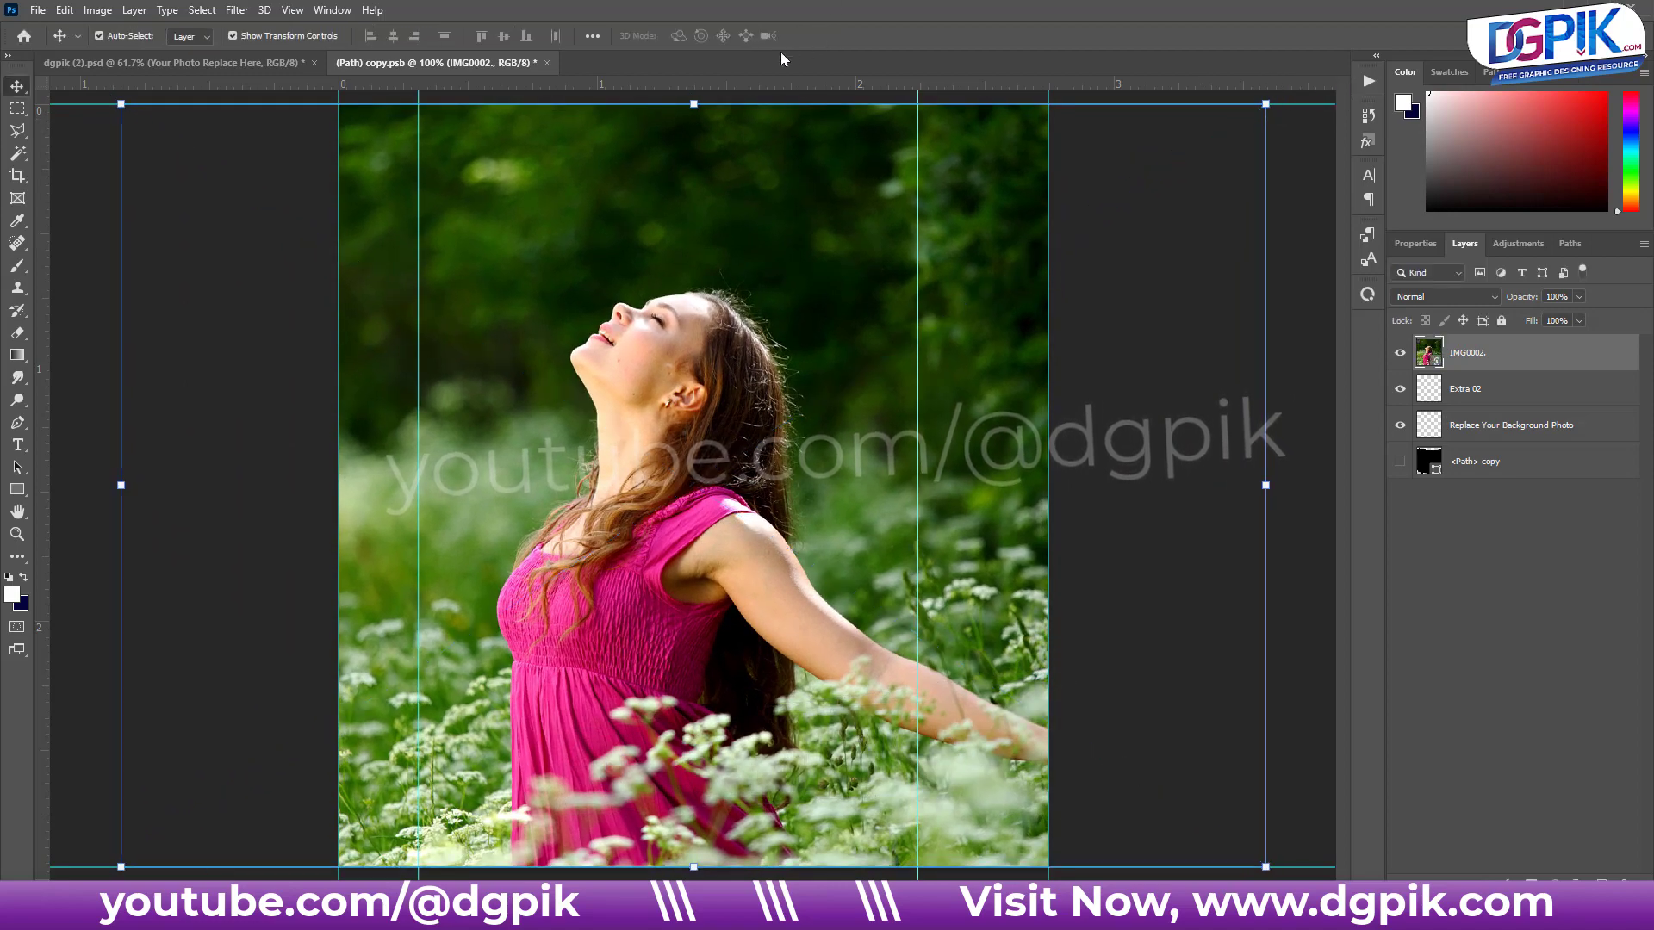
left_click(546, 63)
left_click(747, 339)
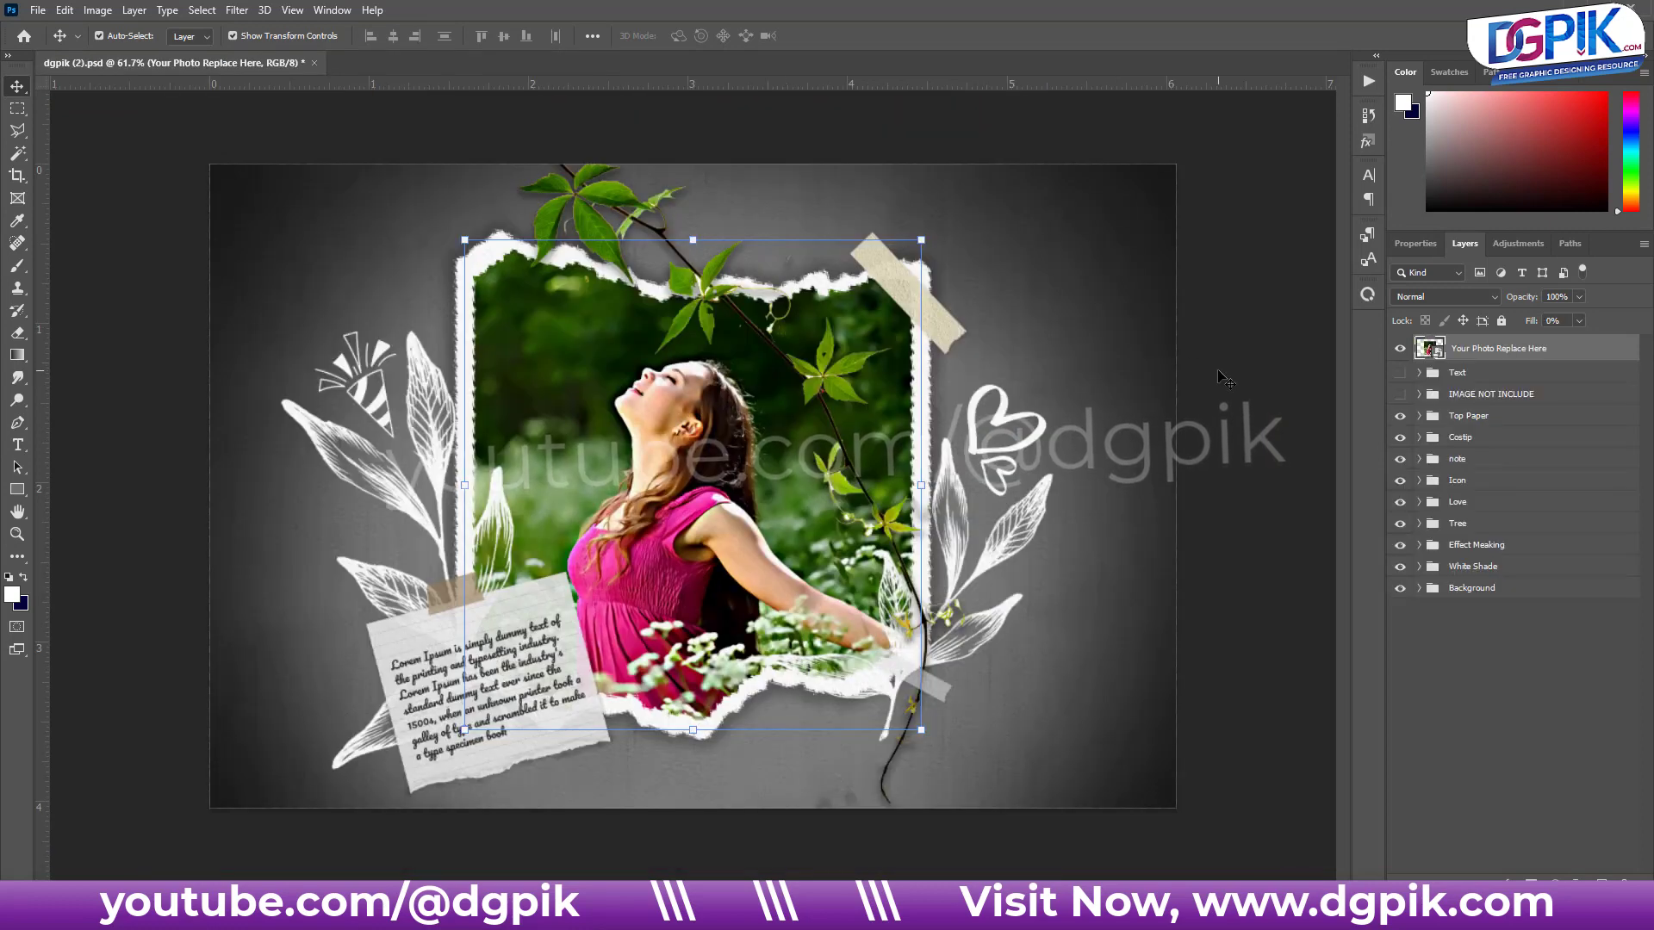
Step: Select the Top Paper group and apply Lock All to it
left_click(1249, 379)
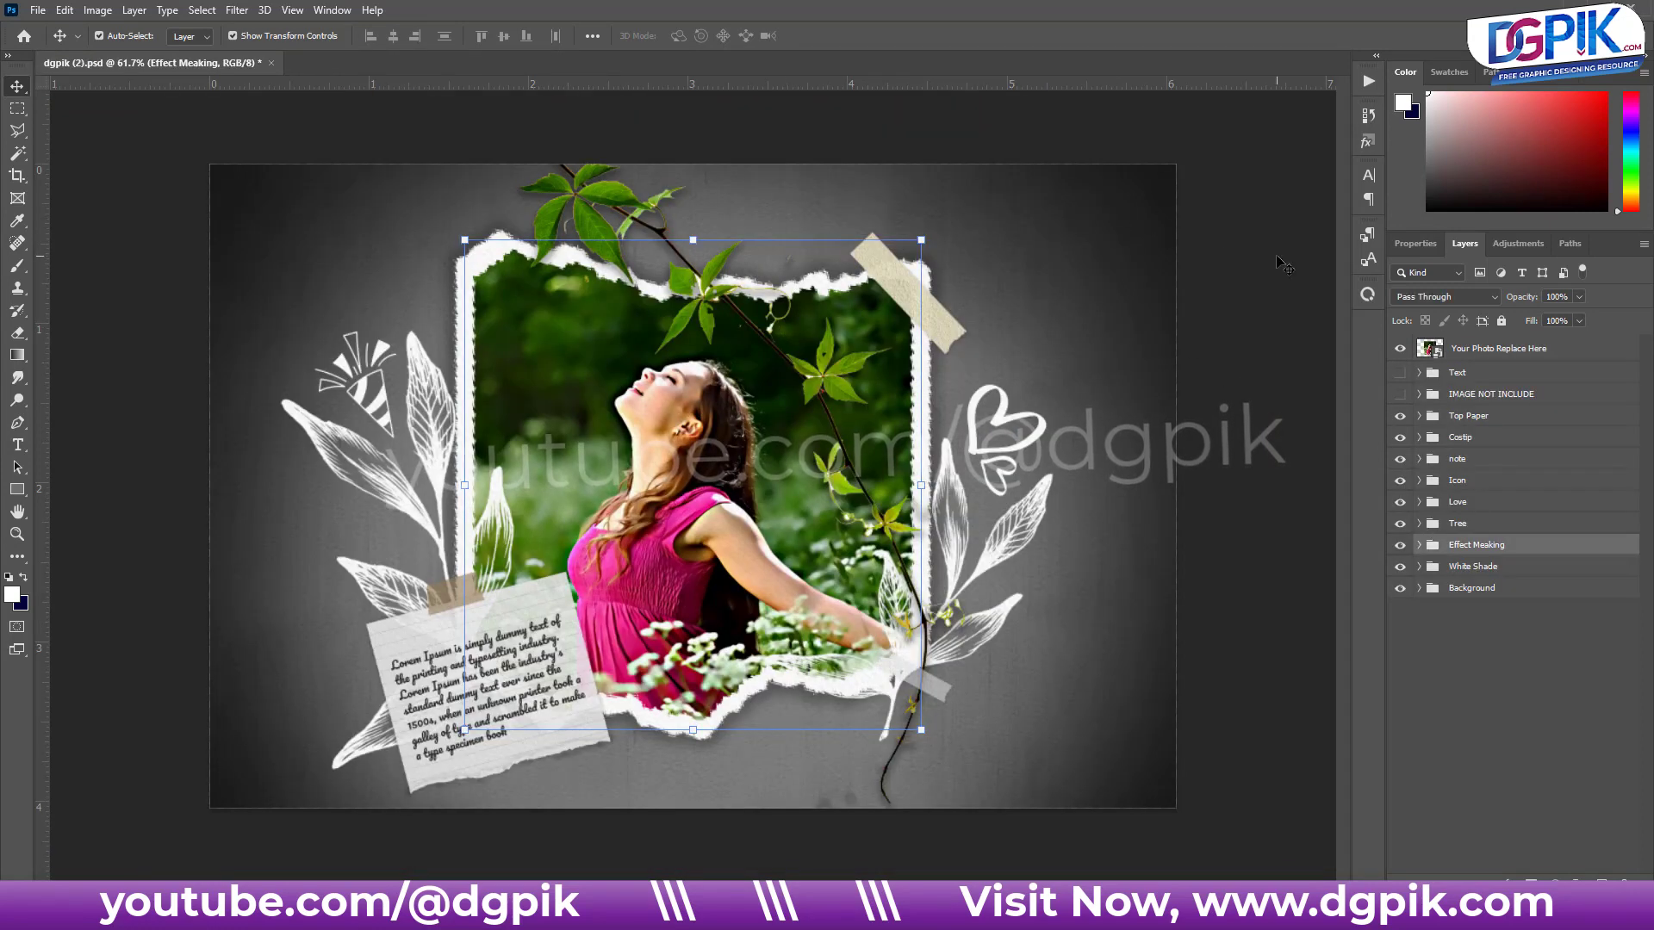
left_click(1400, 436)
left_click(954, 321)
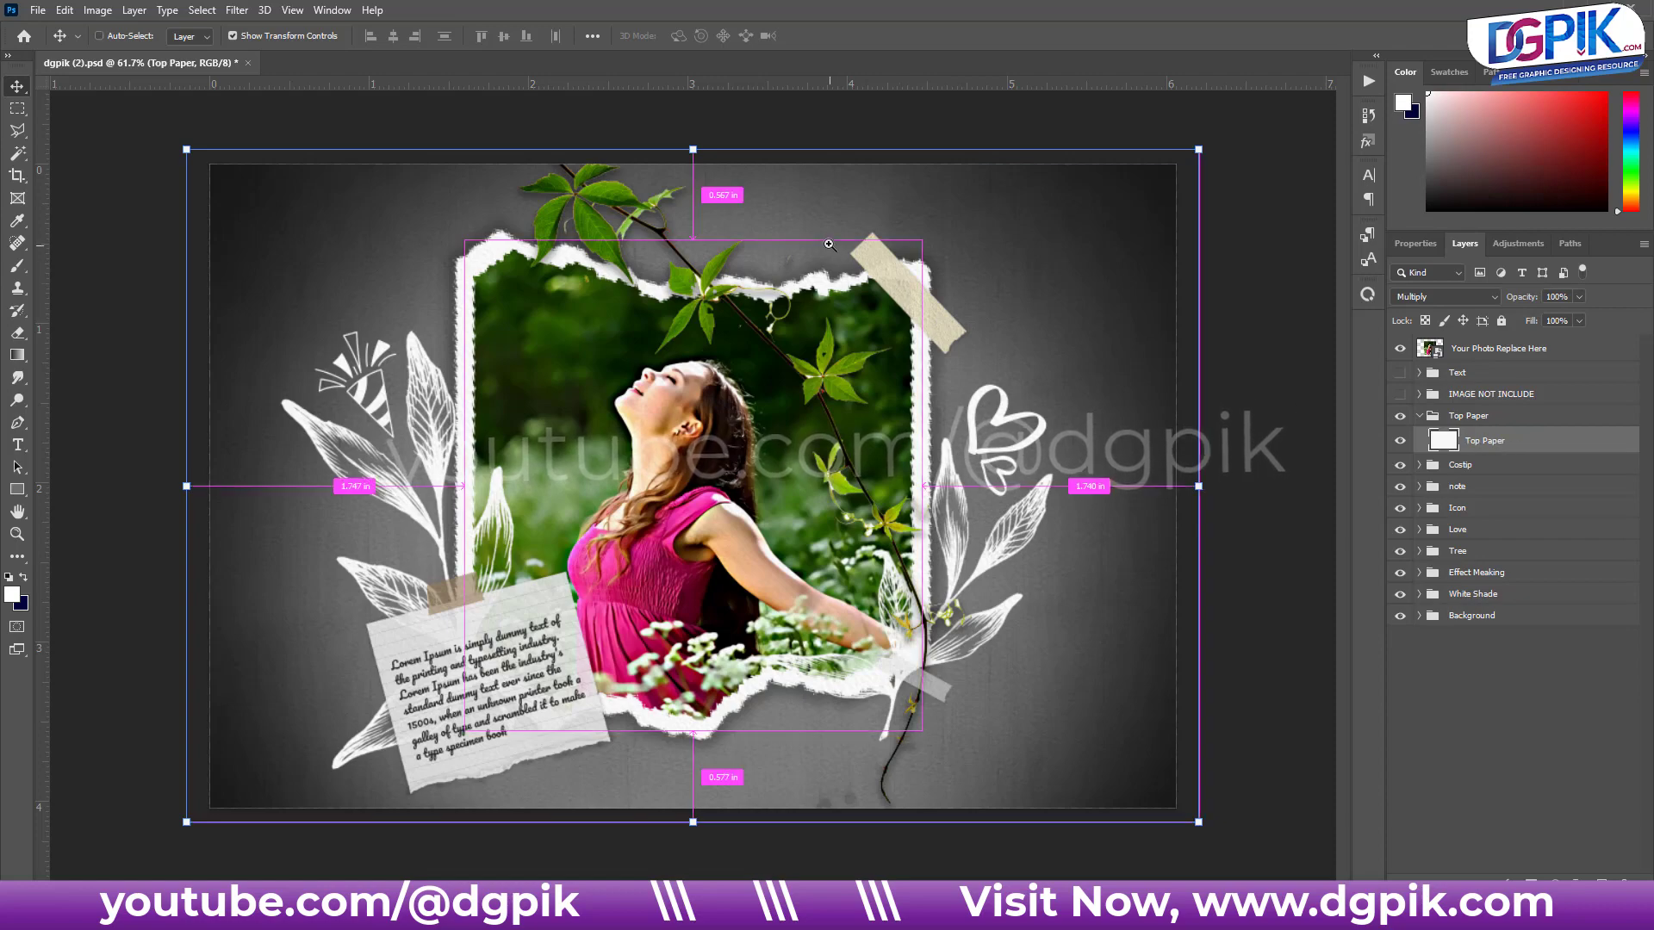
scroll(916, 366, "up", 3)
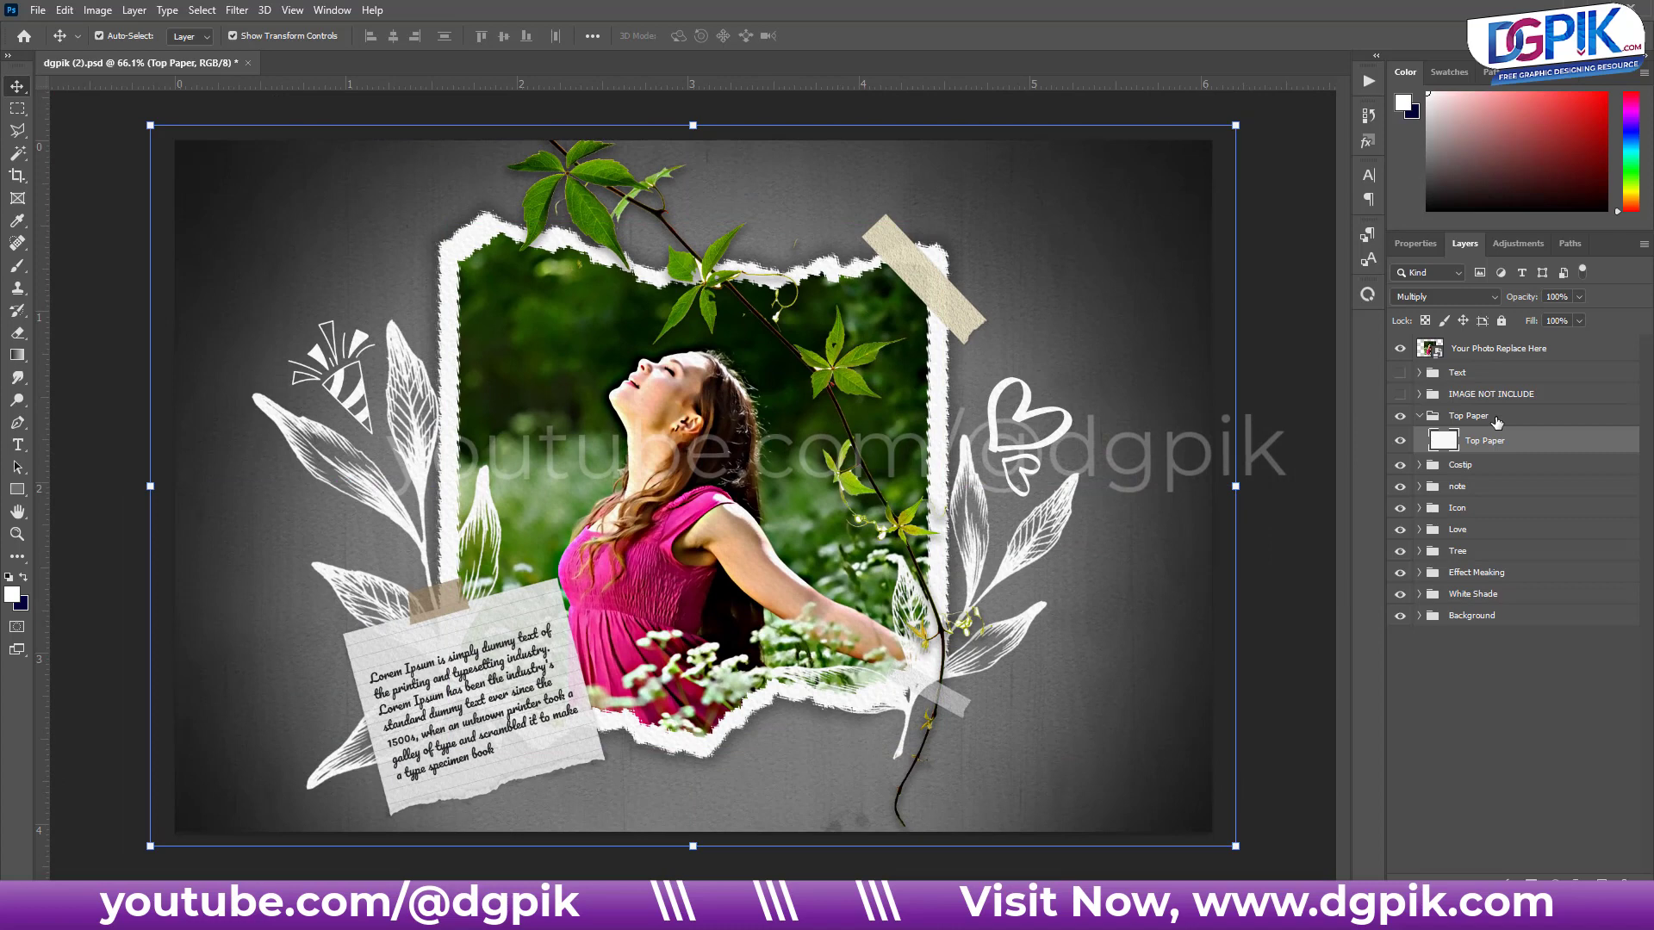
left_click(1497, 419)
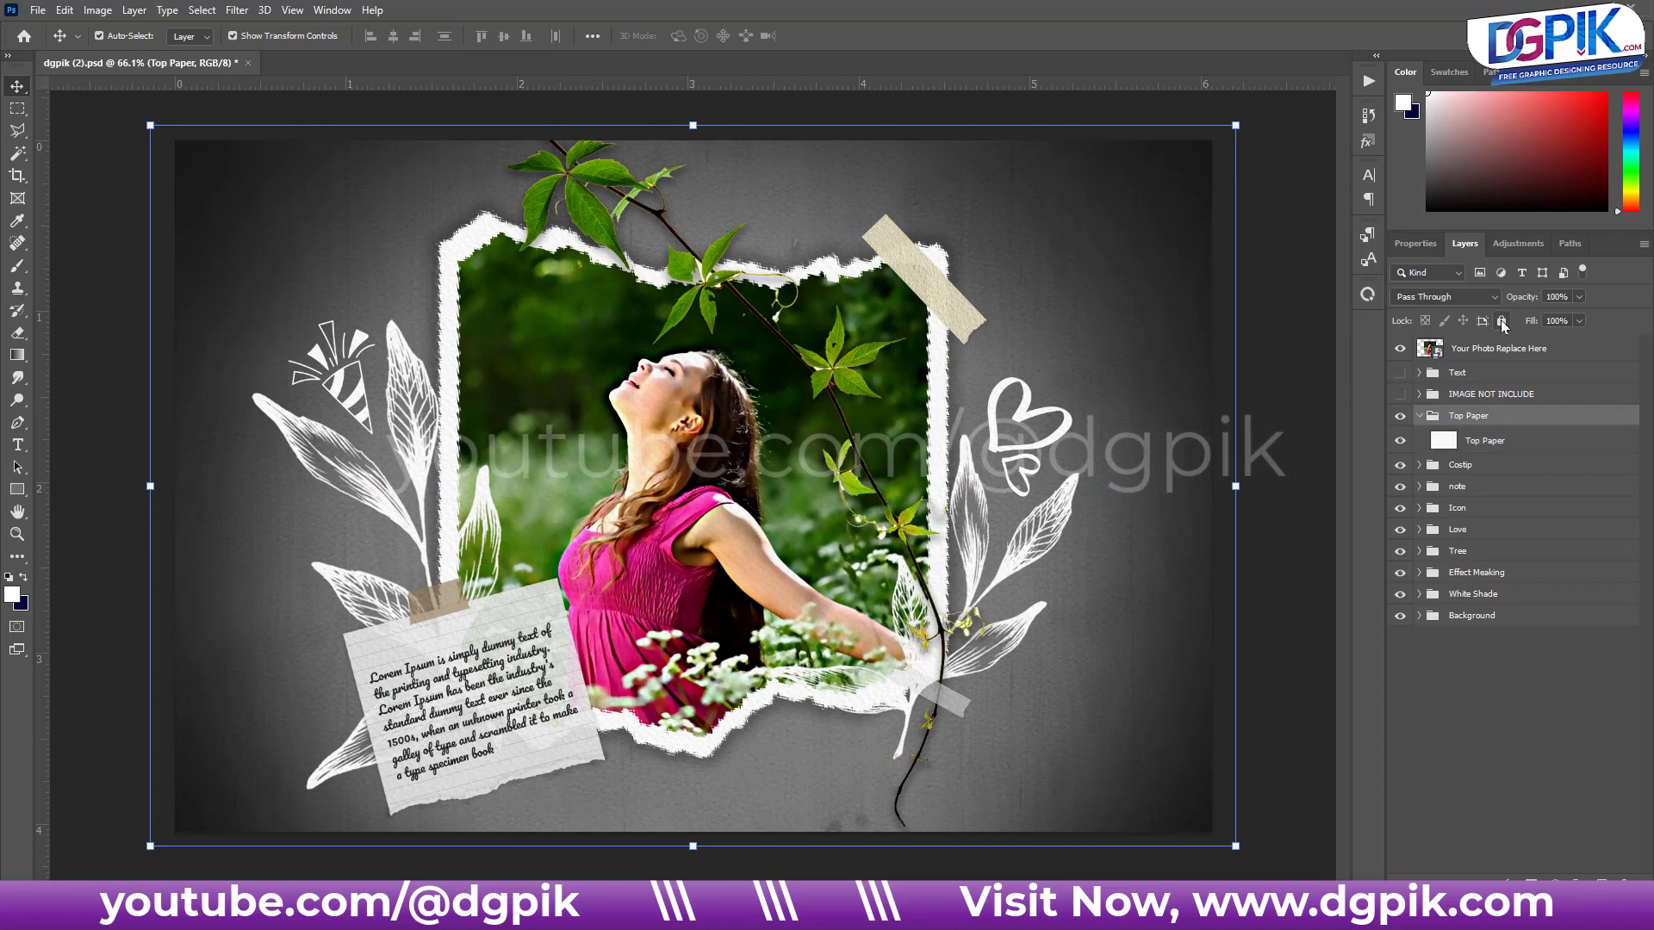
left_click(1501, 321)
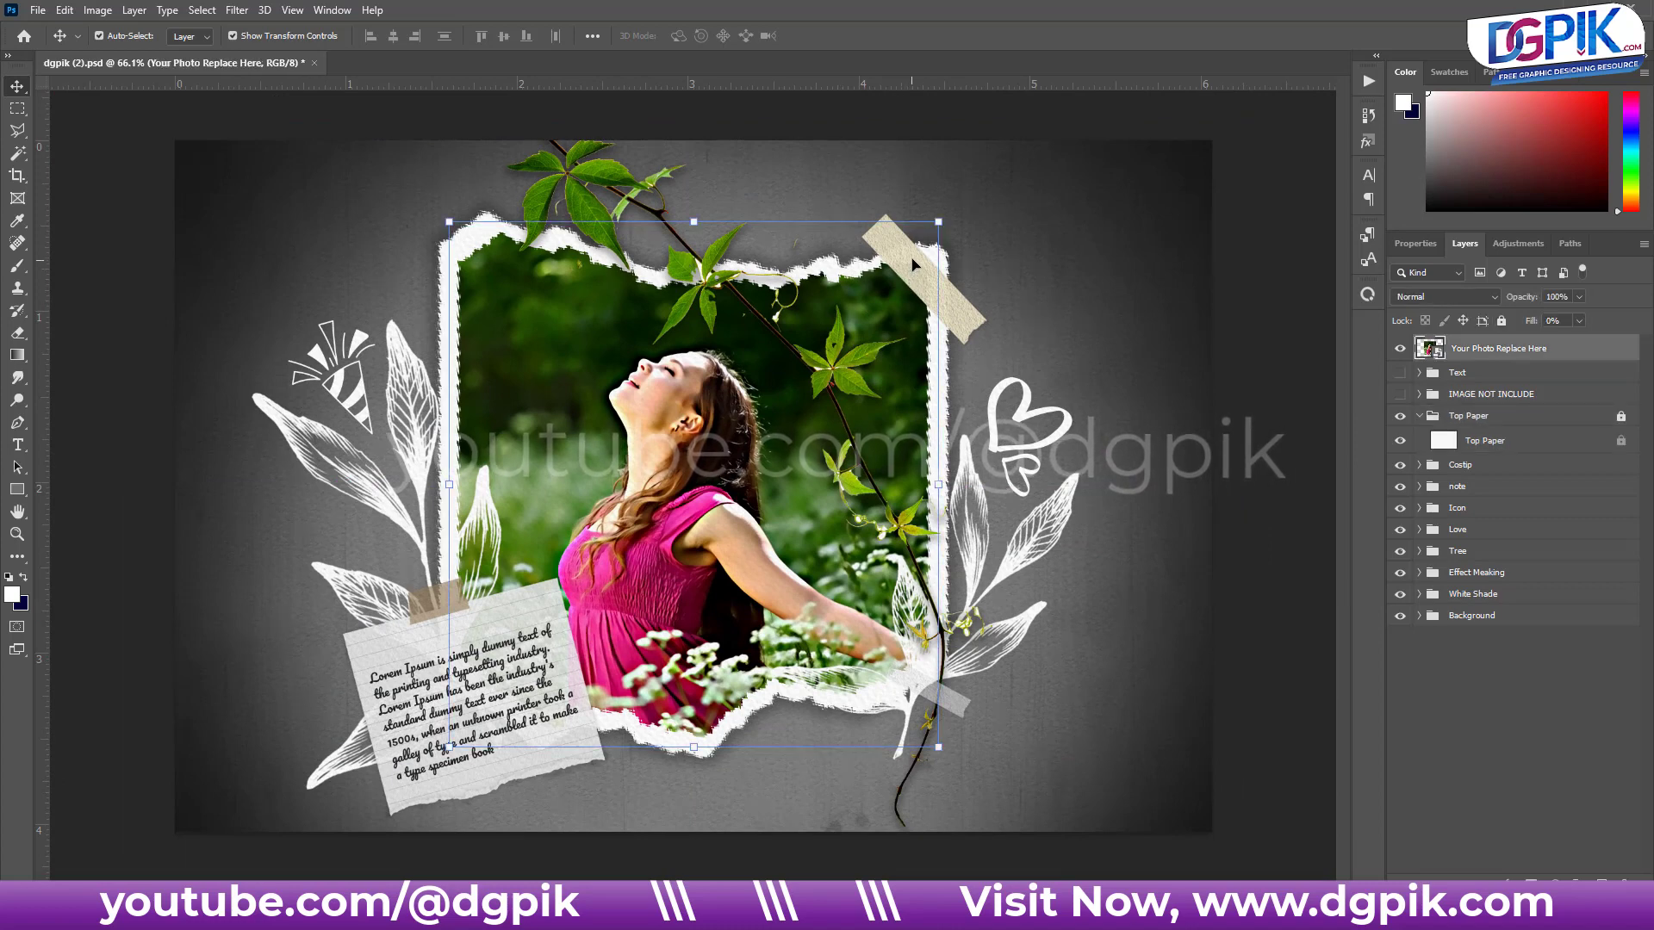
Step: Test-move the tape, doodle, note text, note paper and vine branch, undoing the tape move
left_click_drag(976, 321, 997, 312)
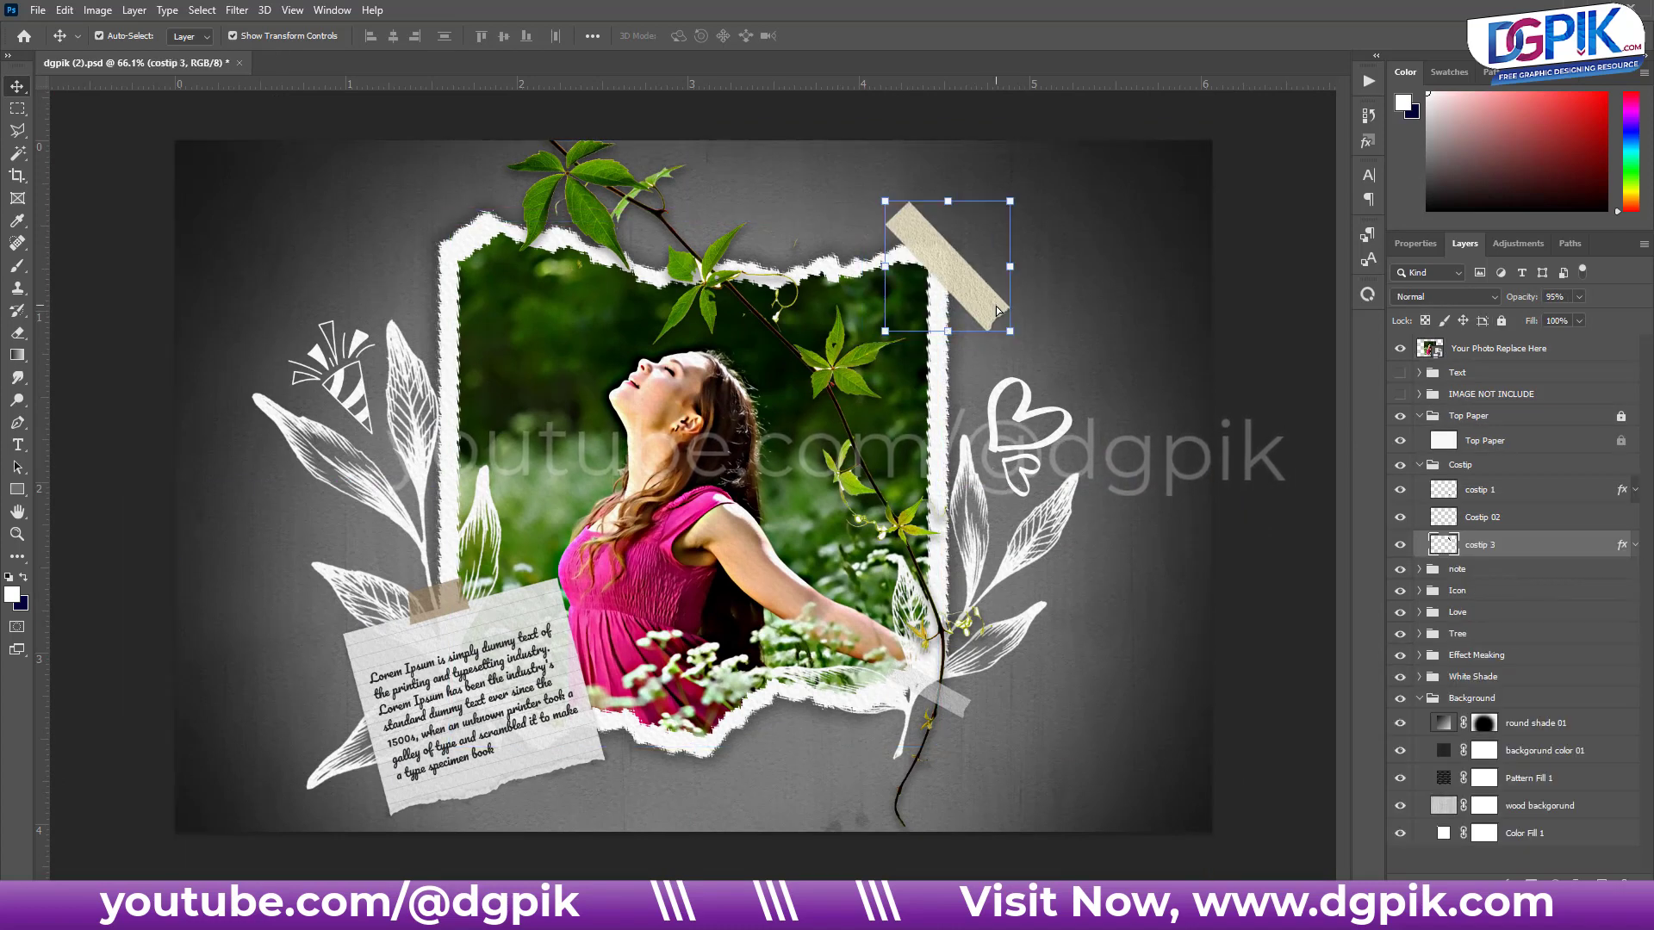
key("ctrl+z")
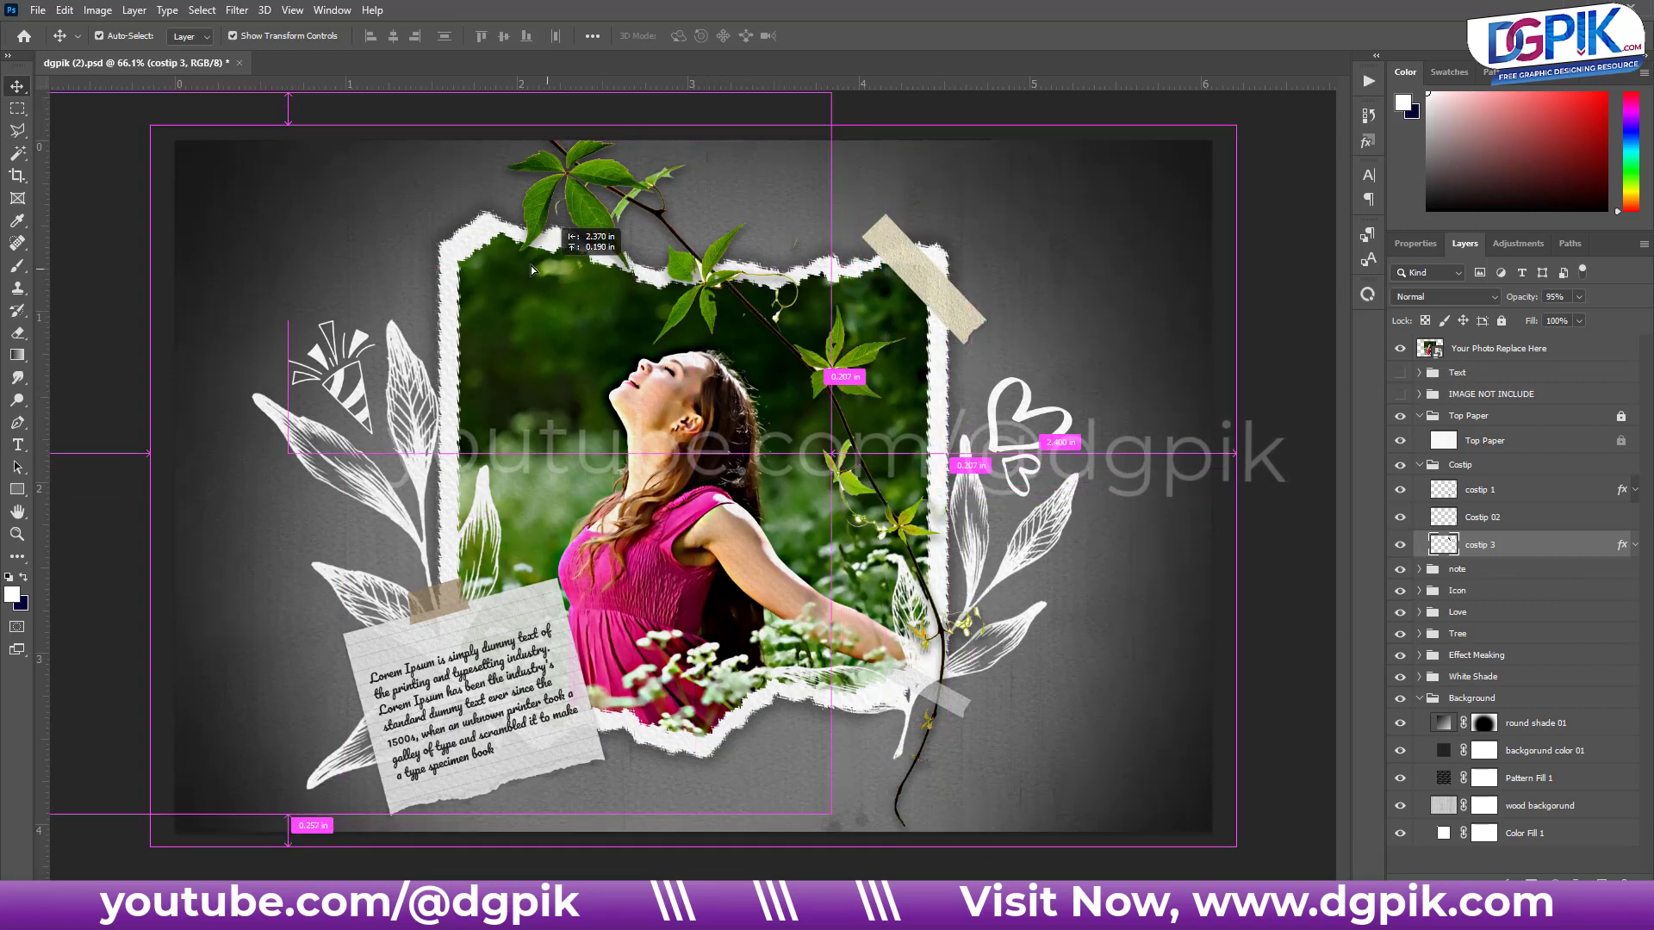
left_click(504, 262)
left_click(956, 305)
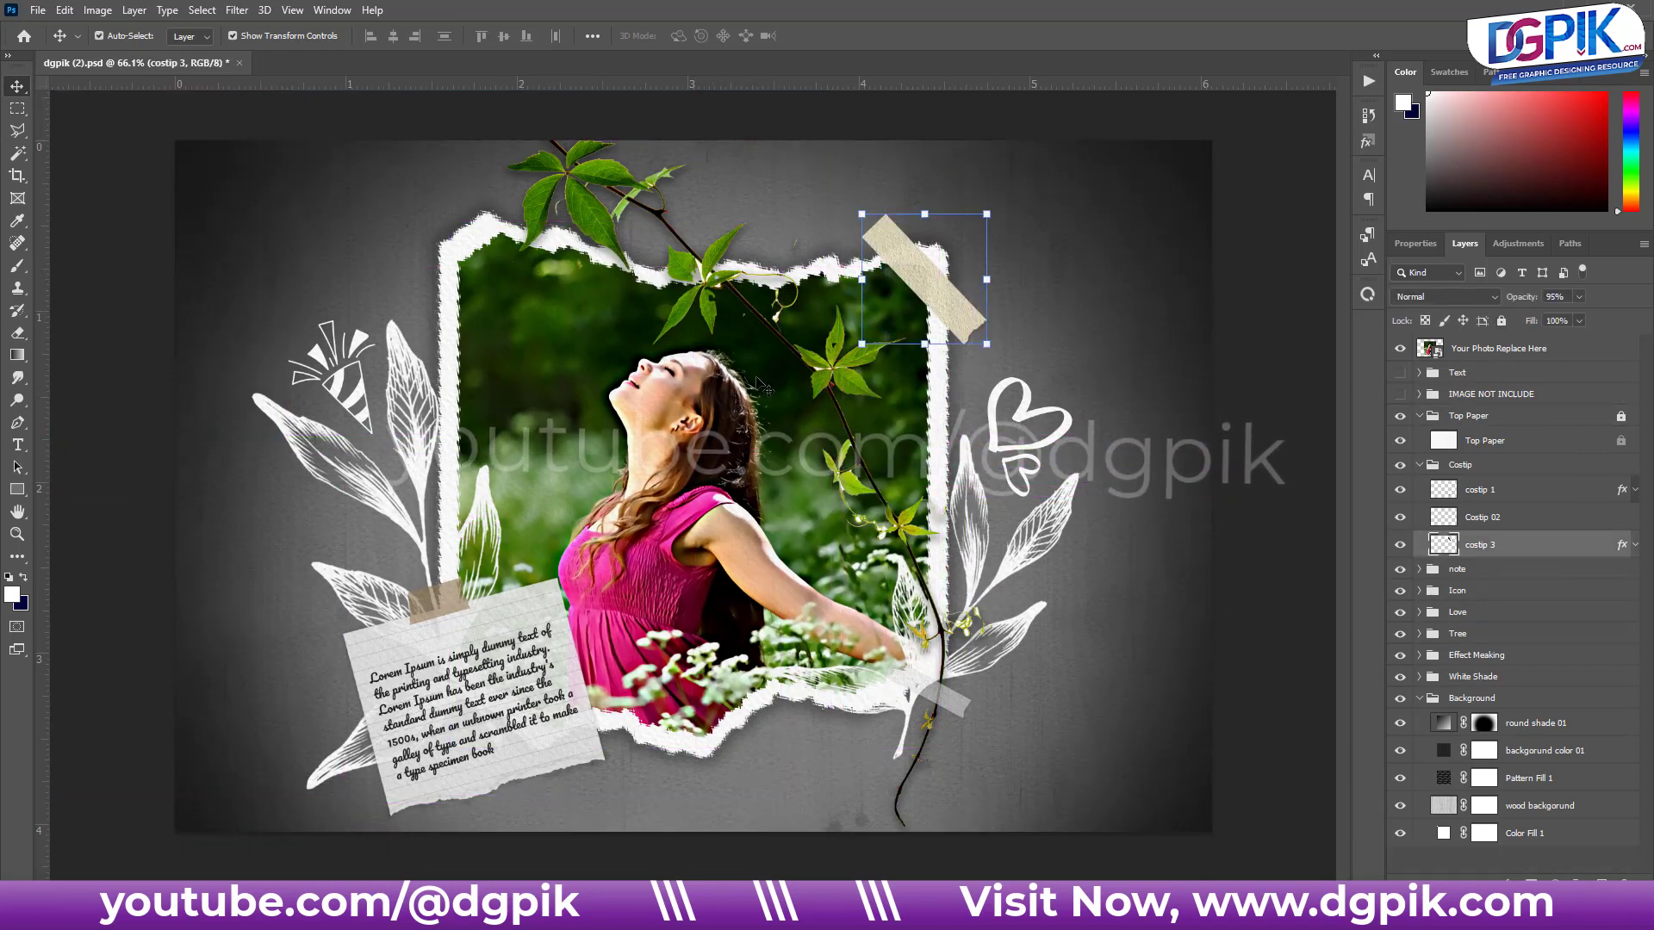
left_click(369, 405)
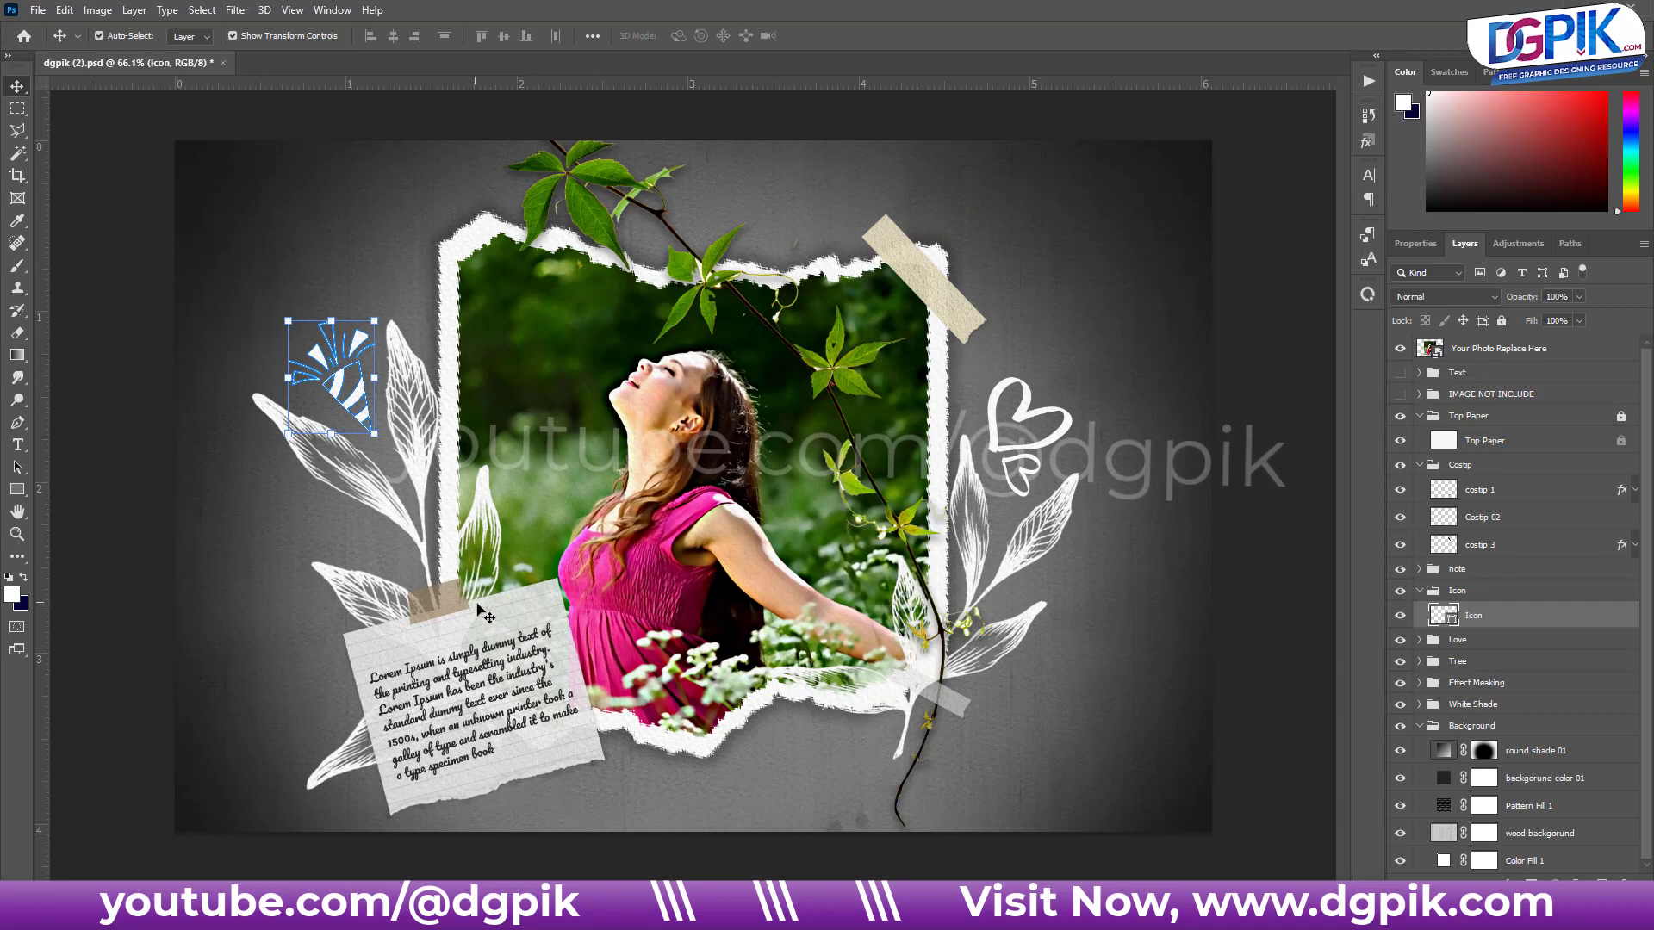
left_click_drag(484, 611, 562, 624)
left_click_drag(477, 663, 484, 668)
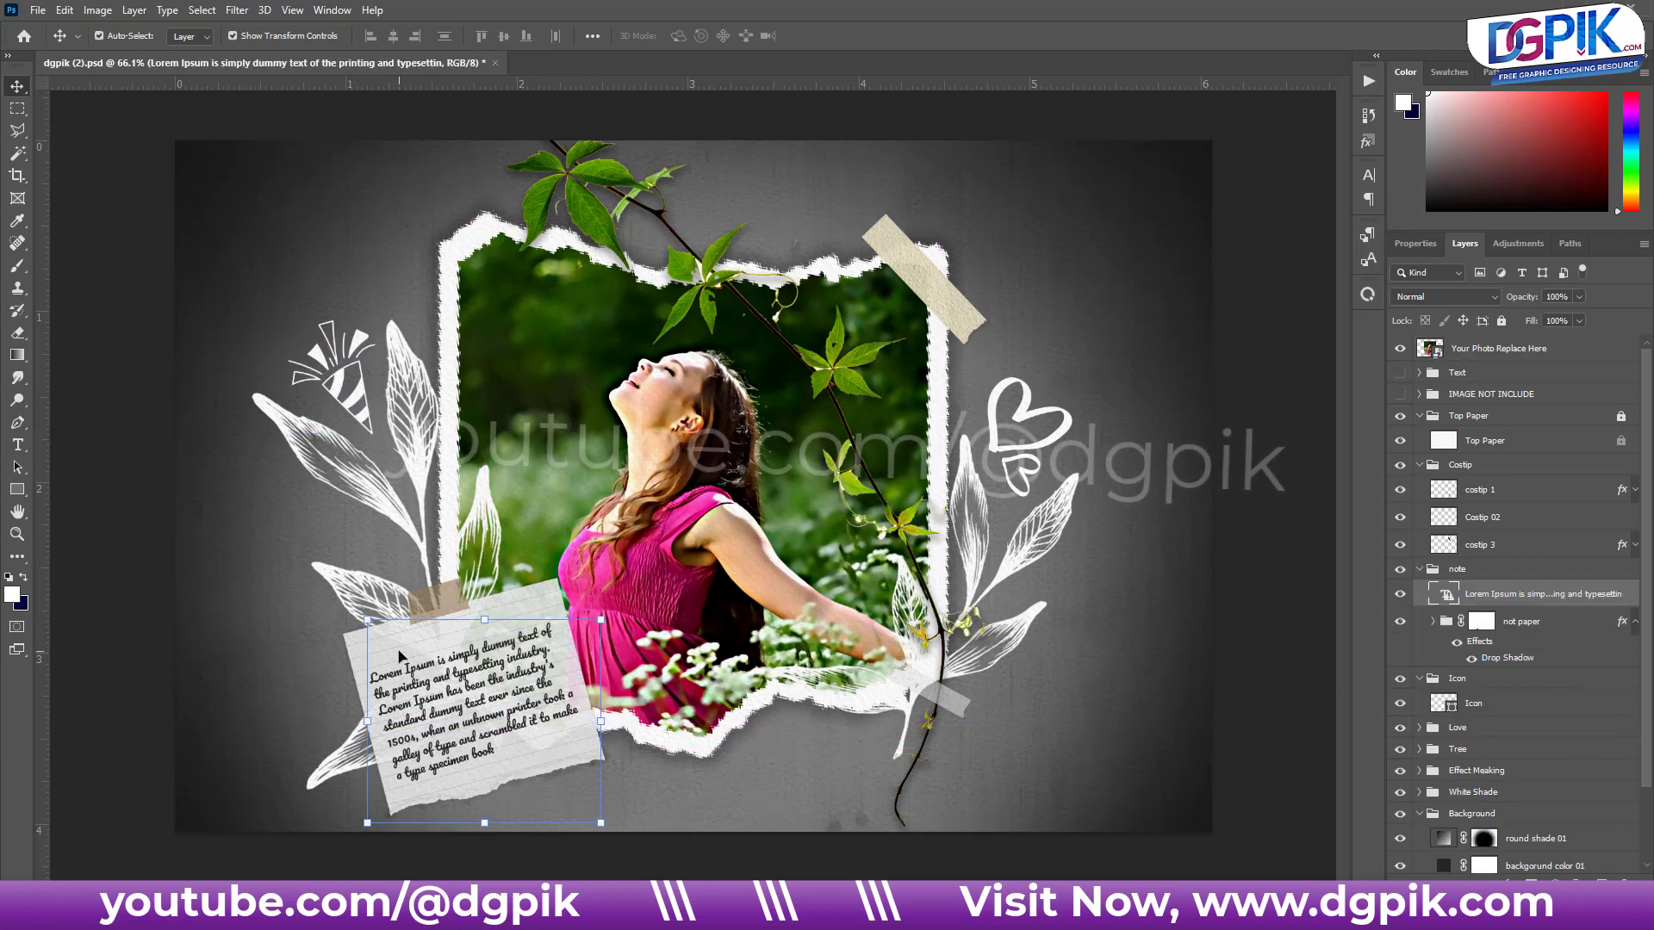
mouse_move(362, 646)
left_mouse_down()
mouse_move(356, 577)
mouse_move(353, 646)
left_mouse_up()
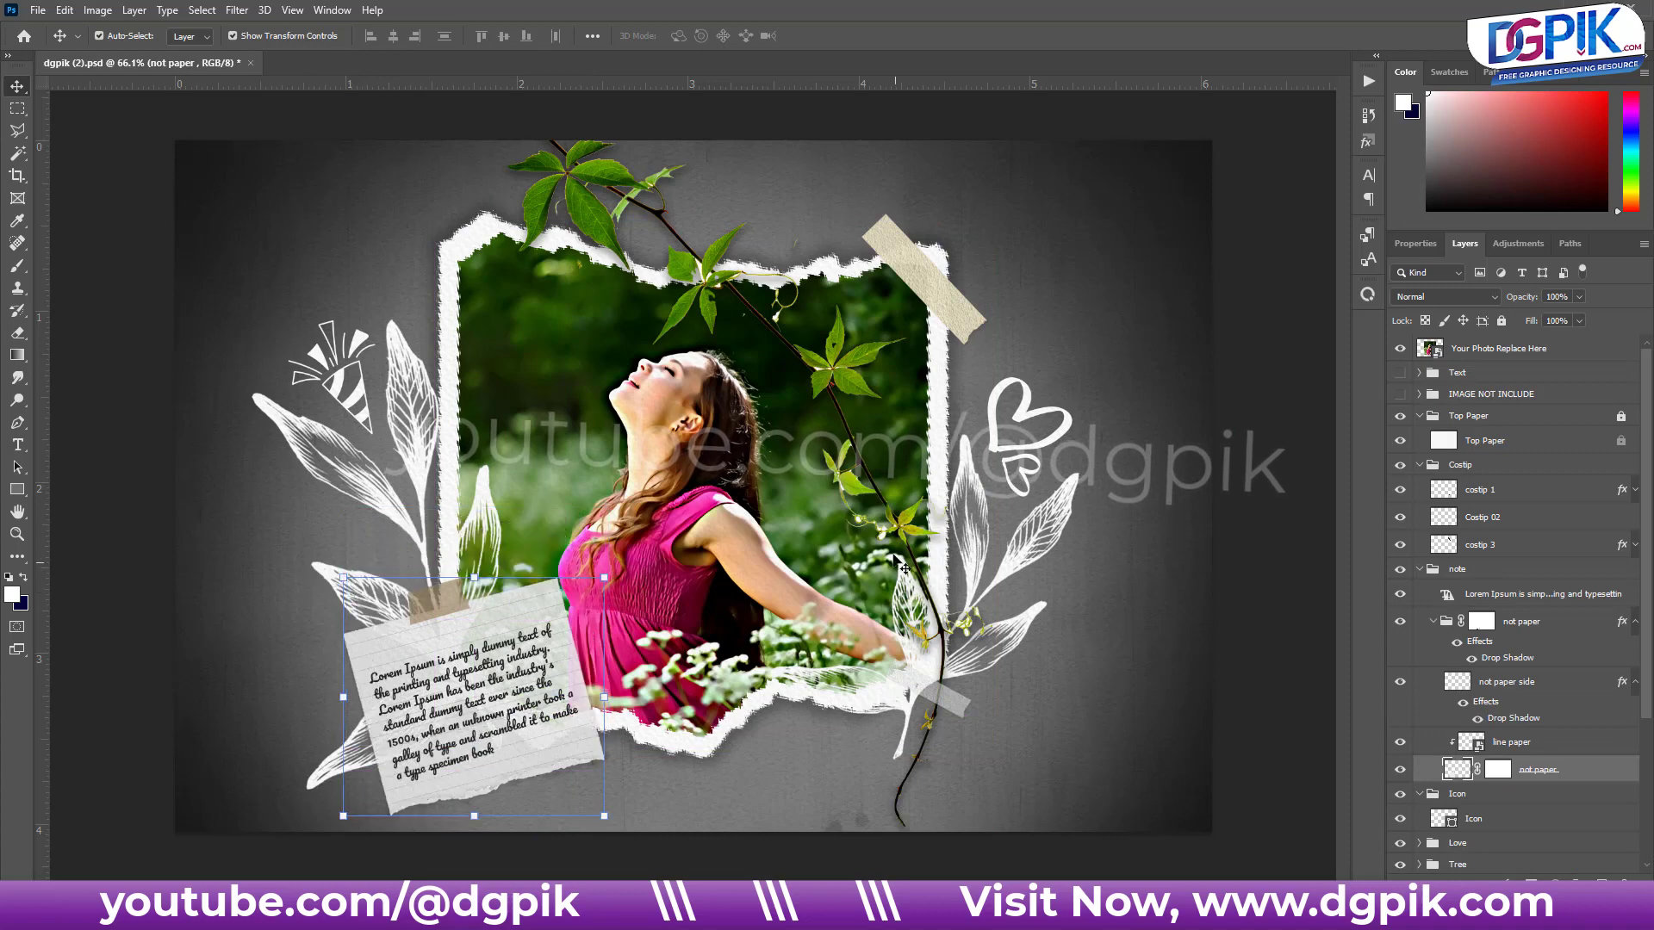
left_click_drag(616, 187, 618, 188)
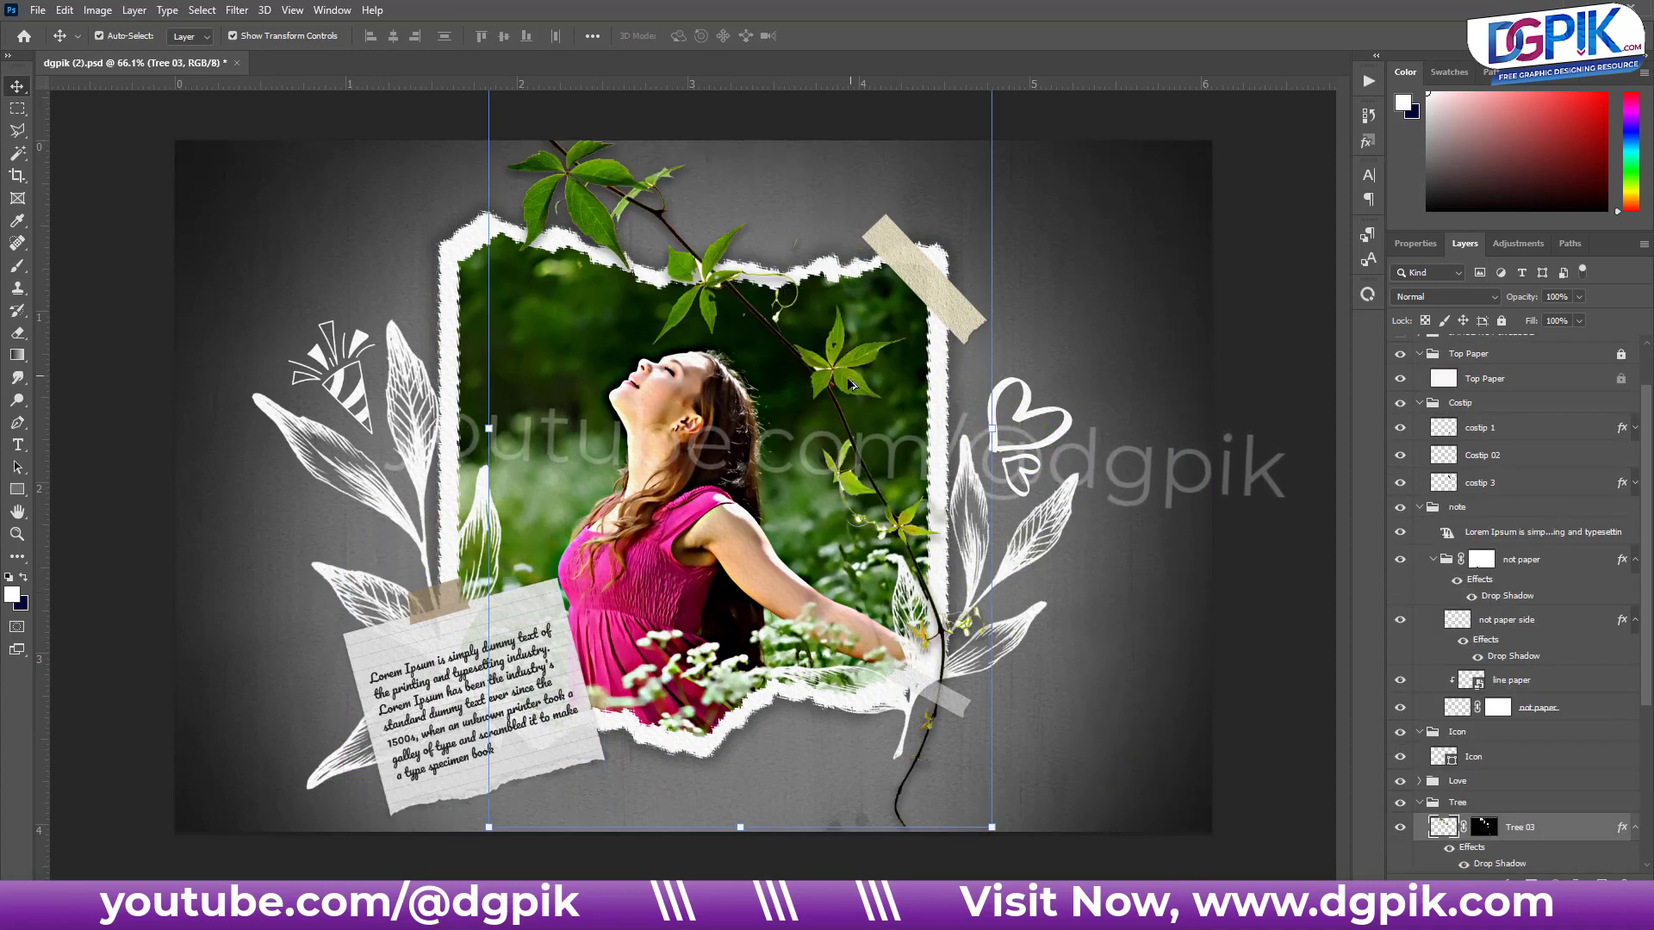
Step: Enable Auto-Select, collapse the note, Icon and Tree groups, and expand Effect Meaking's Photo Effect
left_click(345, 362)
left_click(1473, 415)
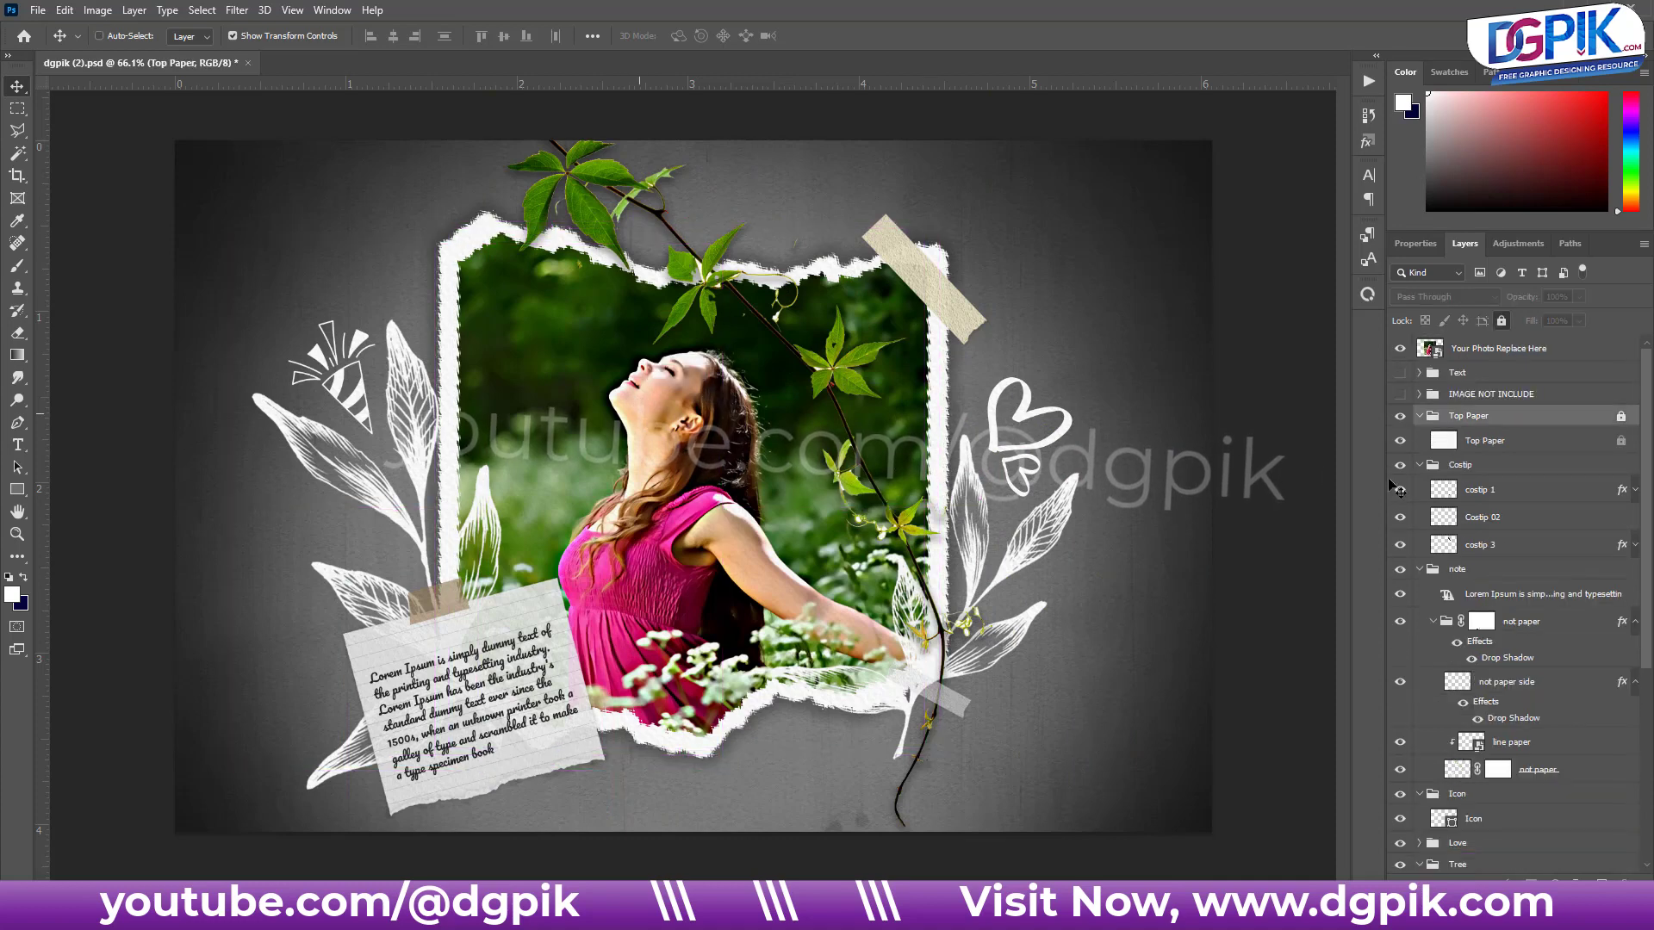
key("ctrl")
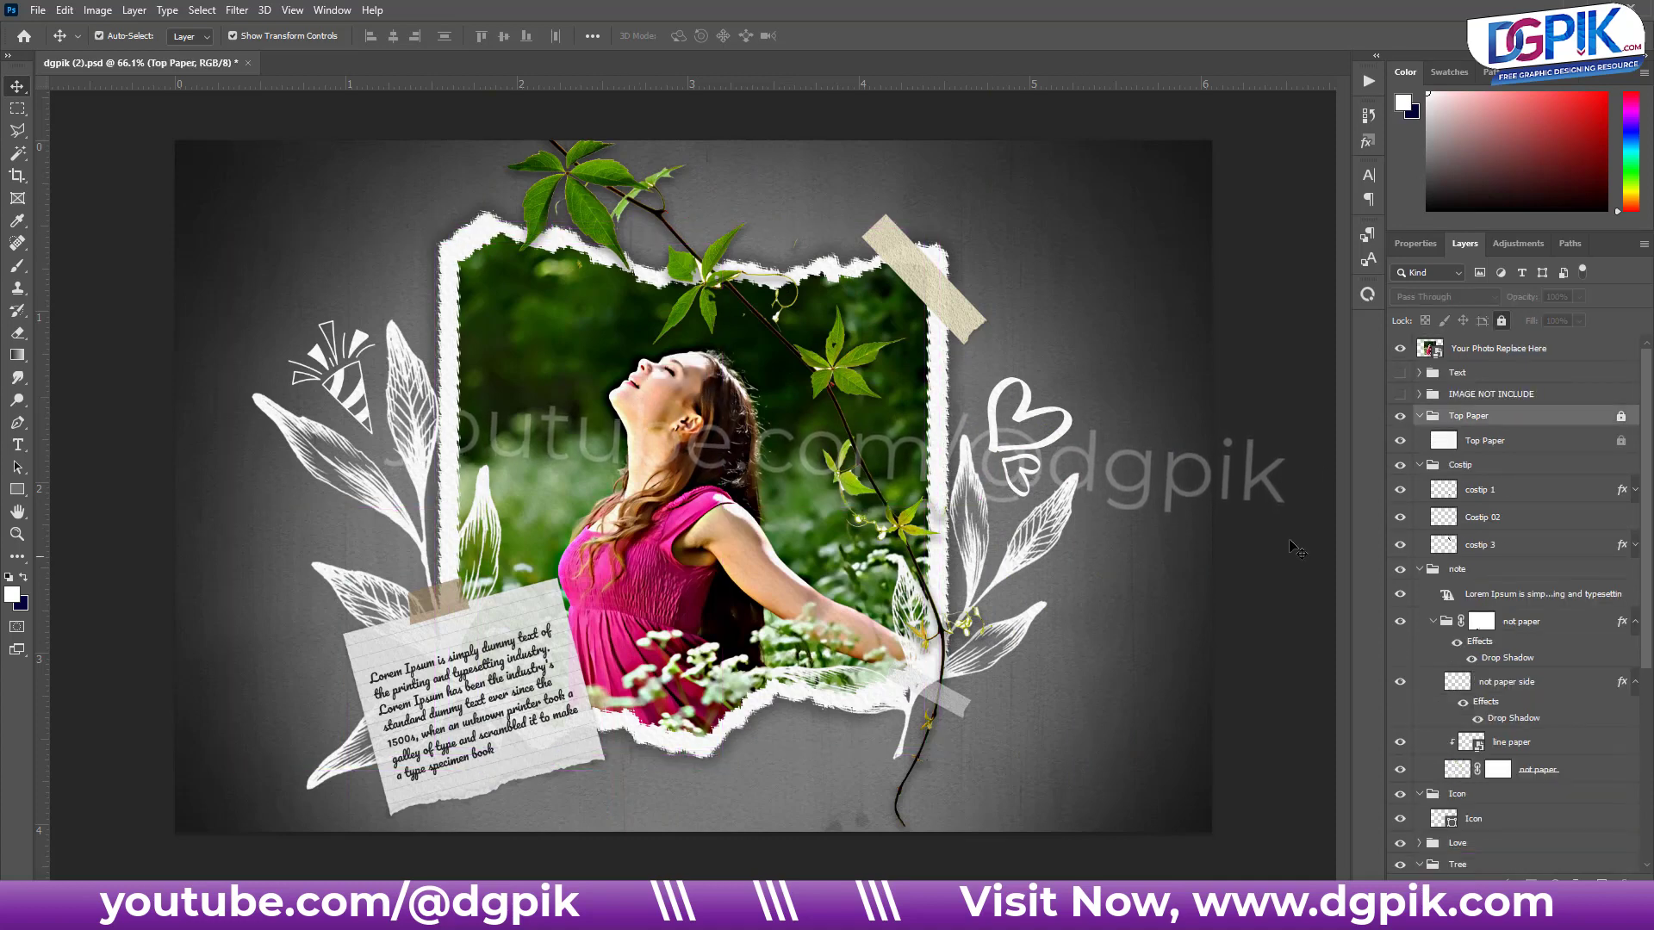
scroll(658, 377, "up", 2)
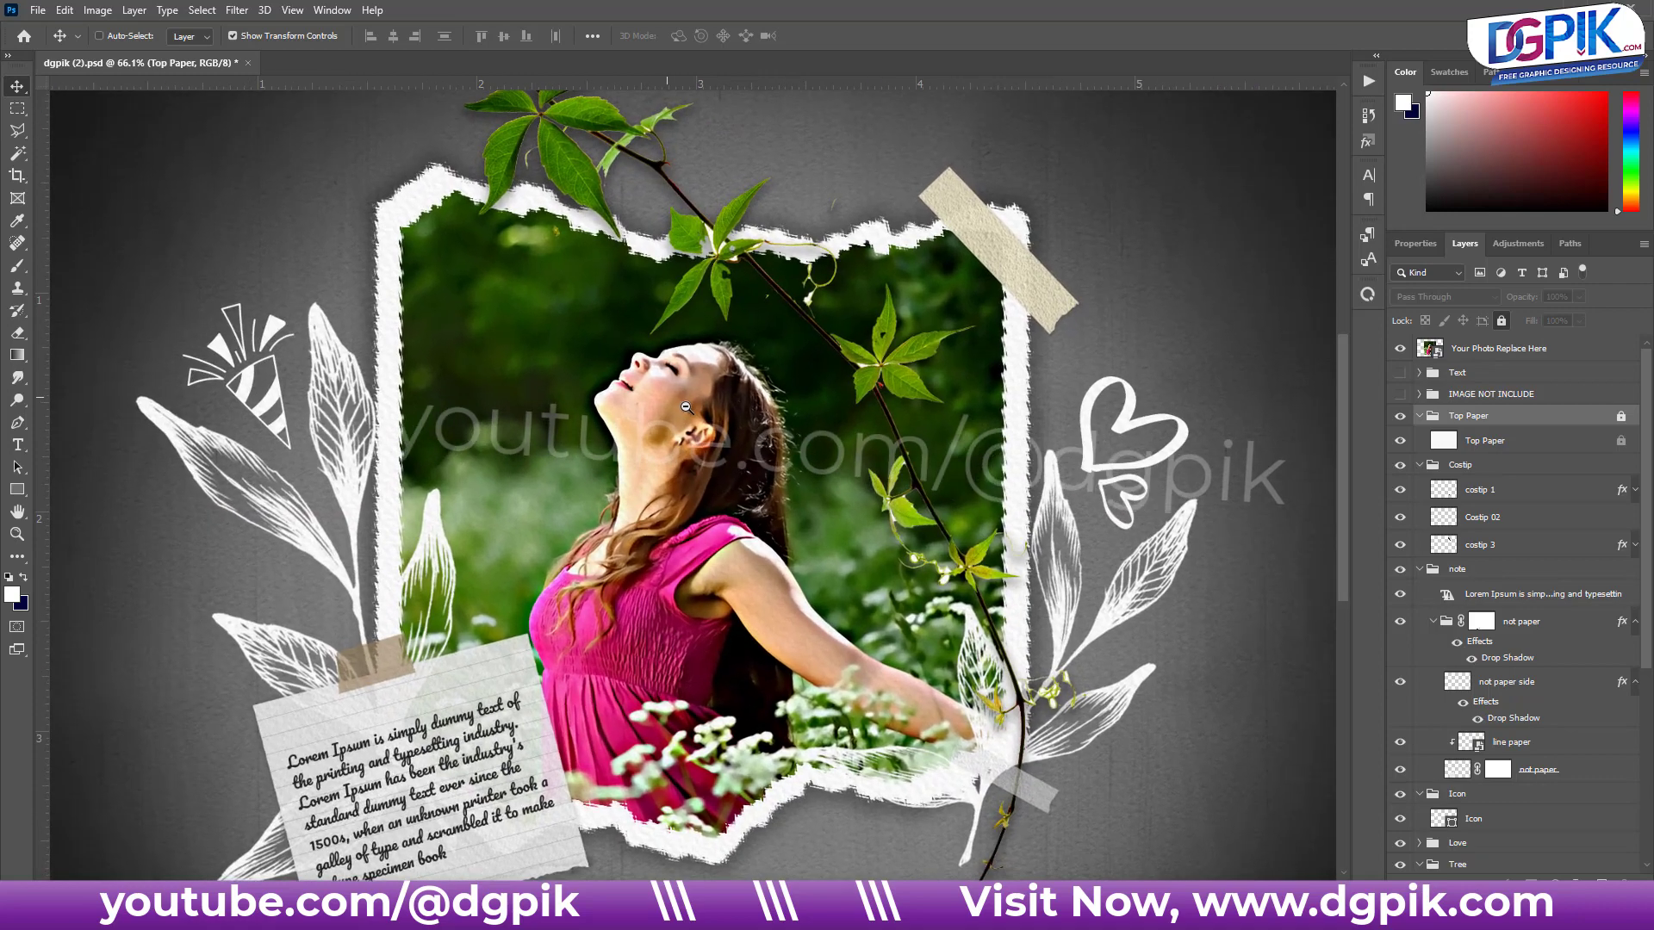
left_click(1419, 570)
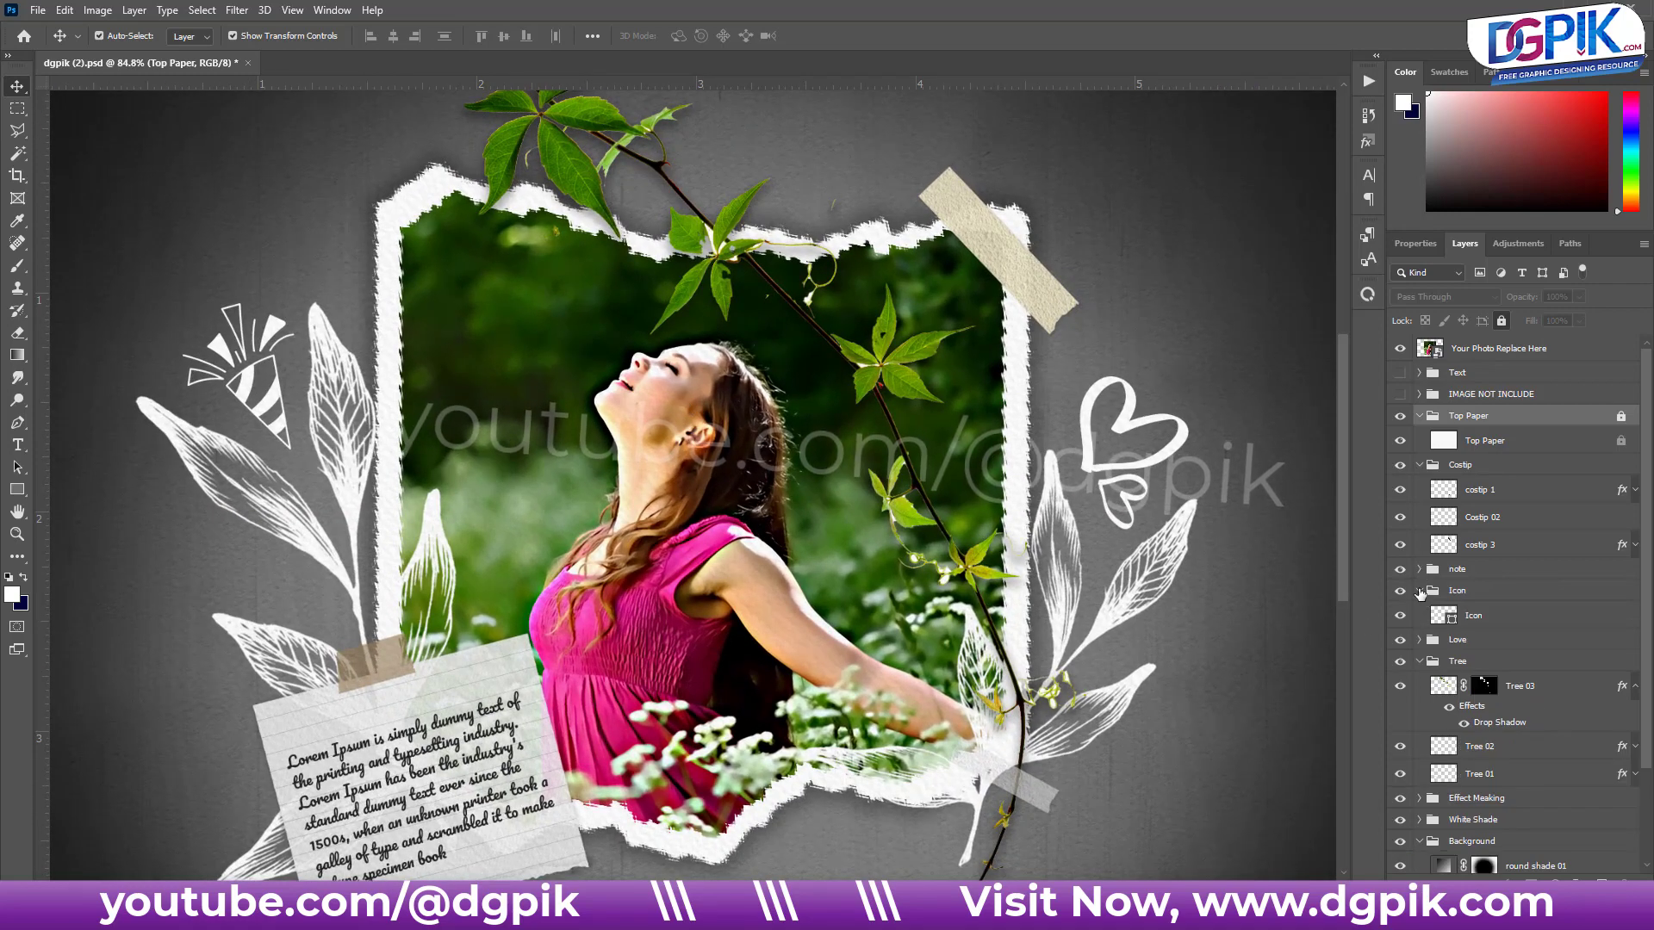
left_click(1420, 634)
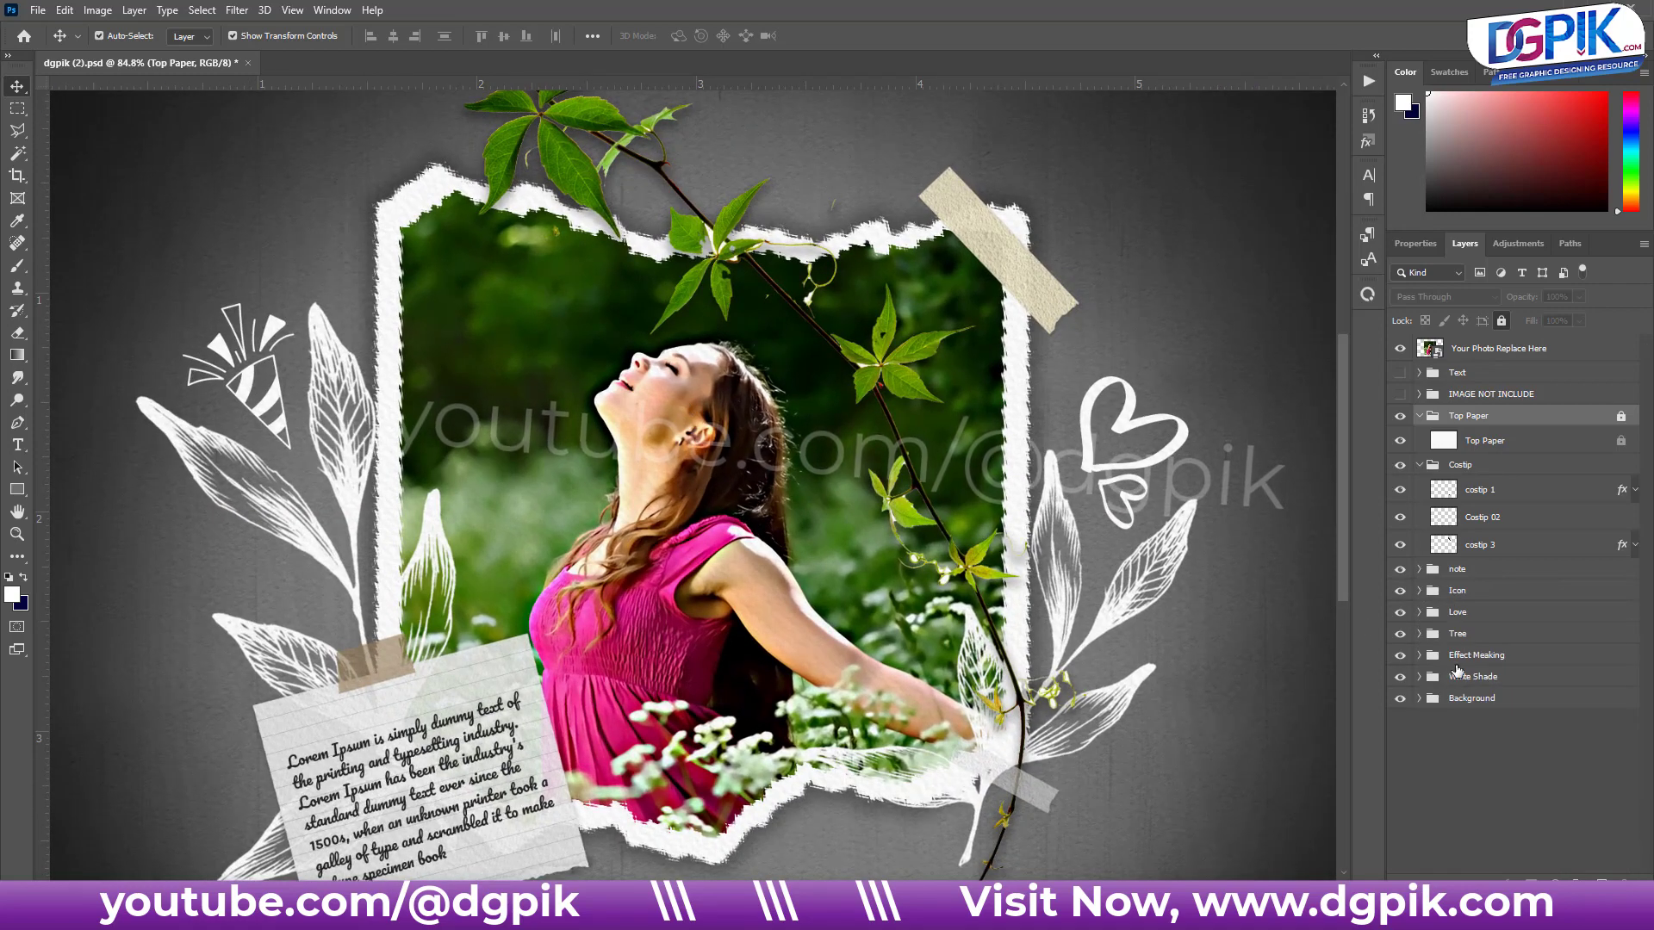
left_click(1422, 655)
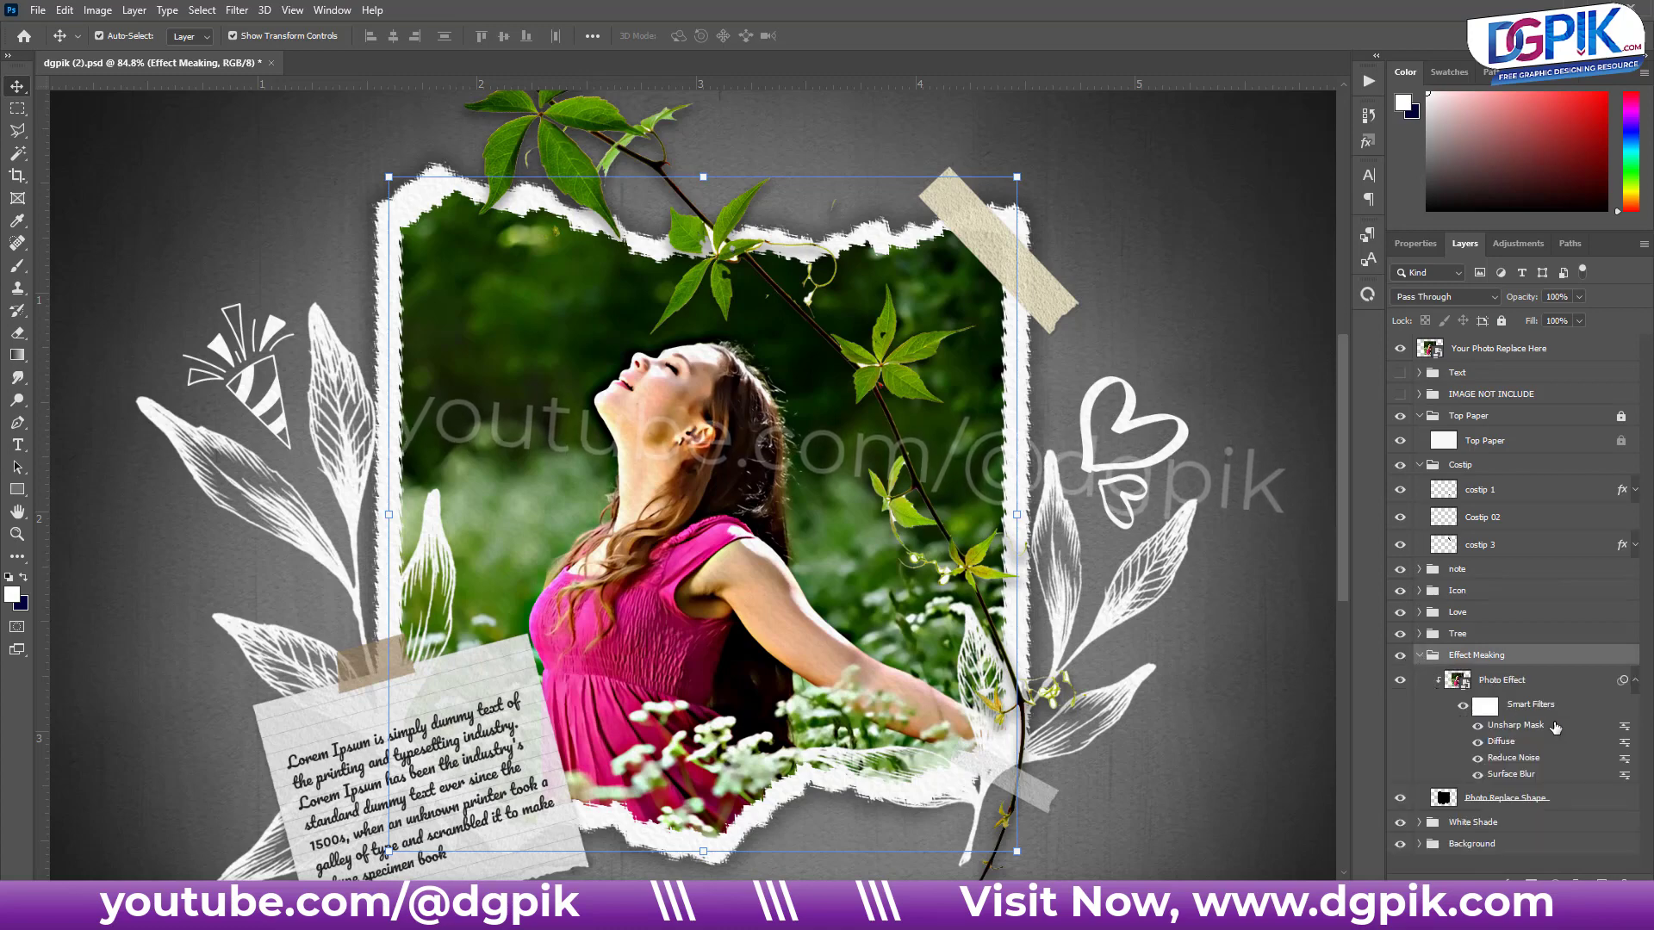
left_click(1465, 708)
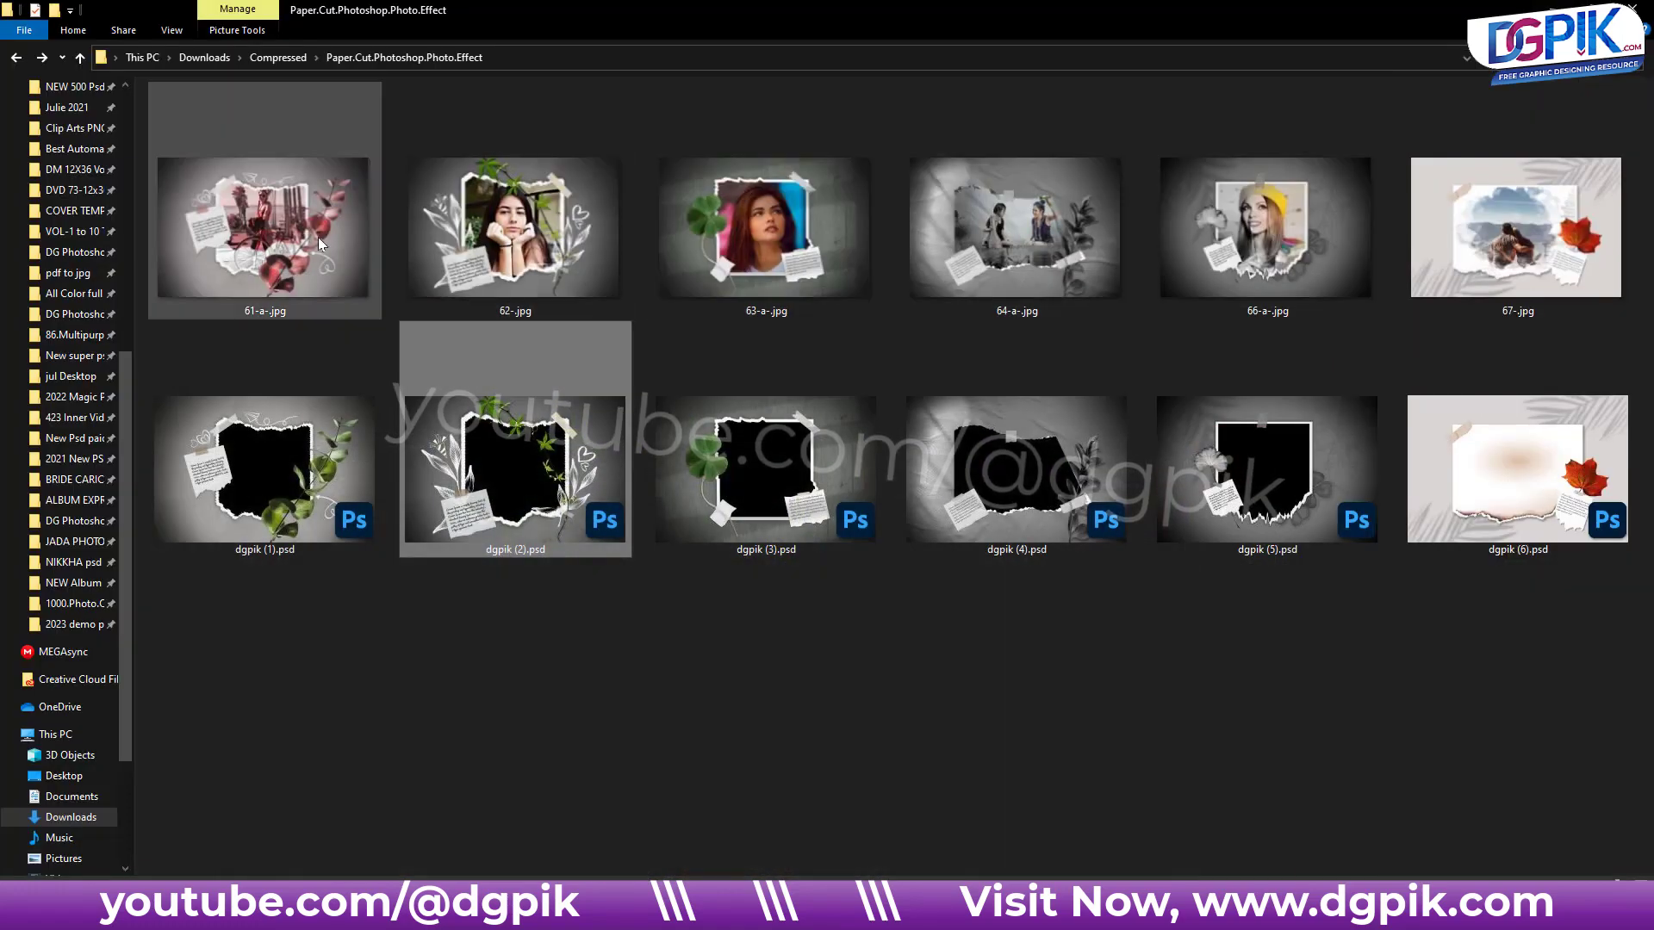
Step: Preview the 61-a-.jpg sample image in Photos and close it
double_click(321, 243)
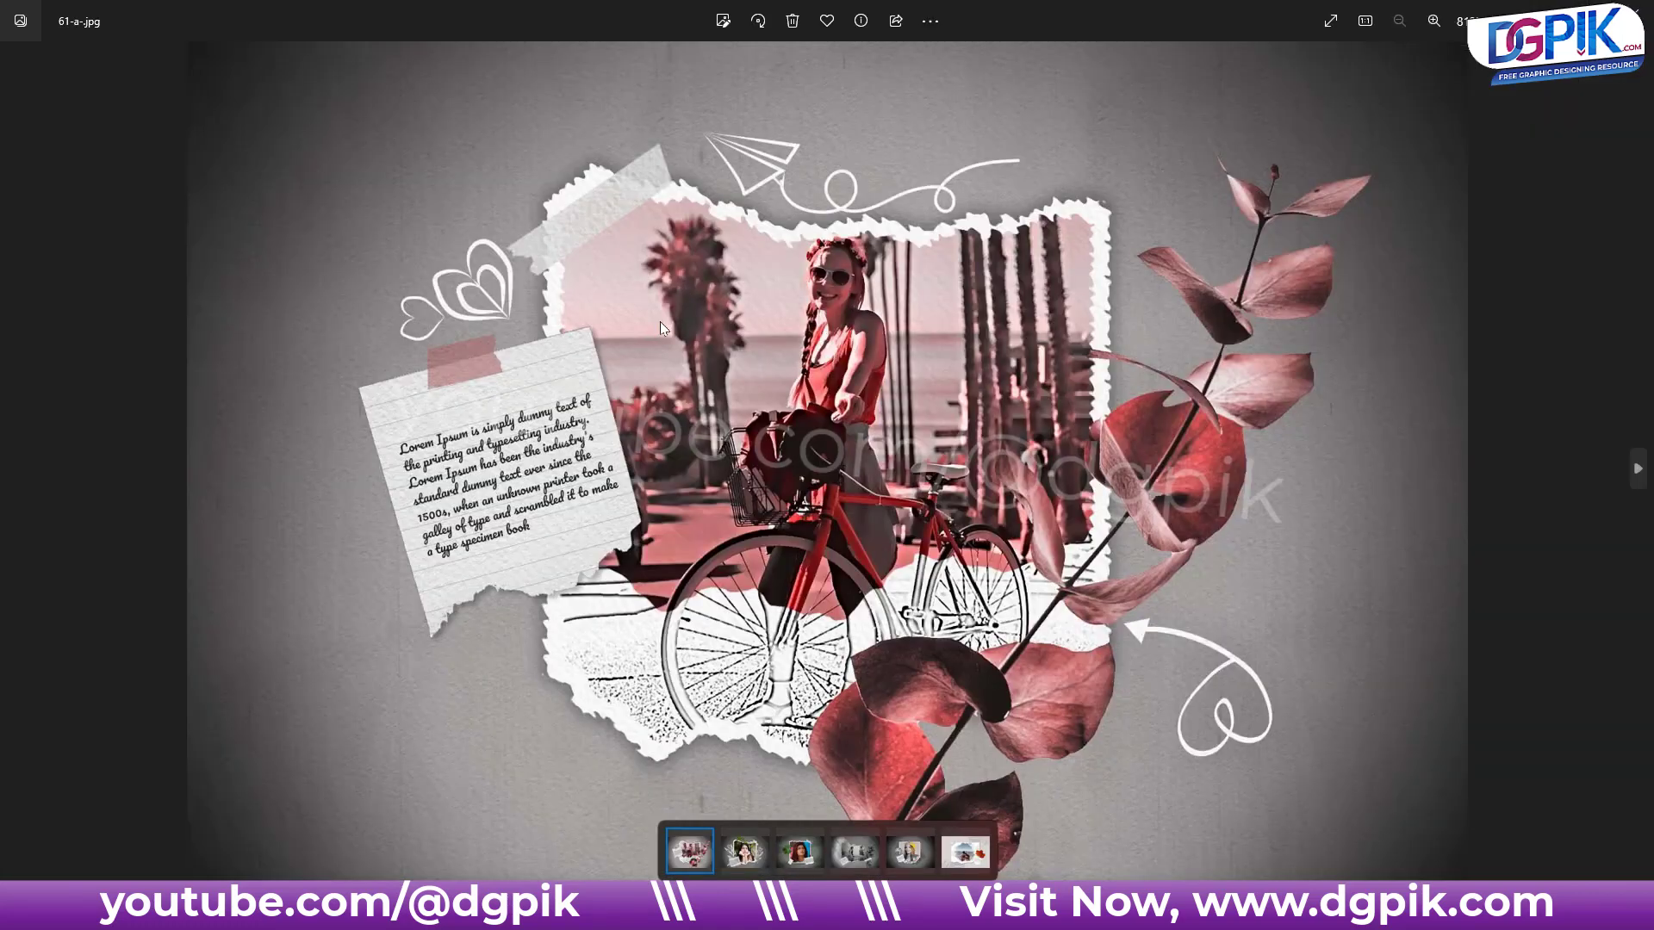
left_click(1633, 11)
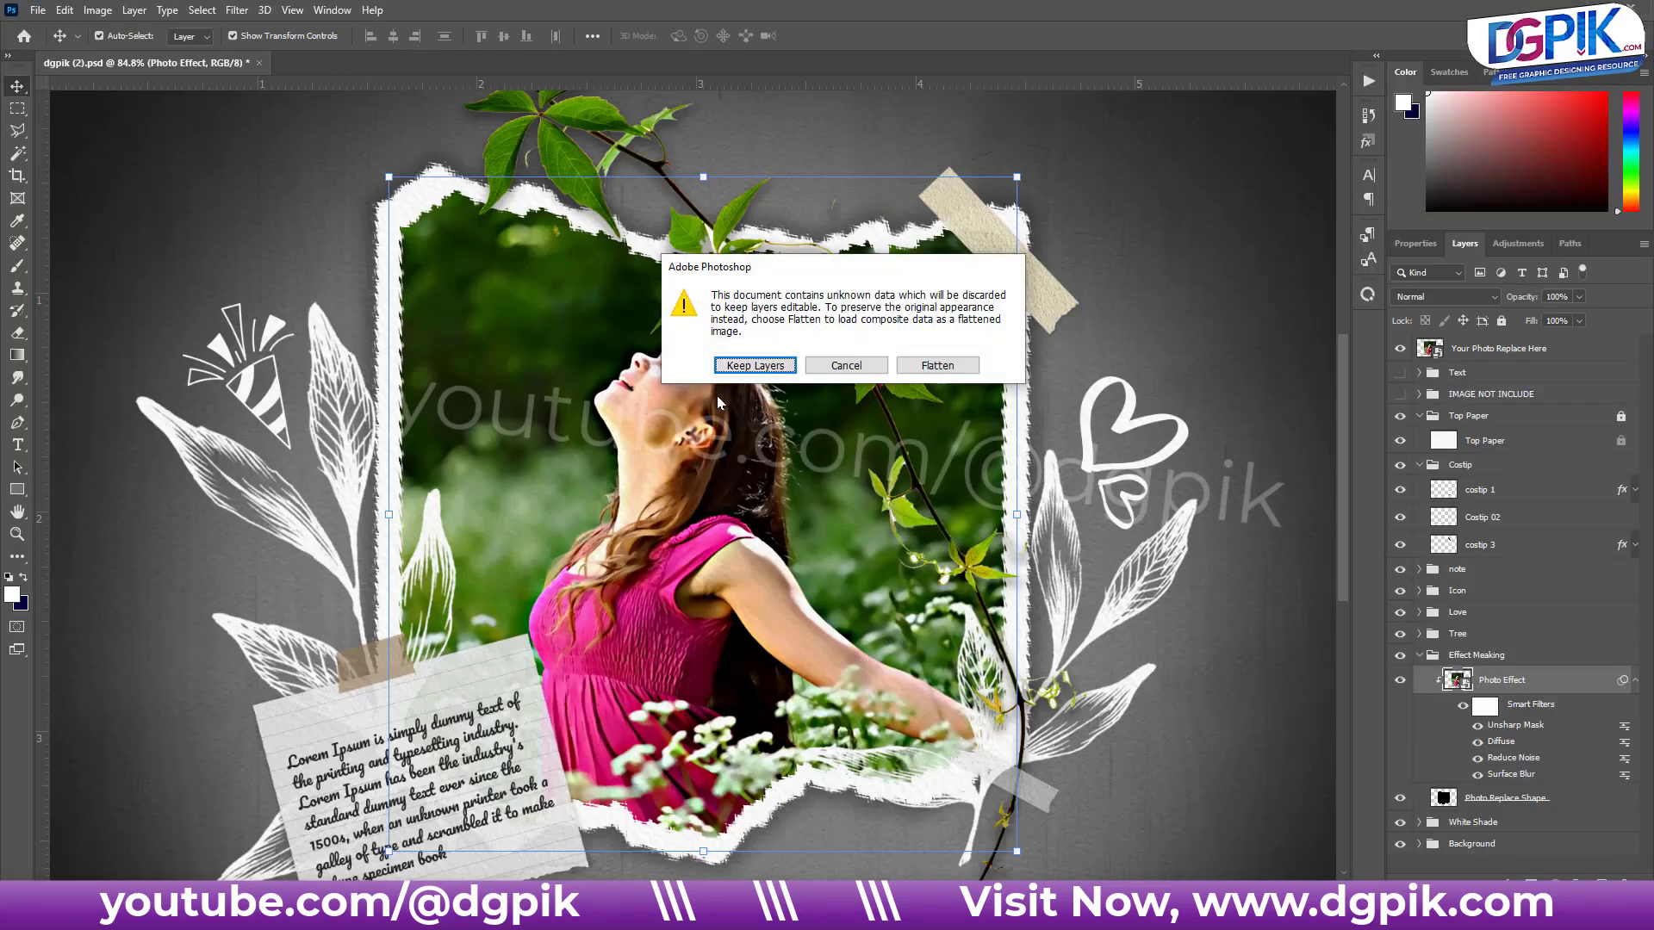
Step: Keep layers in dgpik (1).psd and place the fairy photo linked into the placeholder contents
left_click(754, 366)
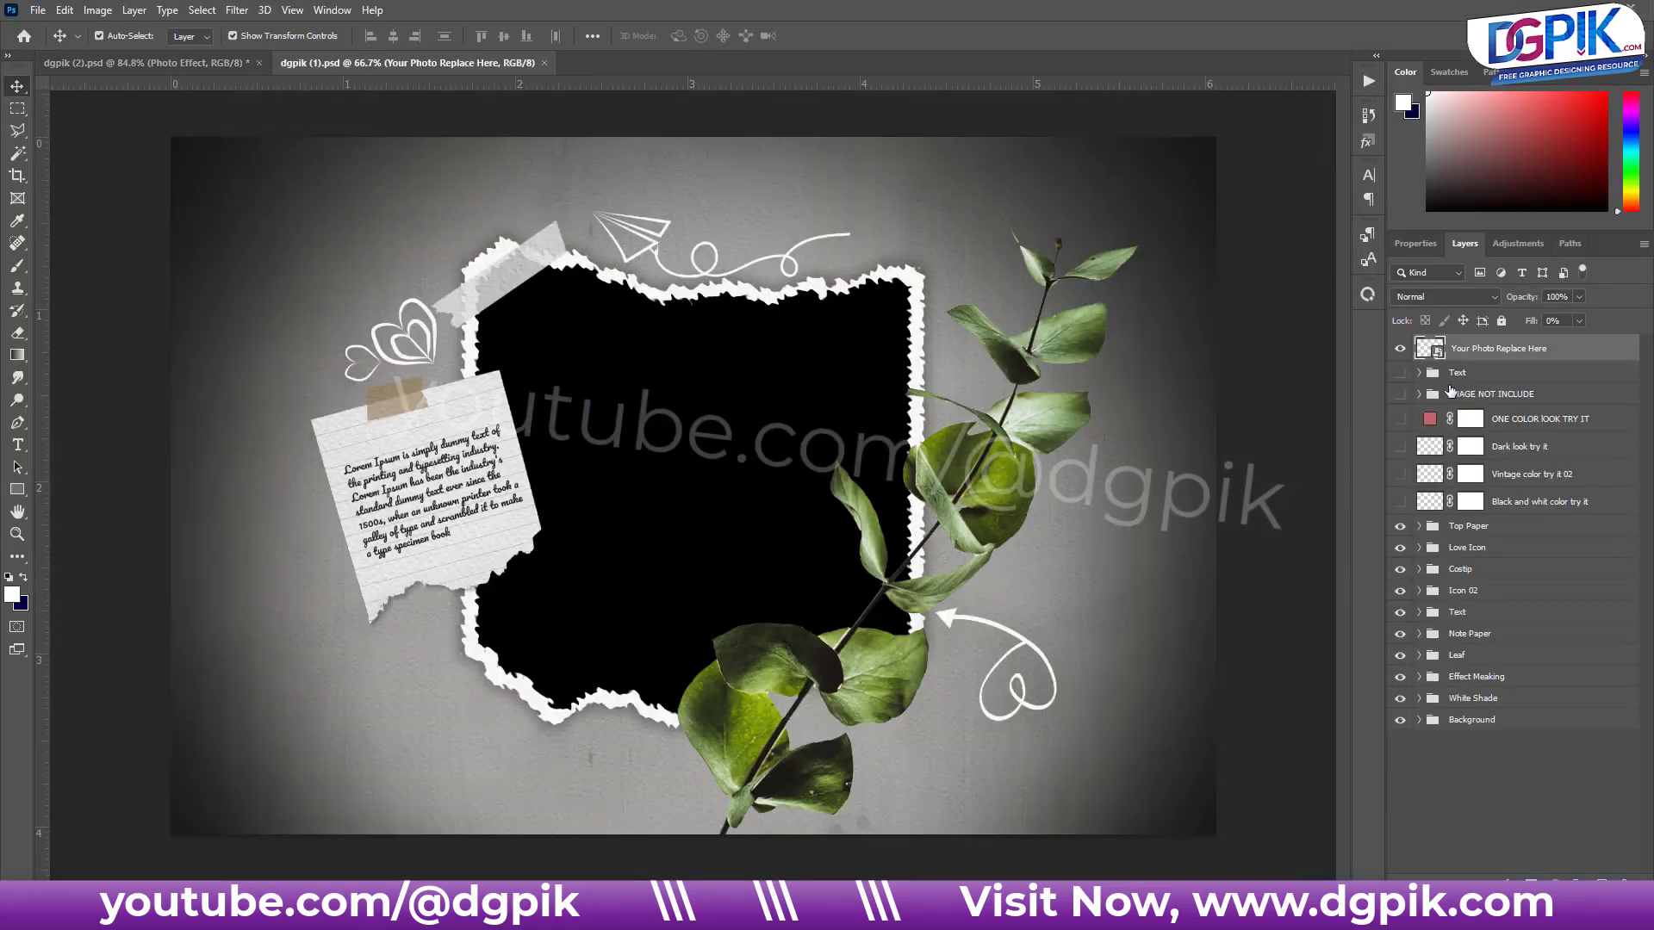
right_click(1574, 355)
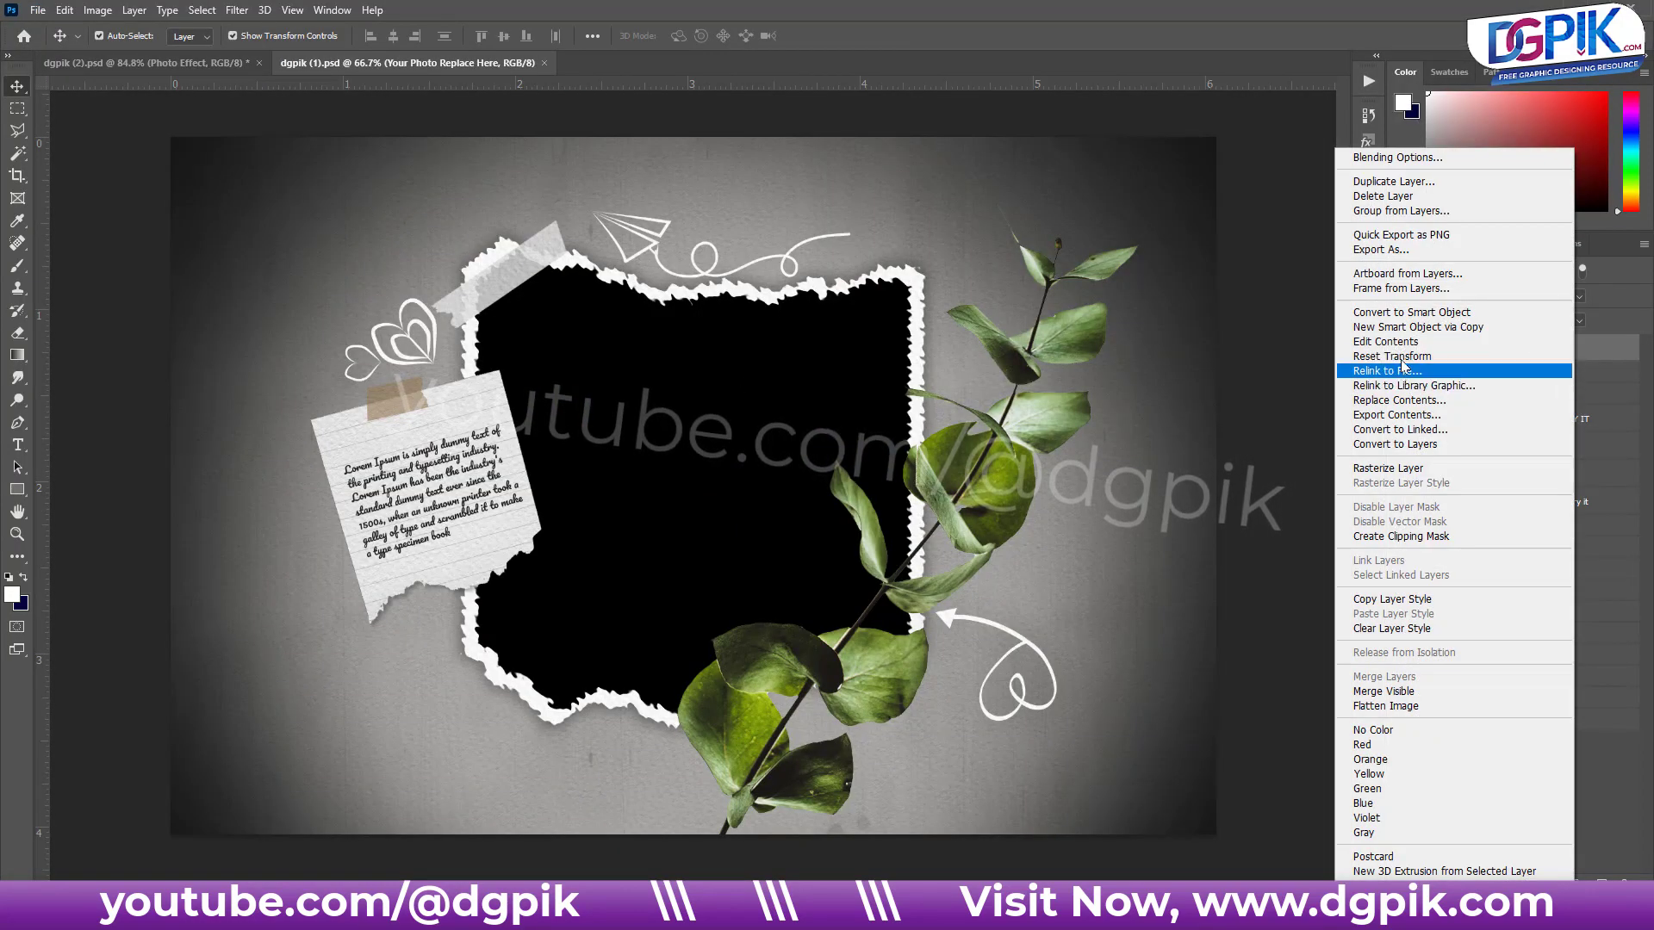
left_click(1455, 346)
left_click(38, 10)
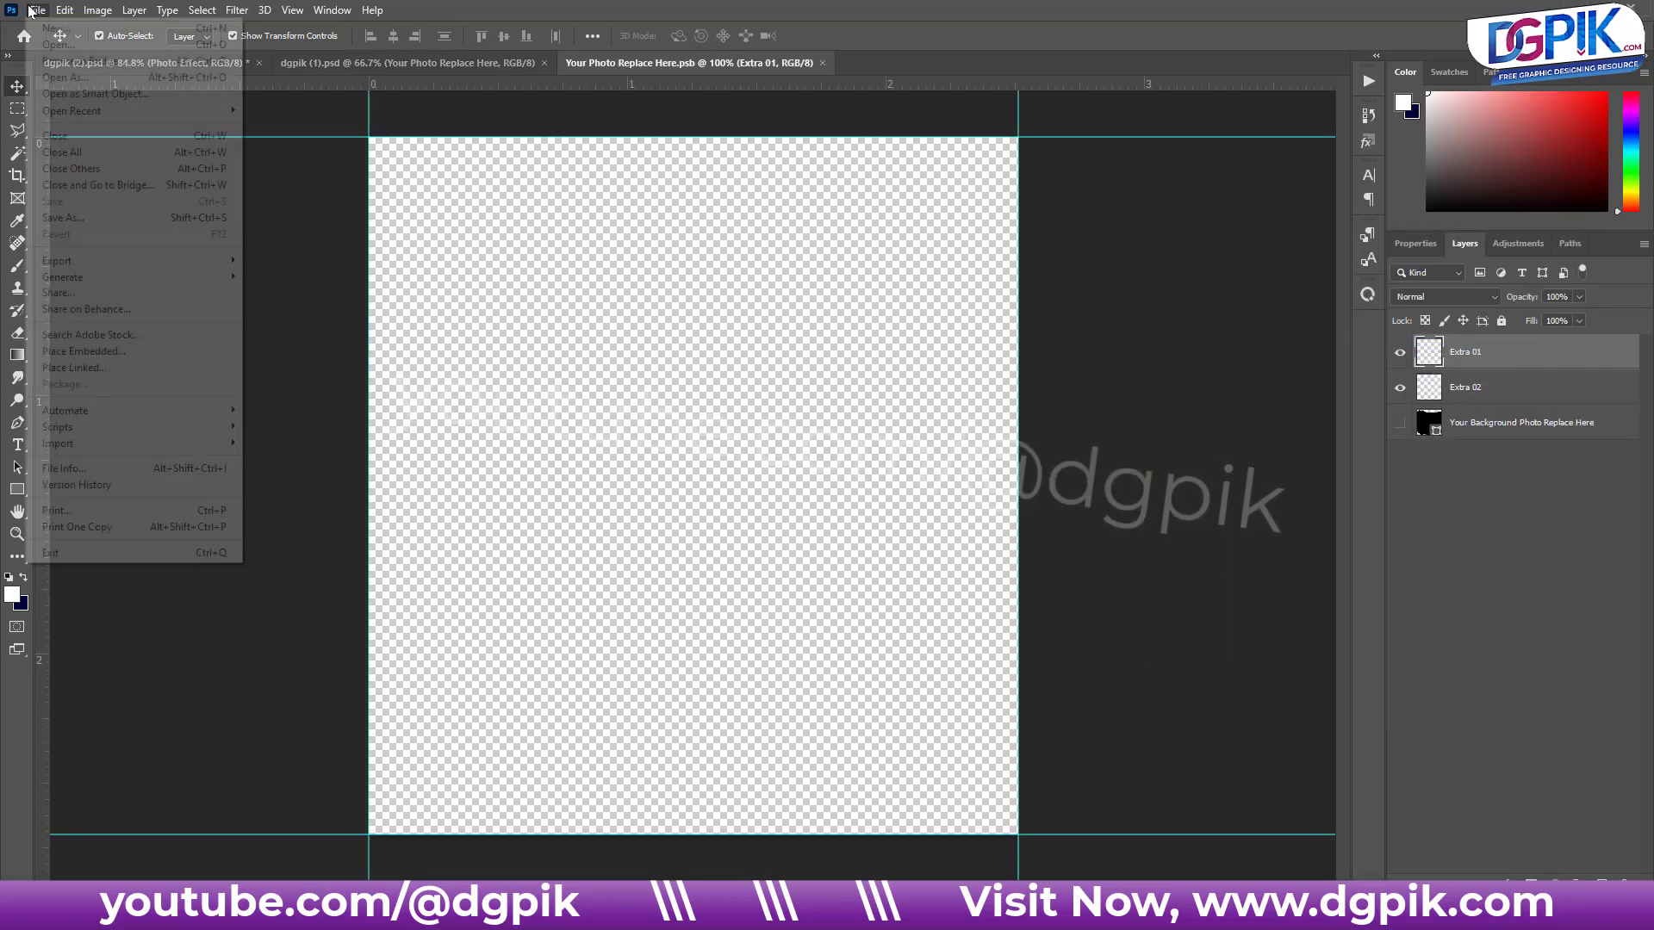
left_click(90, 367)
double_click(697, 325)
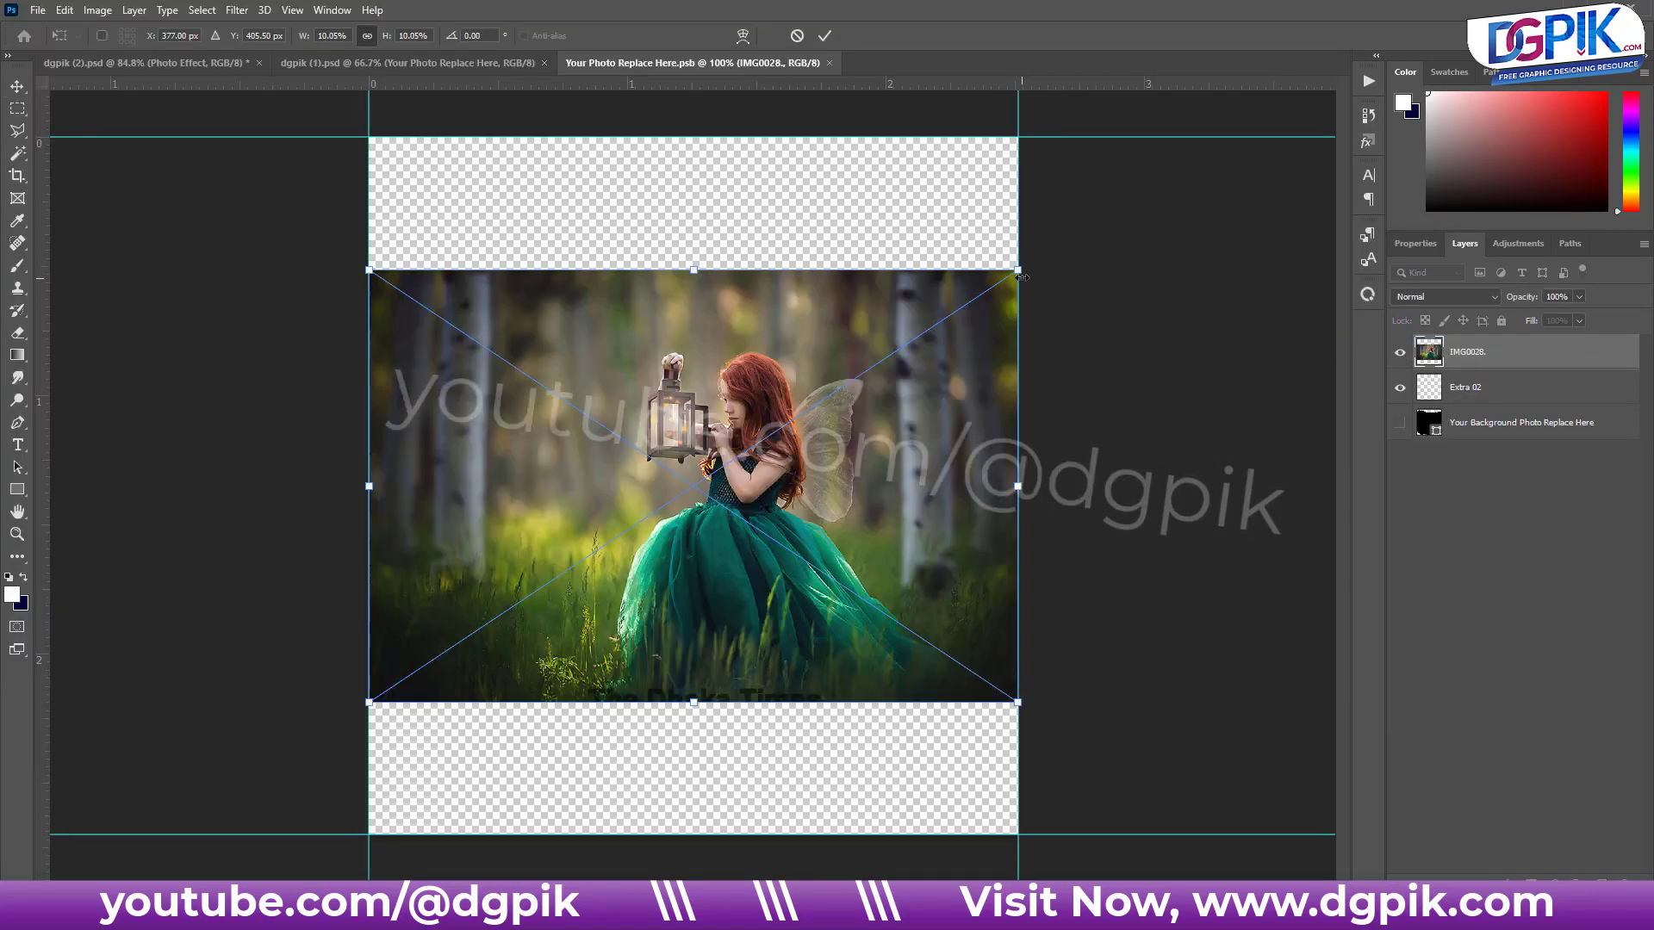
Step: Enlarge the fairy photo to fill the frame, commit, and save the placeholder changes
left_click_drag(1020, 273, 1224, 114)
left_click_drag(952, 377, 934, 384)
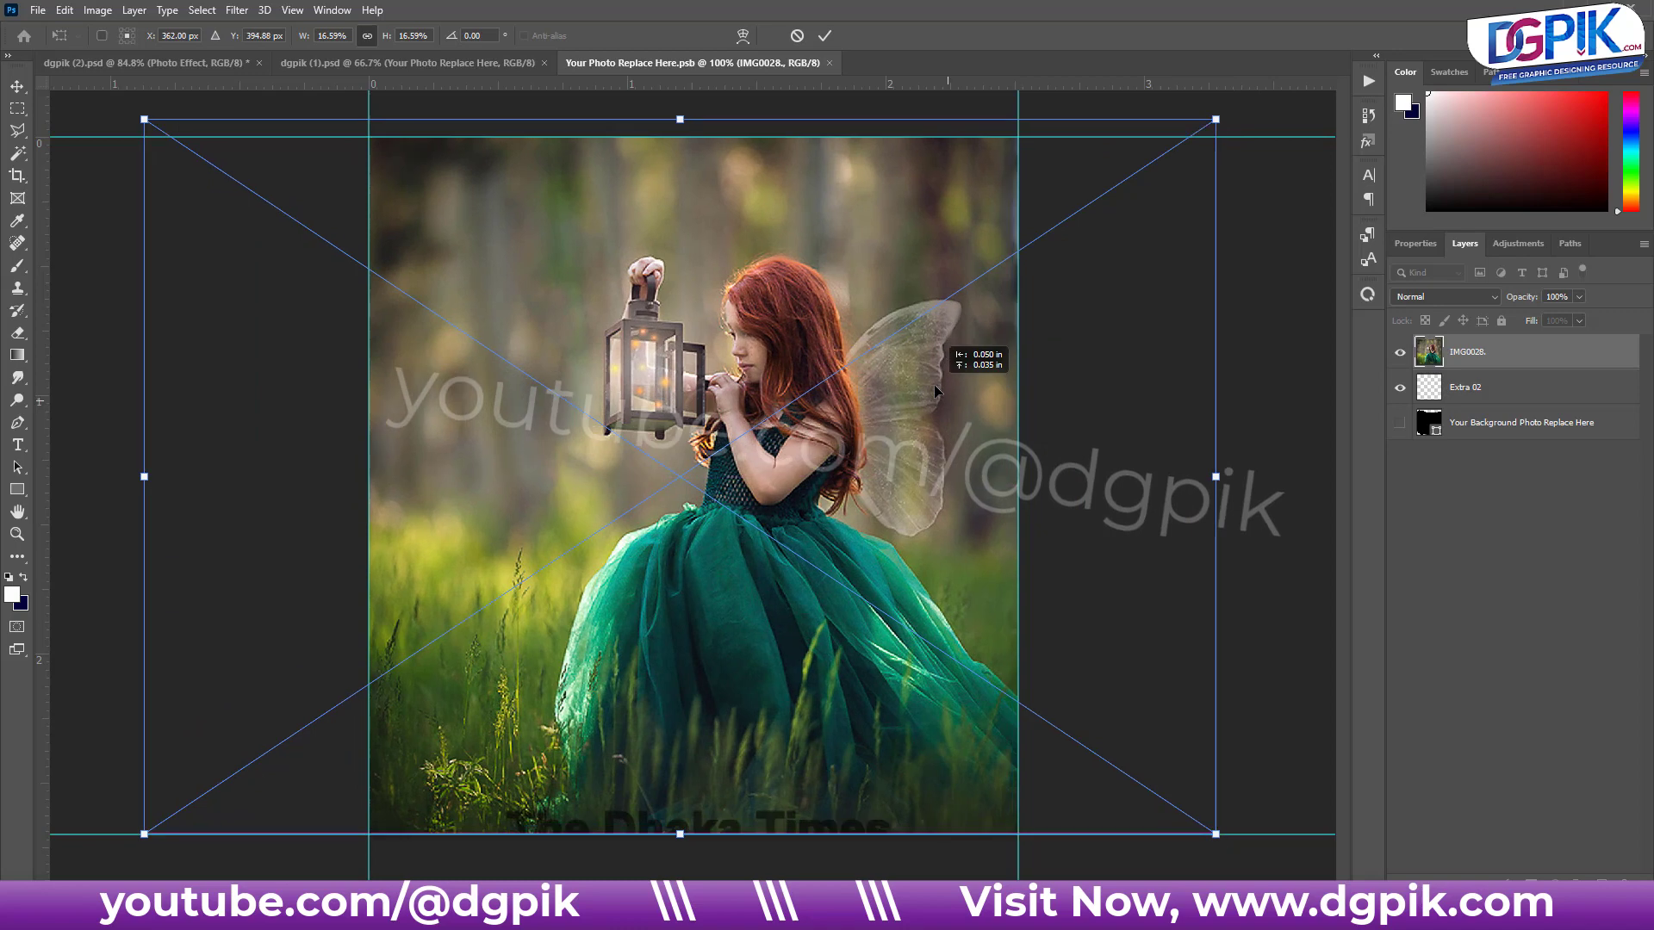
left_click(824, 35)
left_click(836, 63)
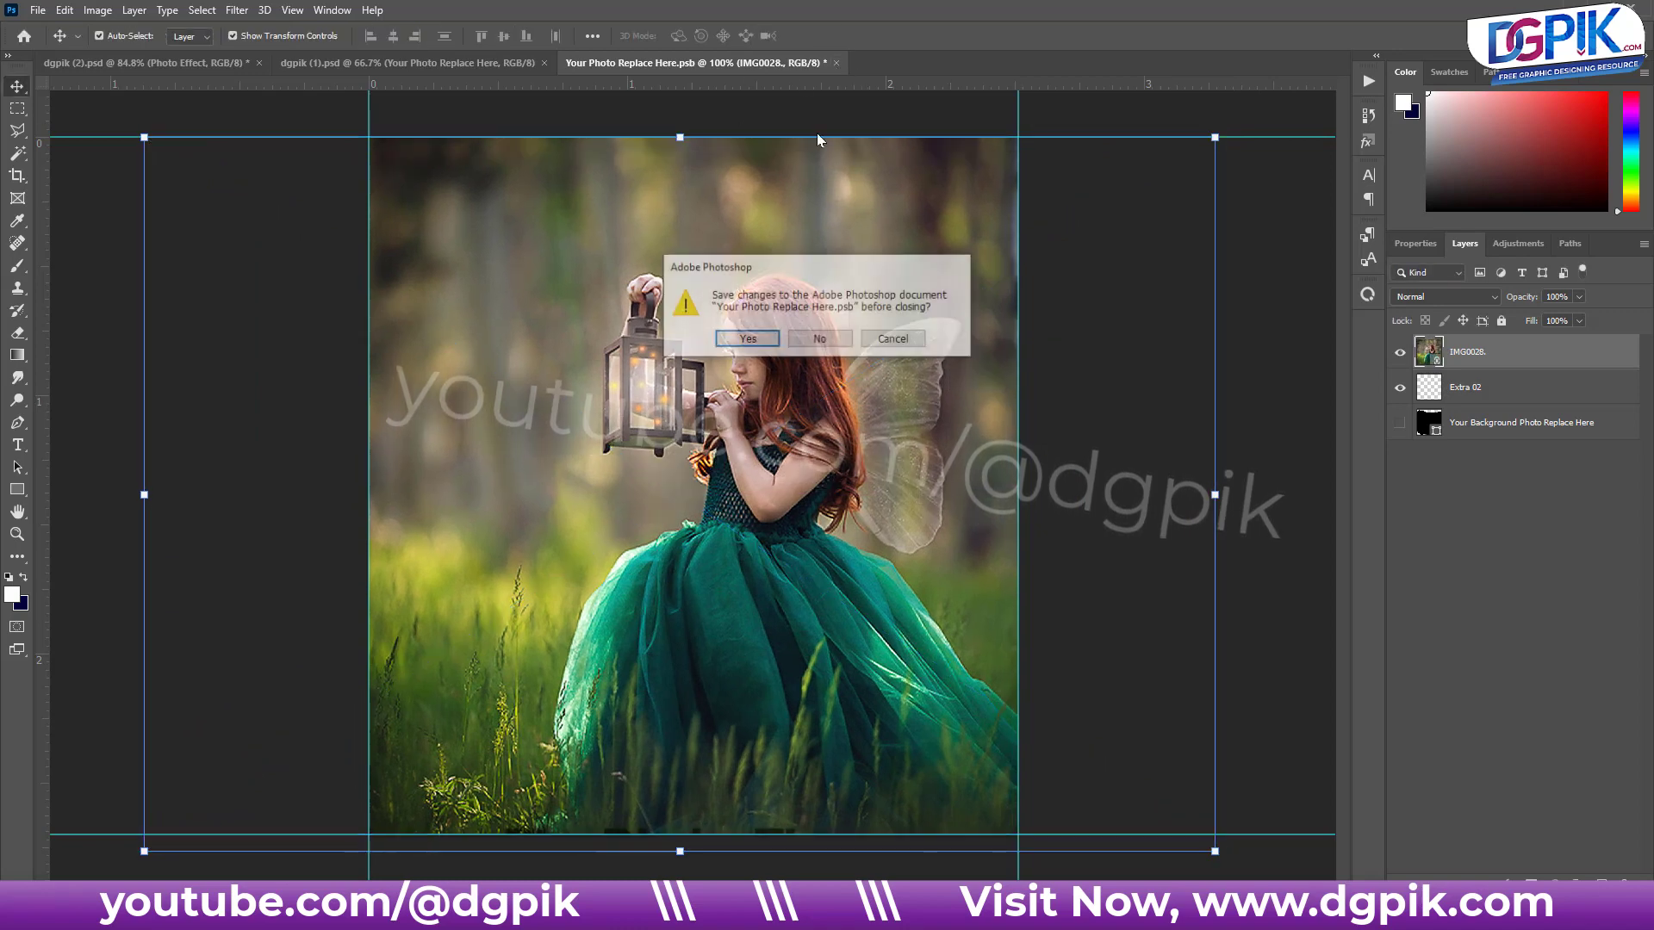
left_click(734, 337)
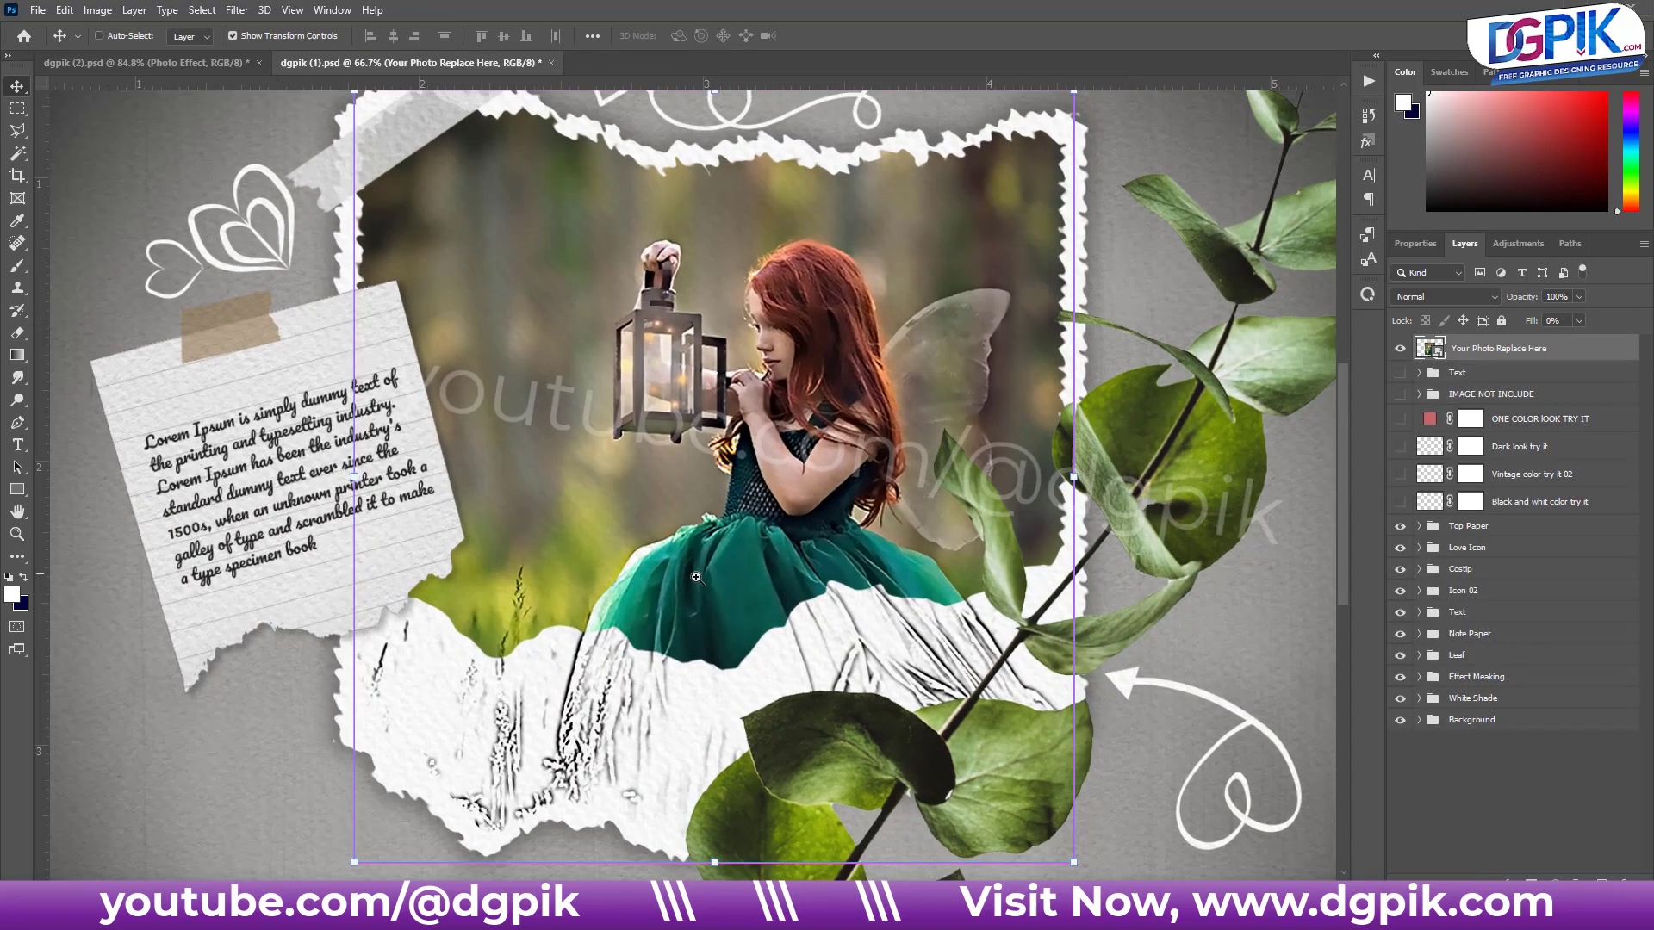
mouse_move(701, 541)
left_mouse_down()
mouse_move(669, 584)
mouse_move(690, 624)
left_mouse_up()
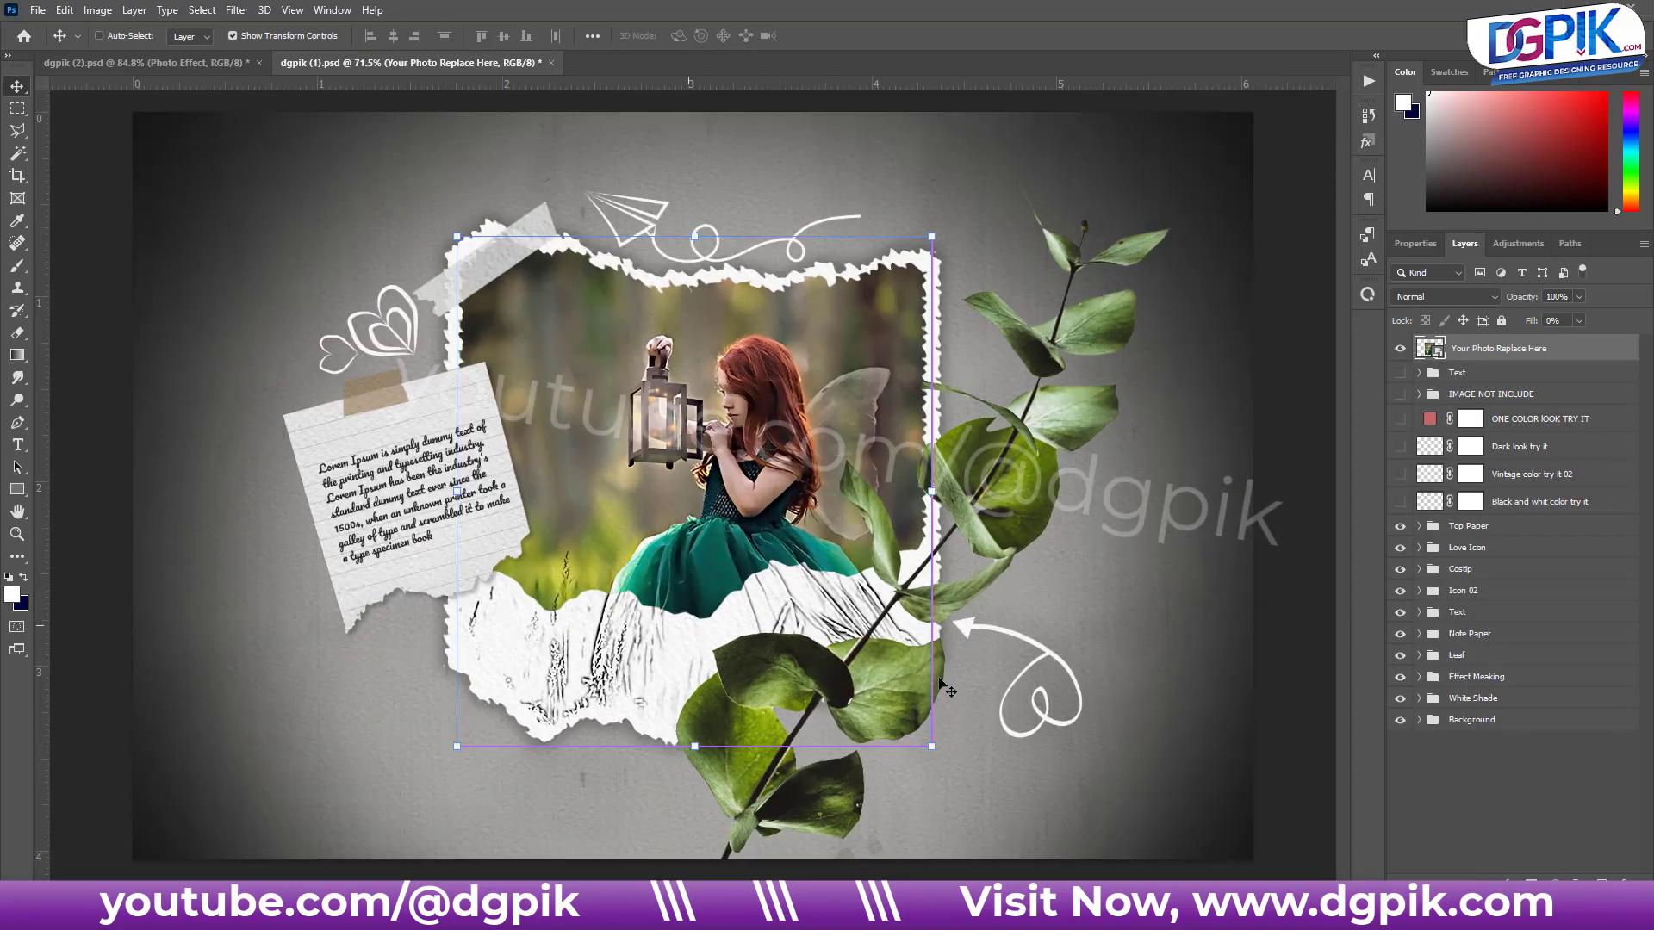
left_click(1400, 677)
left_click(1419, 677)
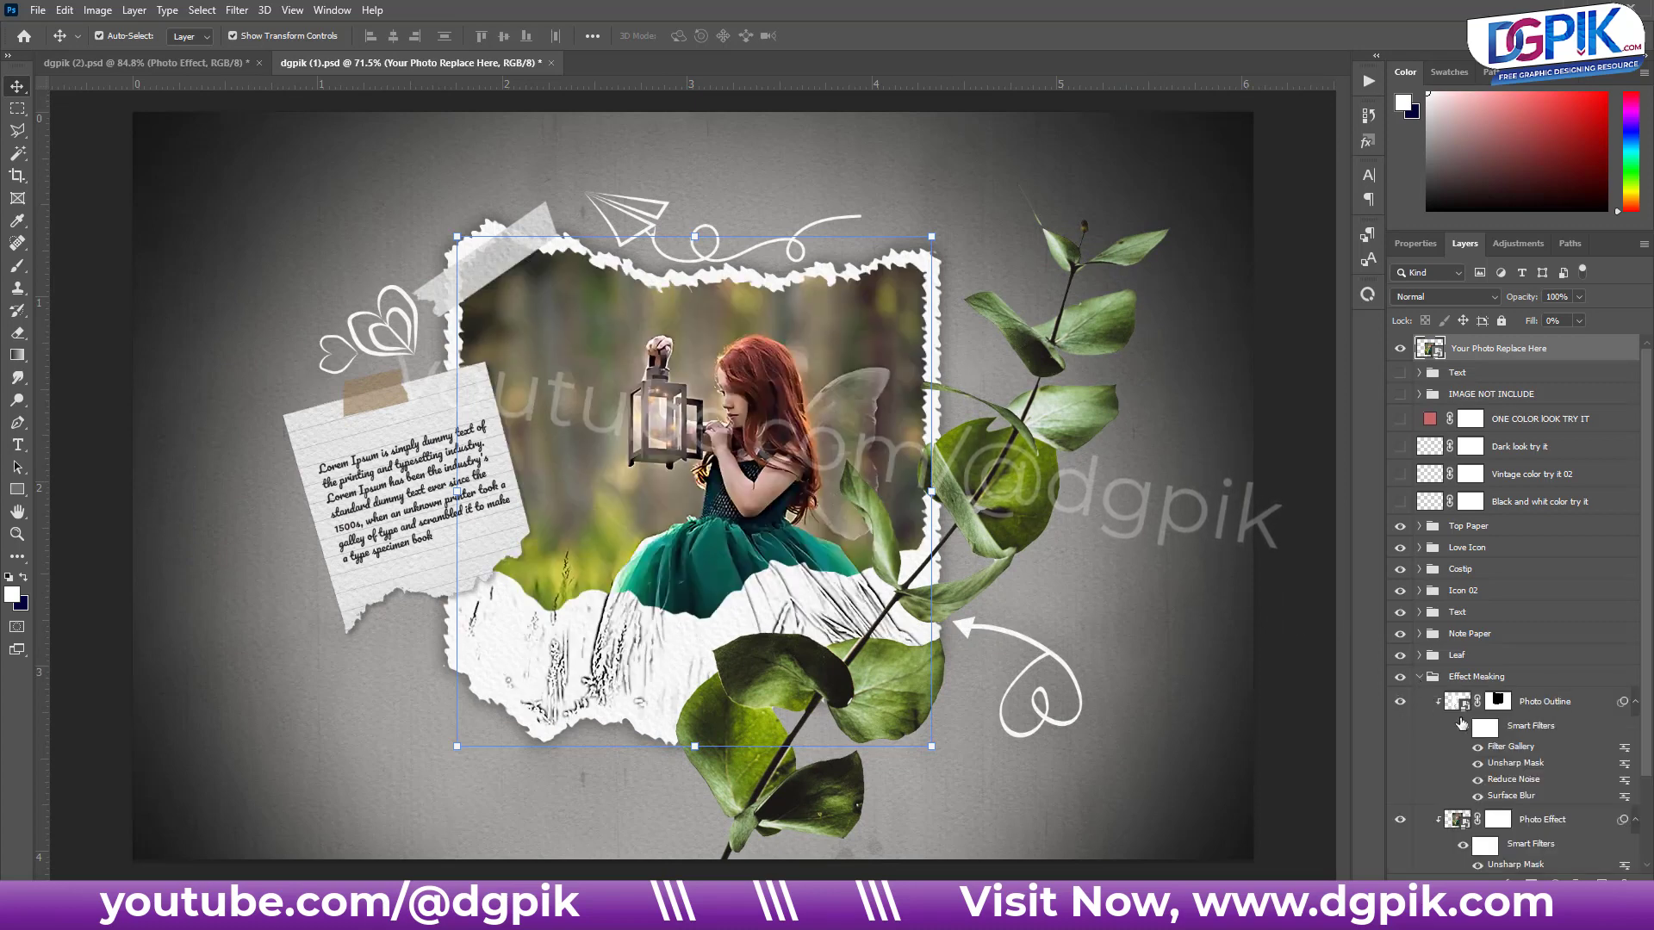
scroll(1516, 681, "down", 1)
scroll(1516, 681, "down", 1)
scroll(1518, 678, "down", 1)
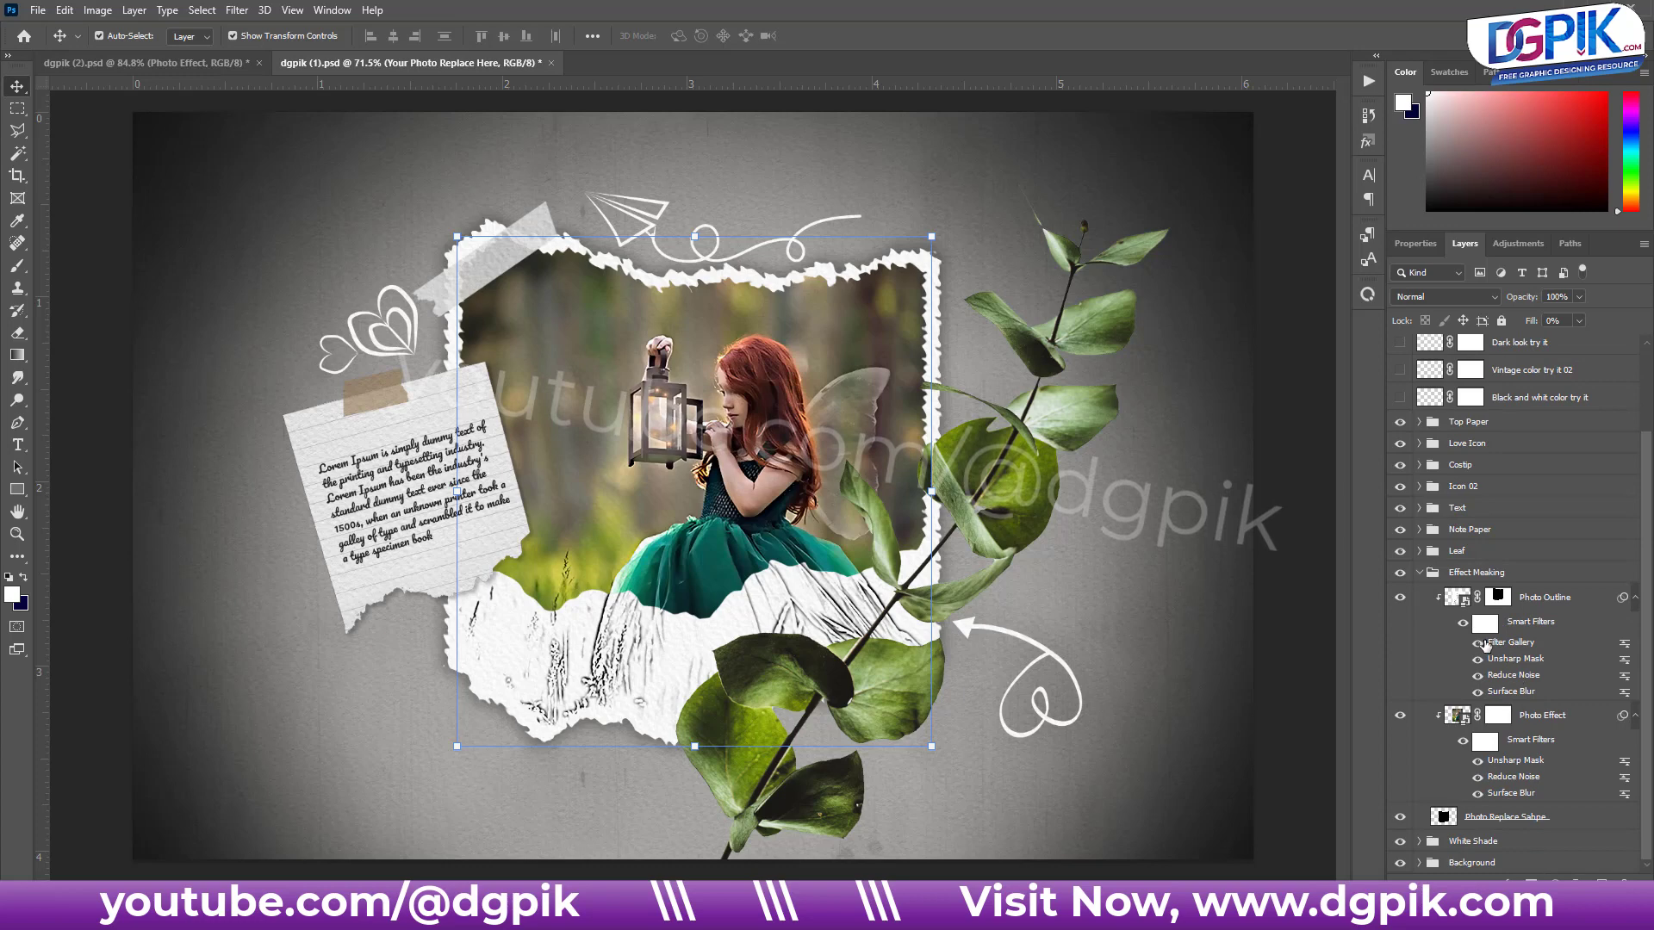
left_click(1504, 644)
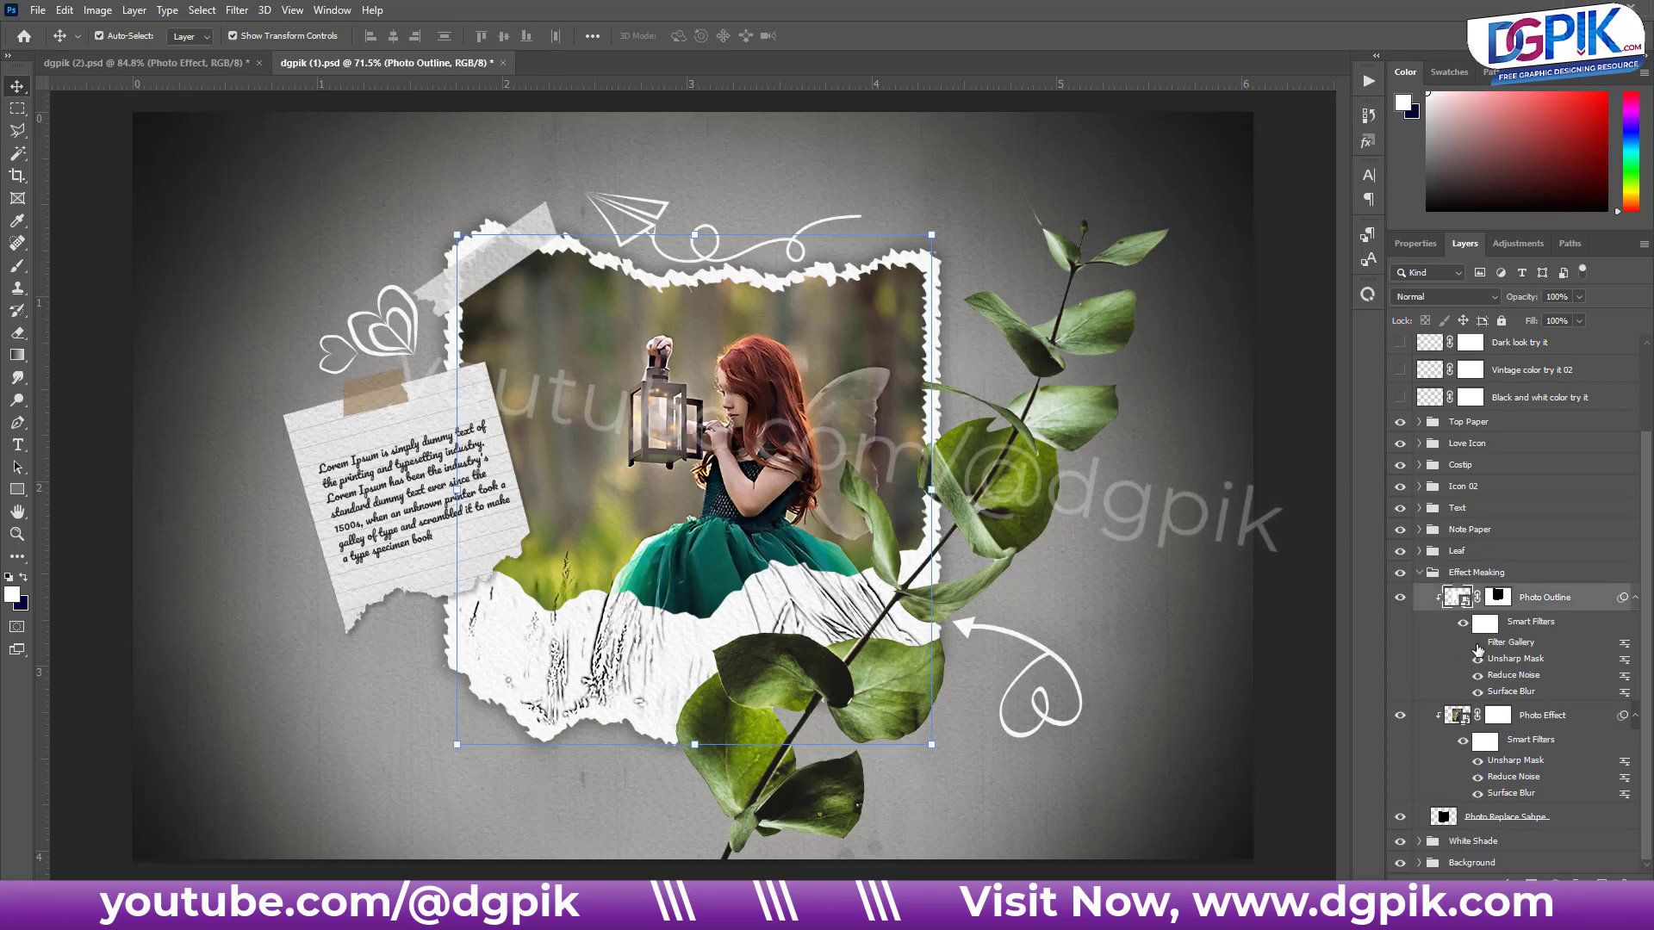
left_click(1478, 644)
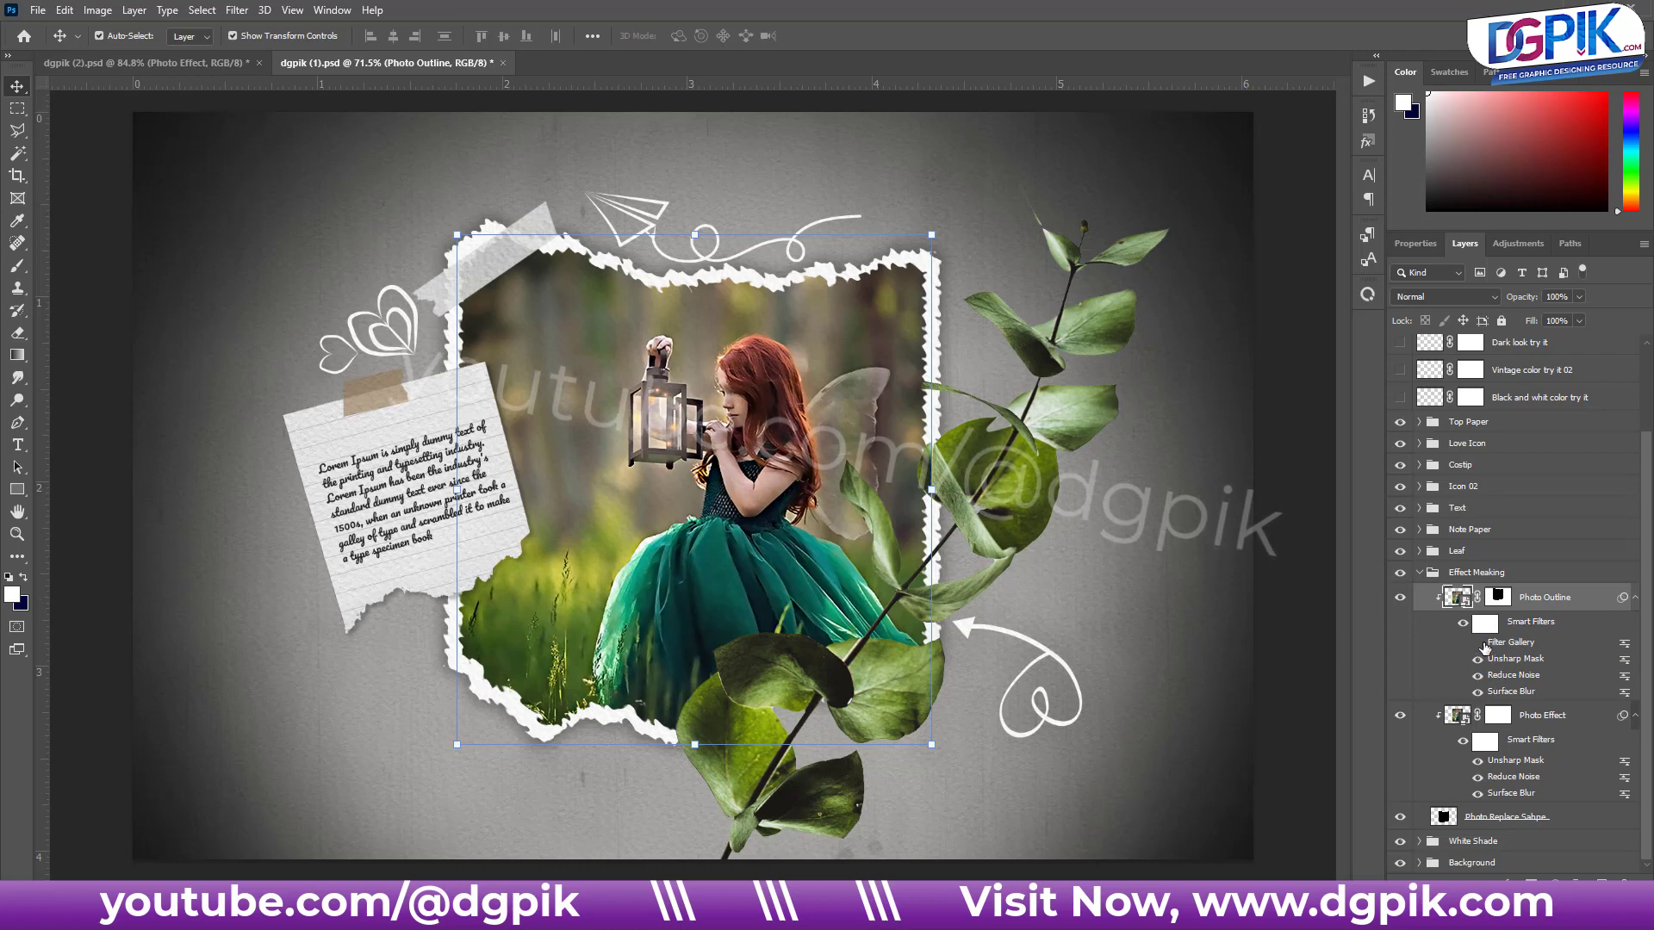
left_click(1477, 645)
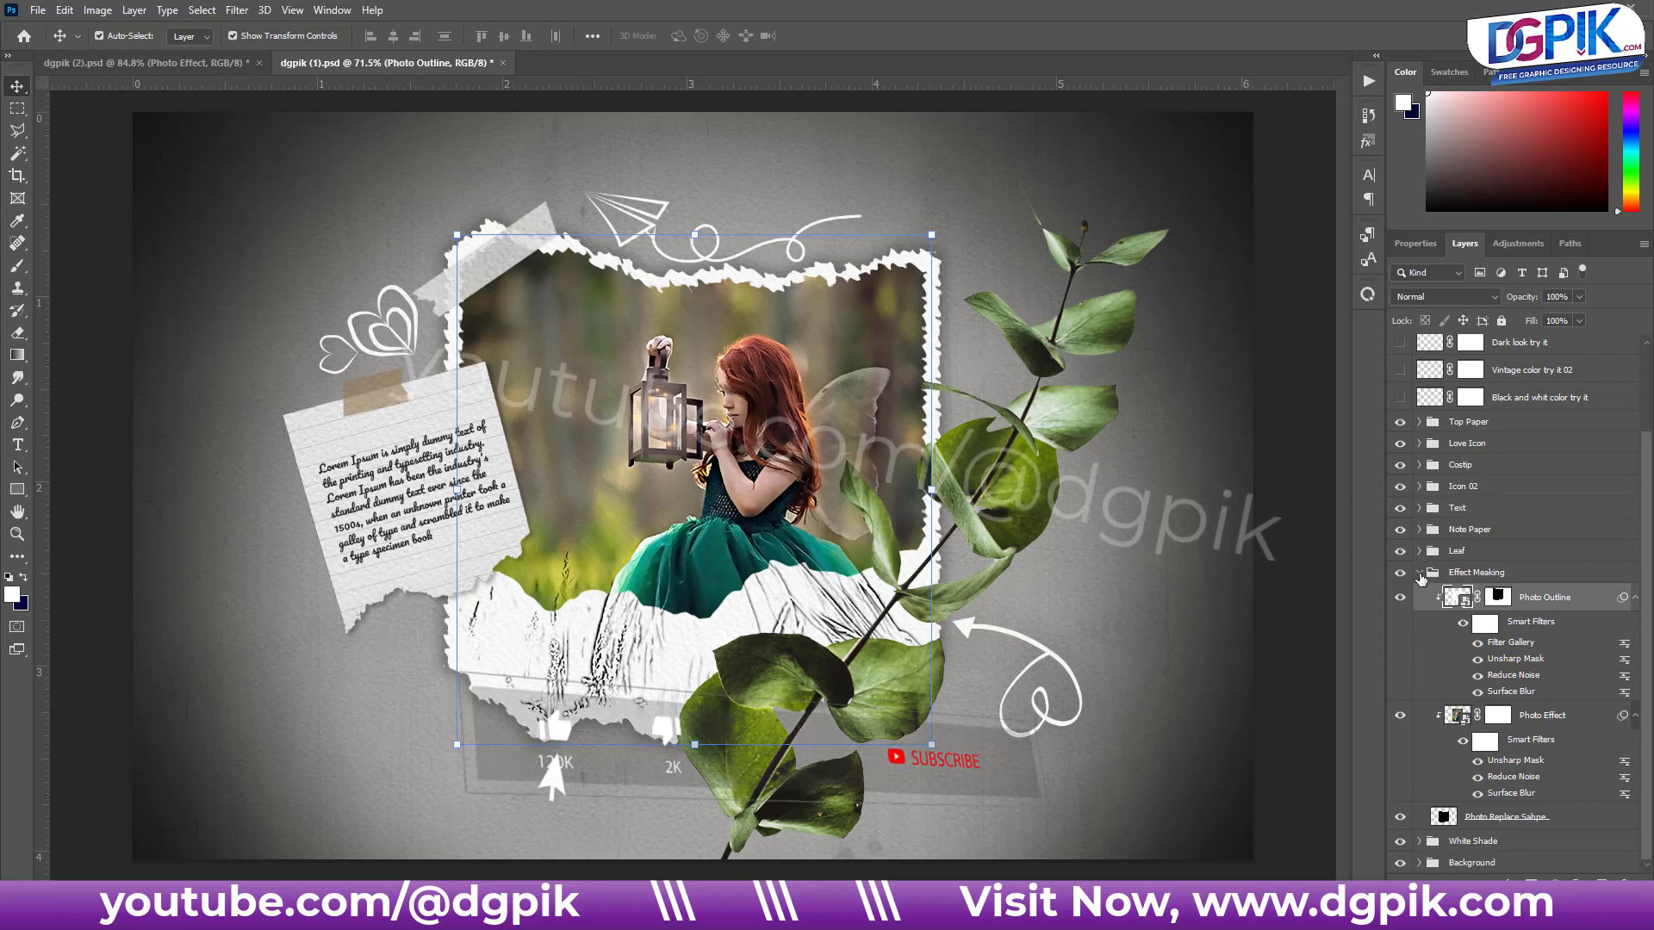
left_click(1420, 575)
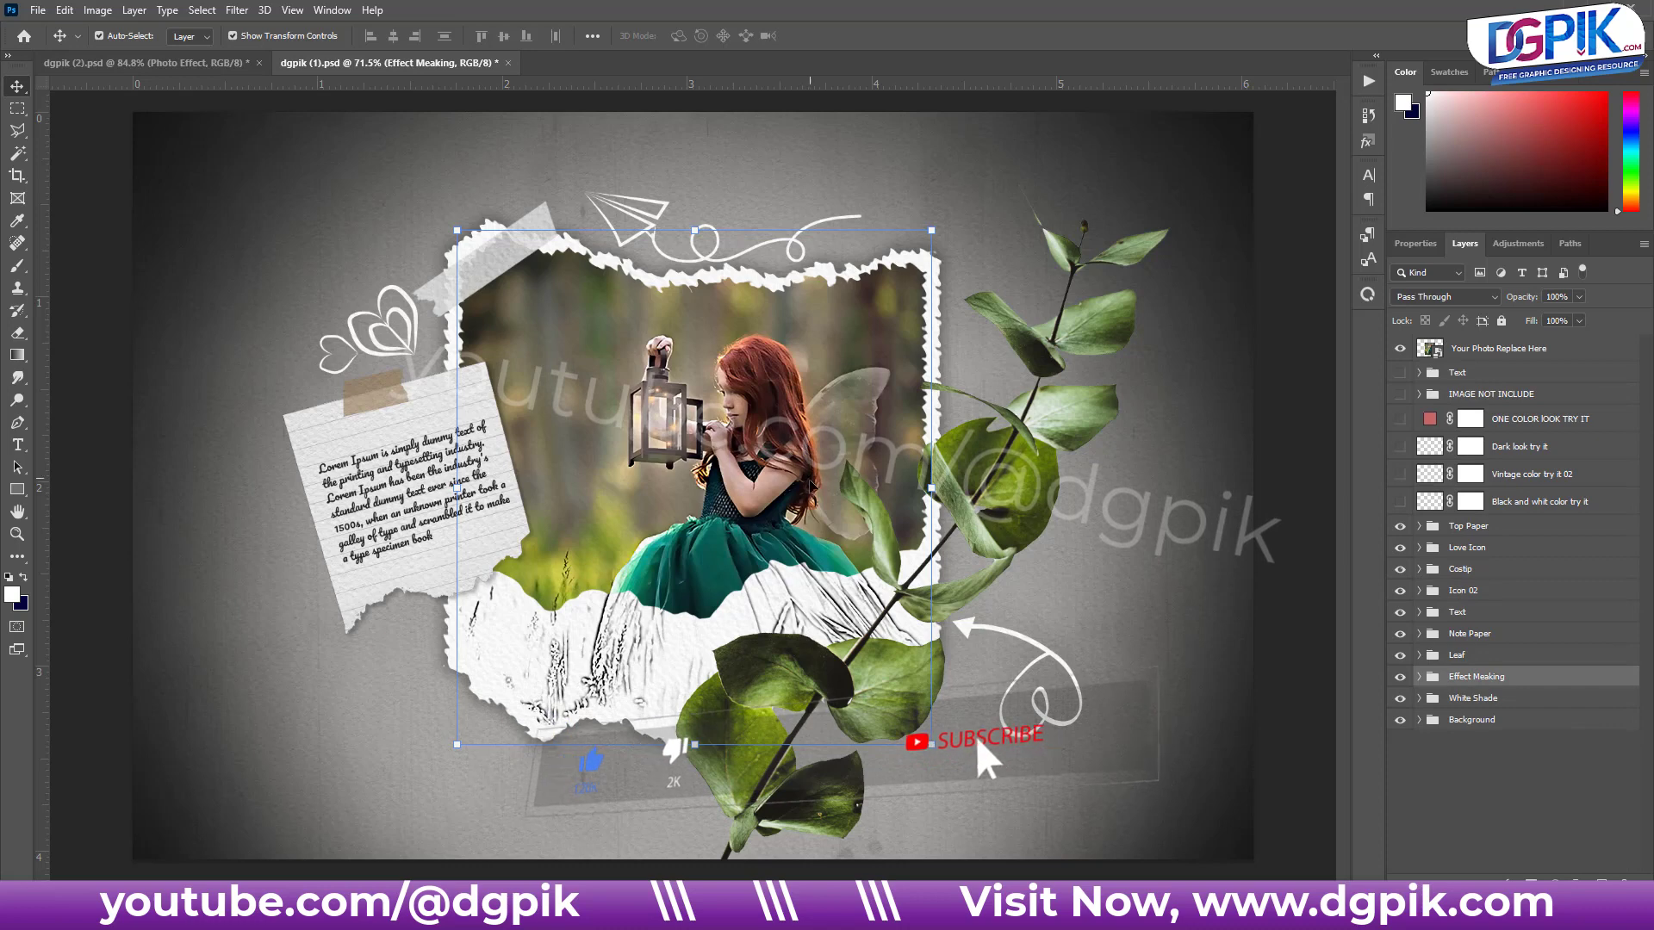
Step: Show the ONE COLOR LOOK TRY IT layer and set its fill to hue 305 (#c766bf)
left_click(1430, 420)
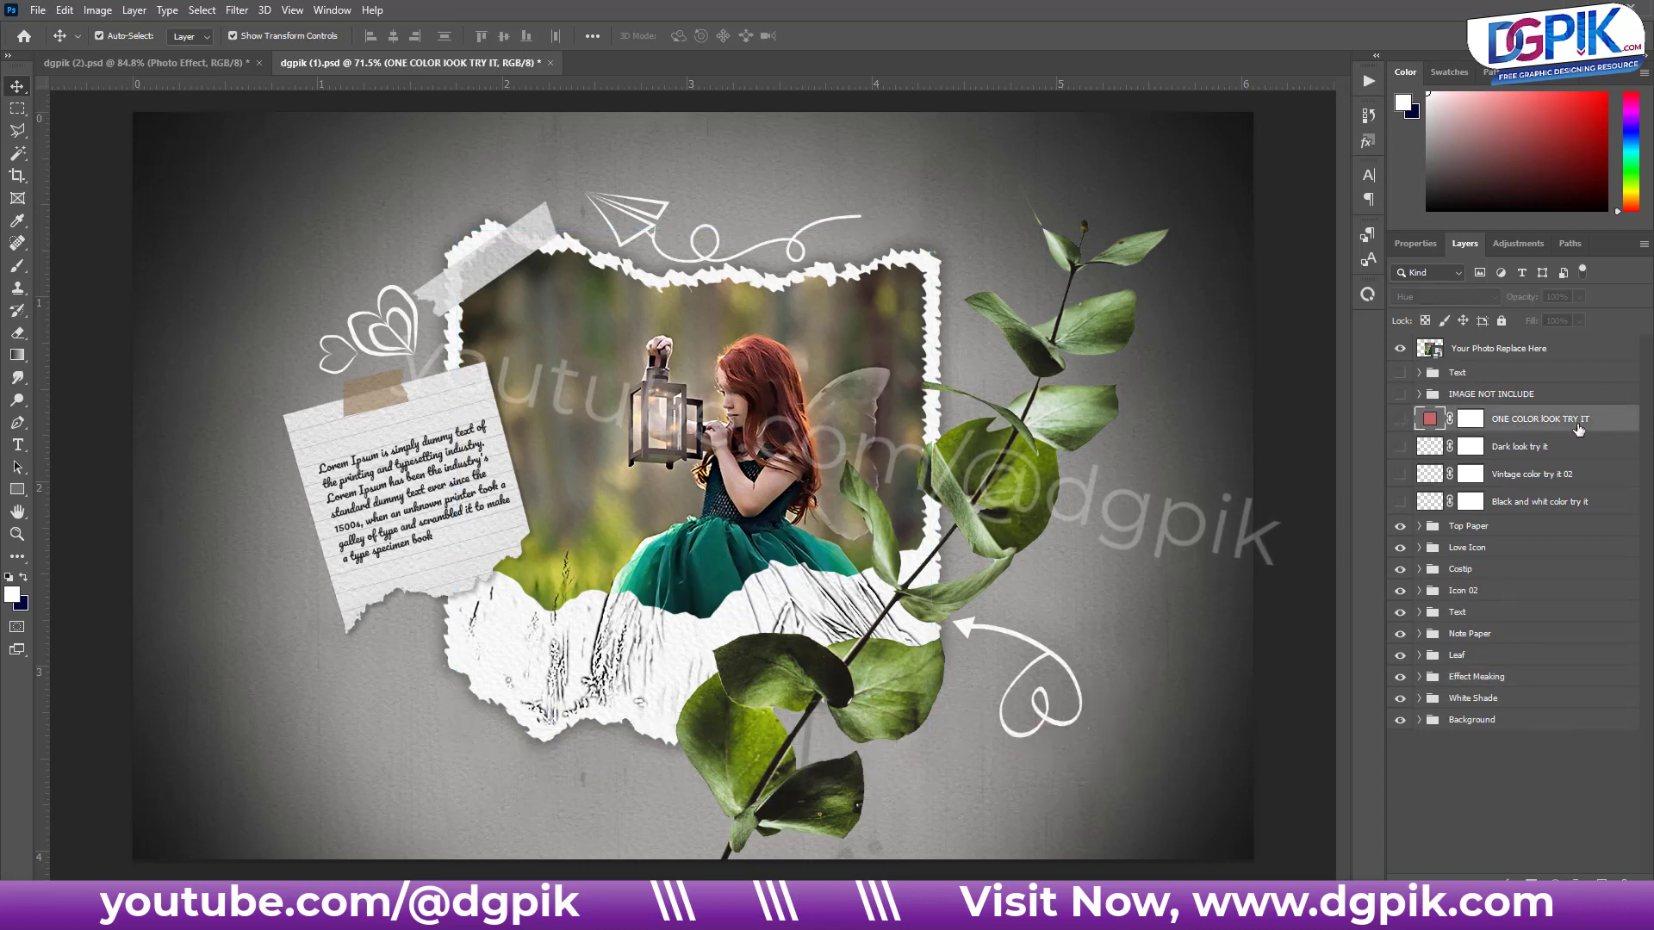
left_click(1398, 420)
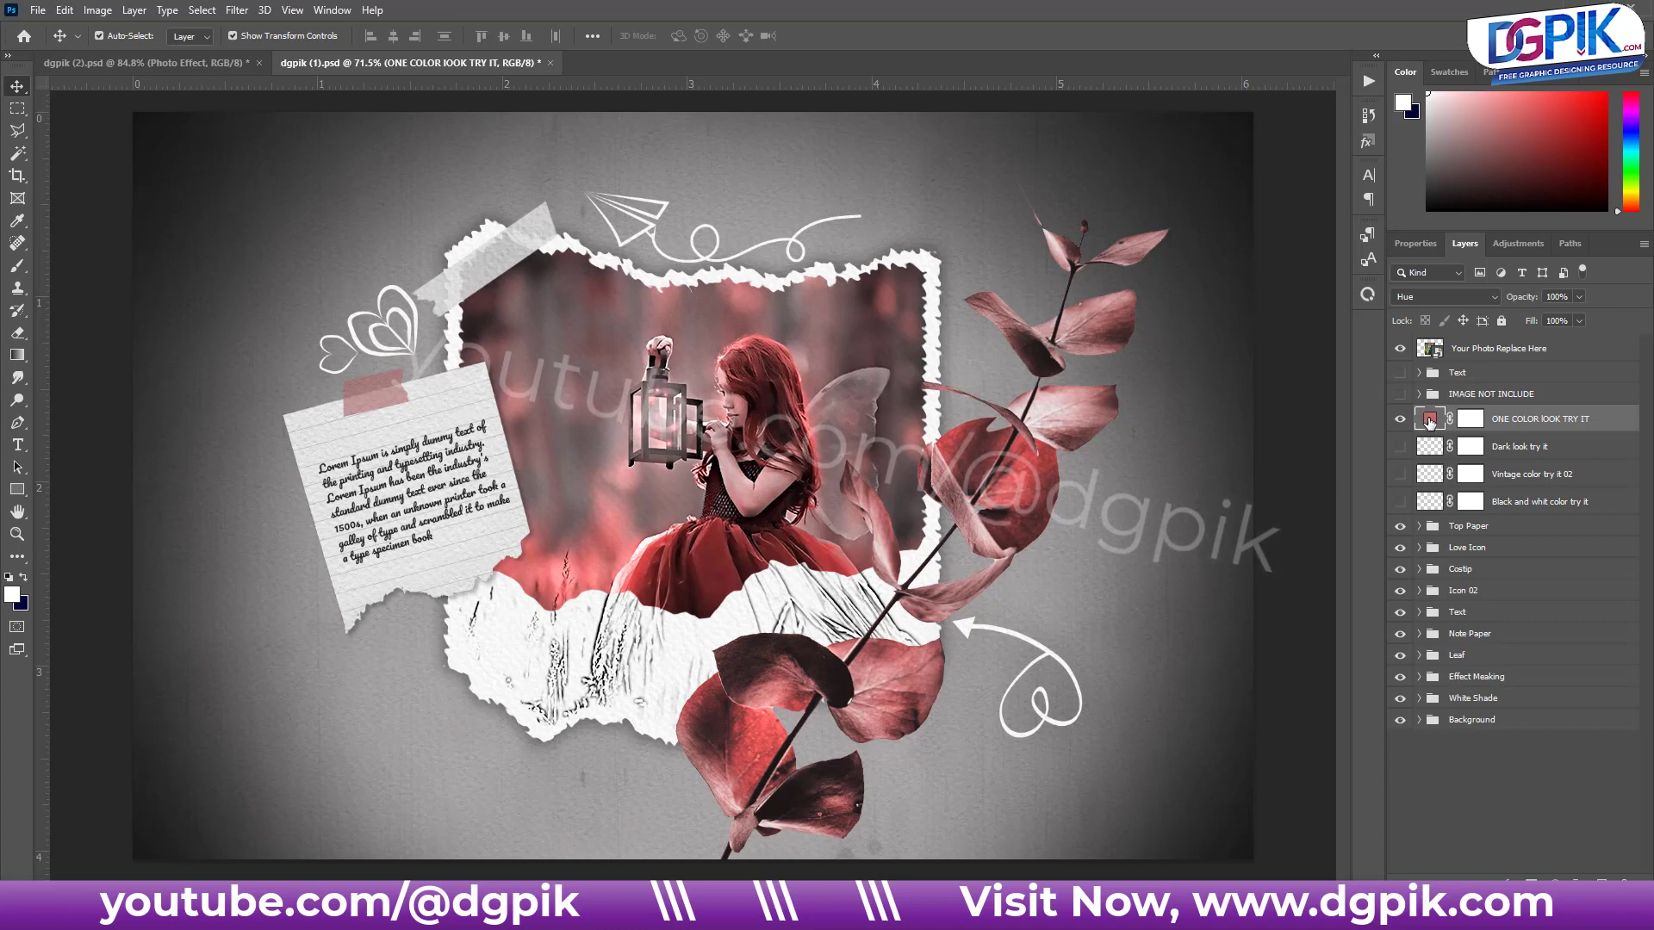
double_click(1429, 422)
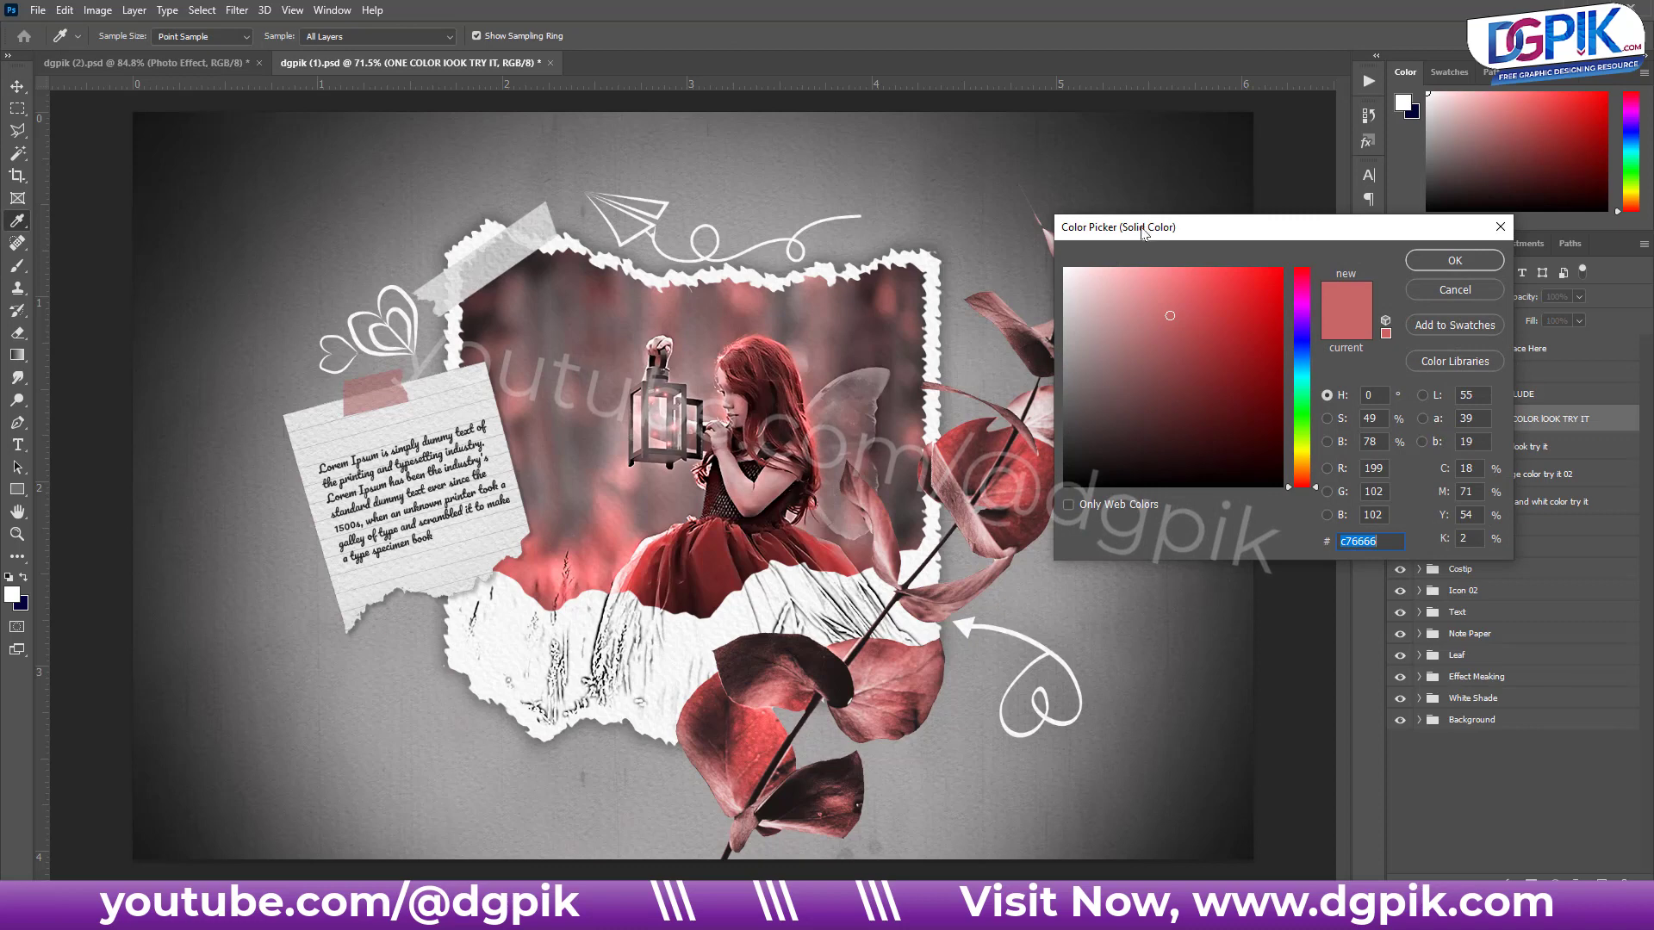
left_click_drag(1142, 231, 1133, 232)
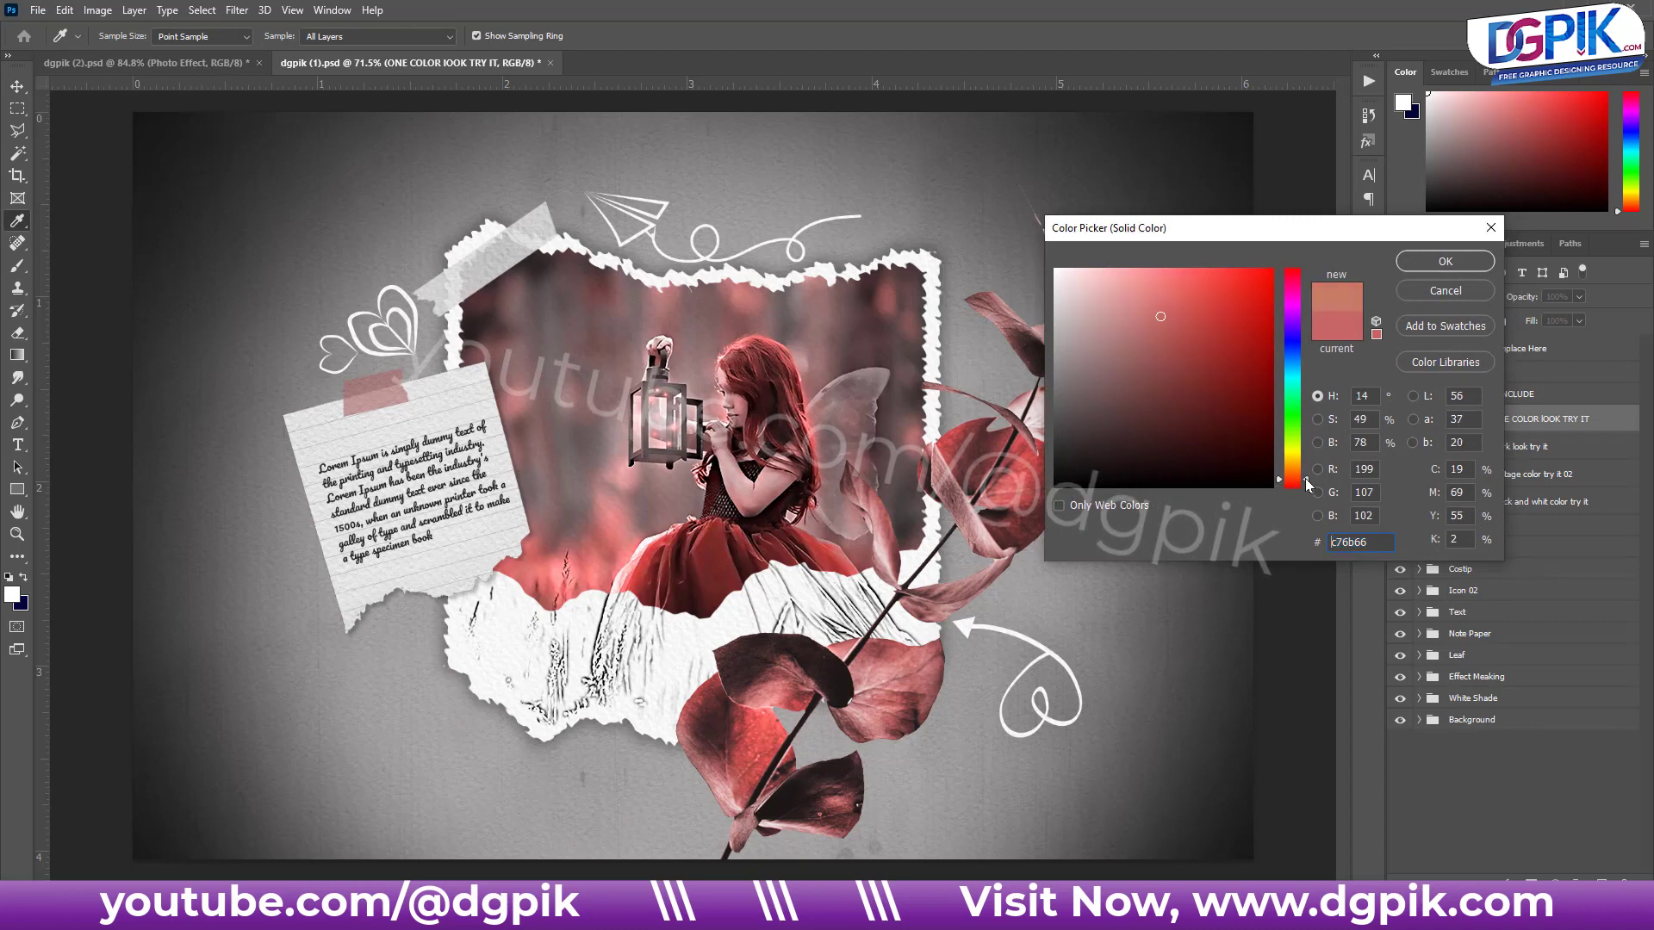
mouse_move(1307, 492)
left_mouse_down()
mouse_move(1310, 270)
mouse_move(1311, 484)
mouse_move(1307, 305)
mouse_move(1310, 445)
mouse_move(1331, 495)
mouse_move(1296, 307)
left_mouse_up()
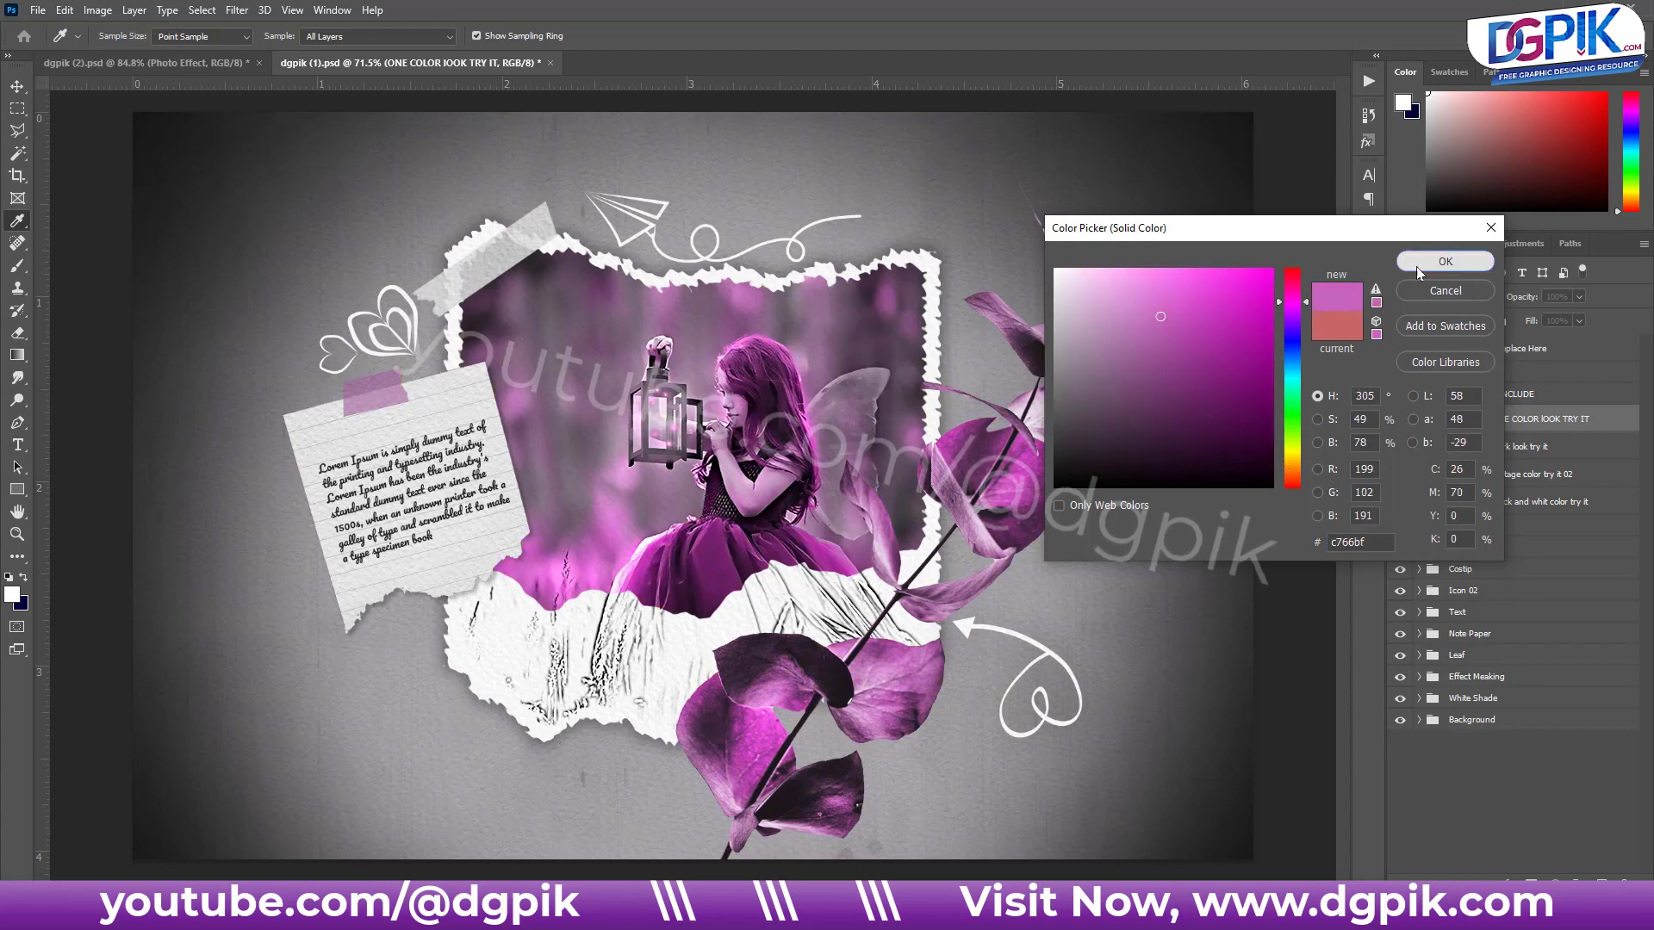
left_click(1416, 266)
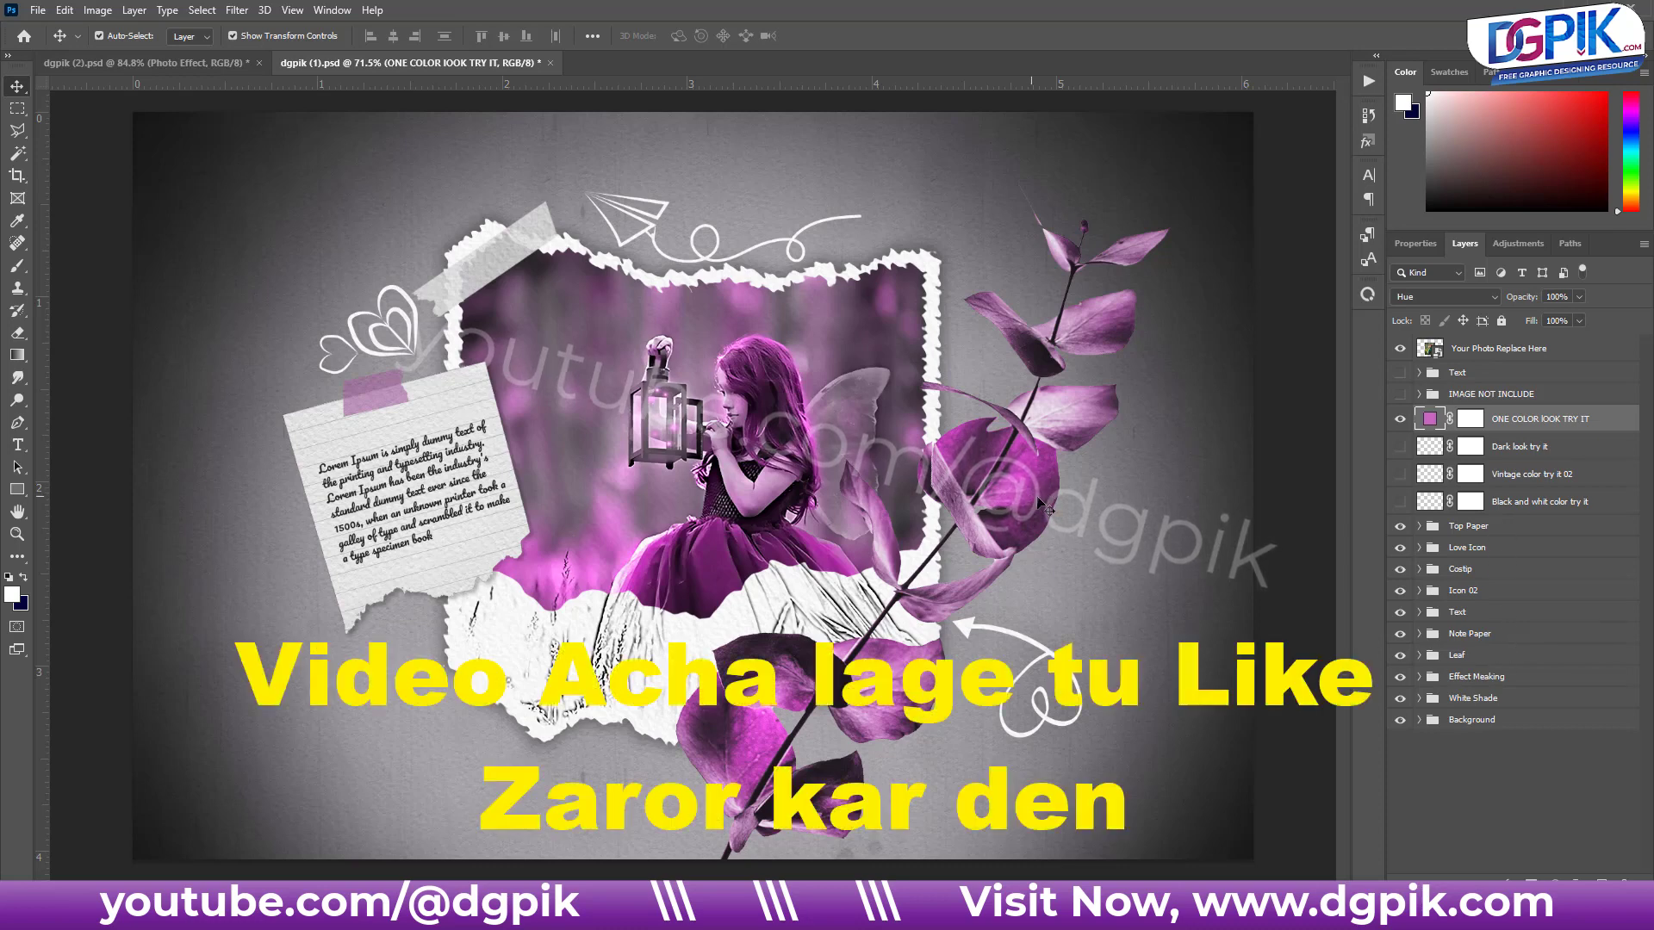
left_click(1400, 373)
left_click(1399, 720)
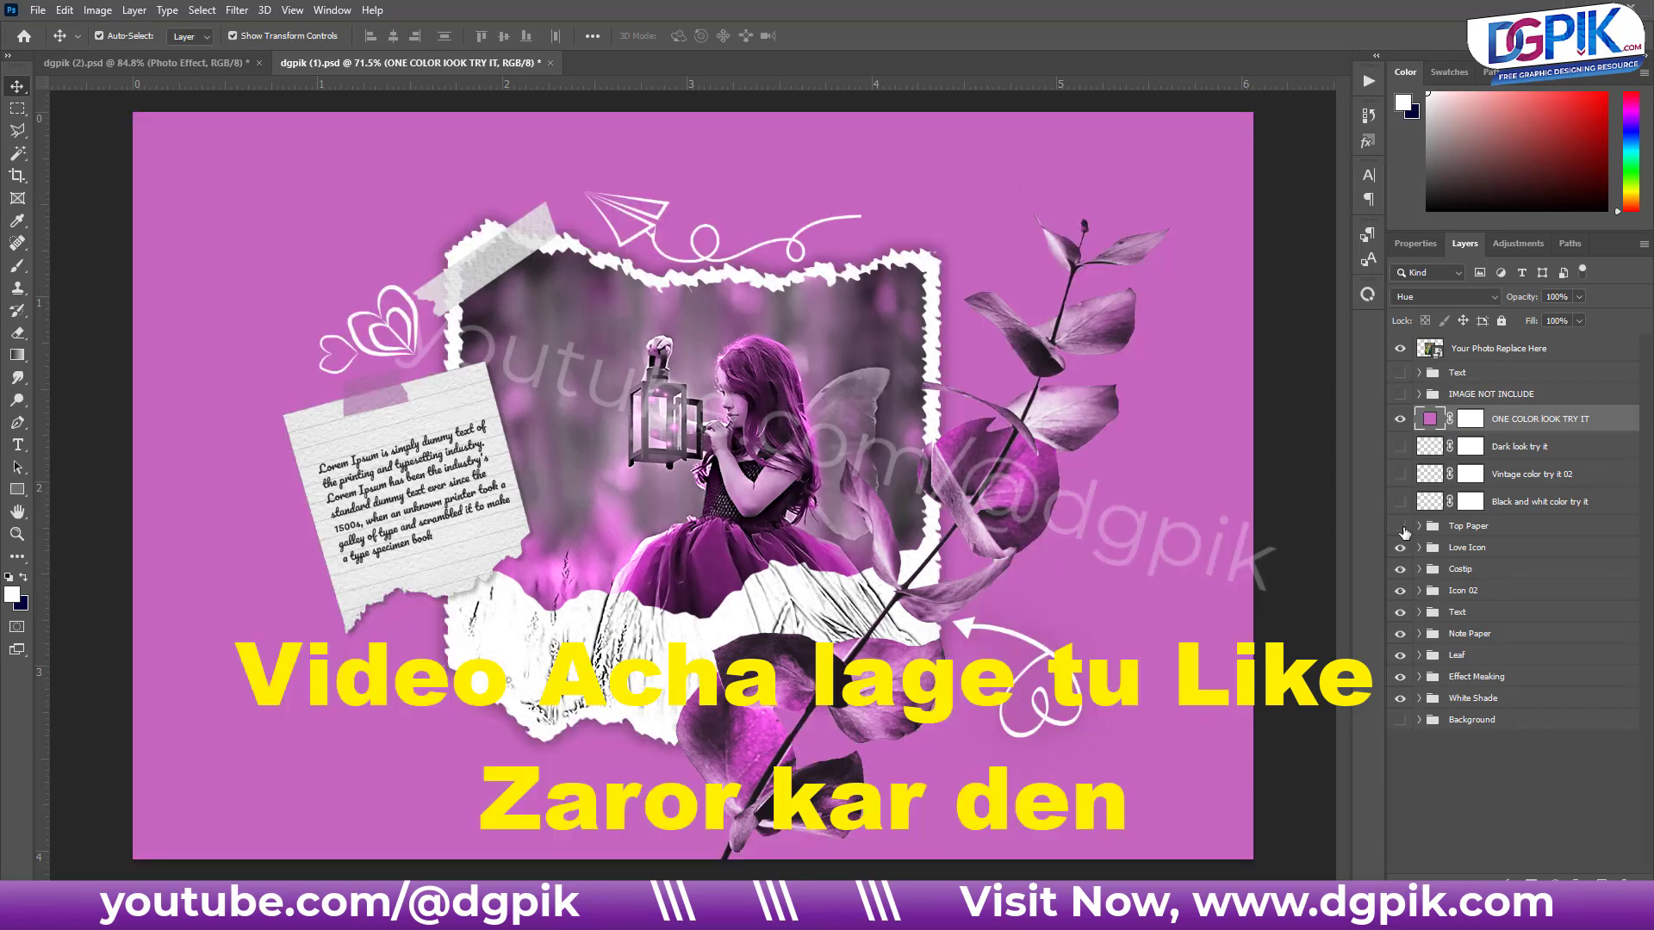
left_click(1400, 421)
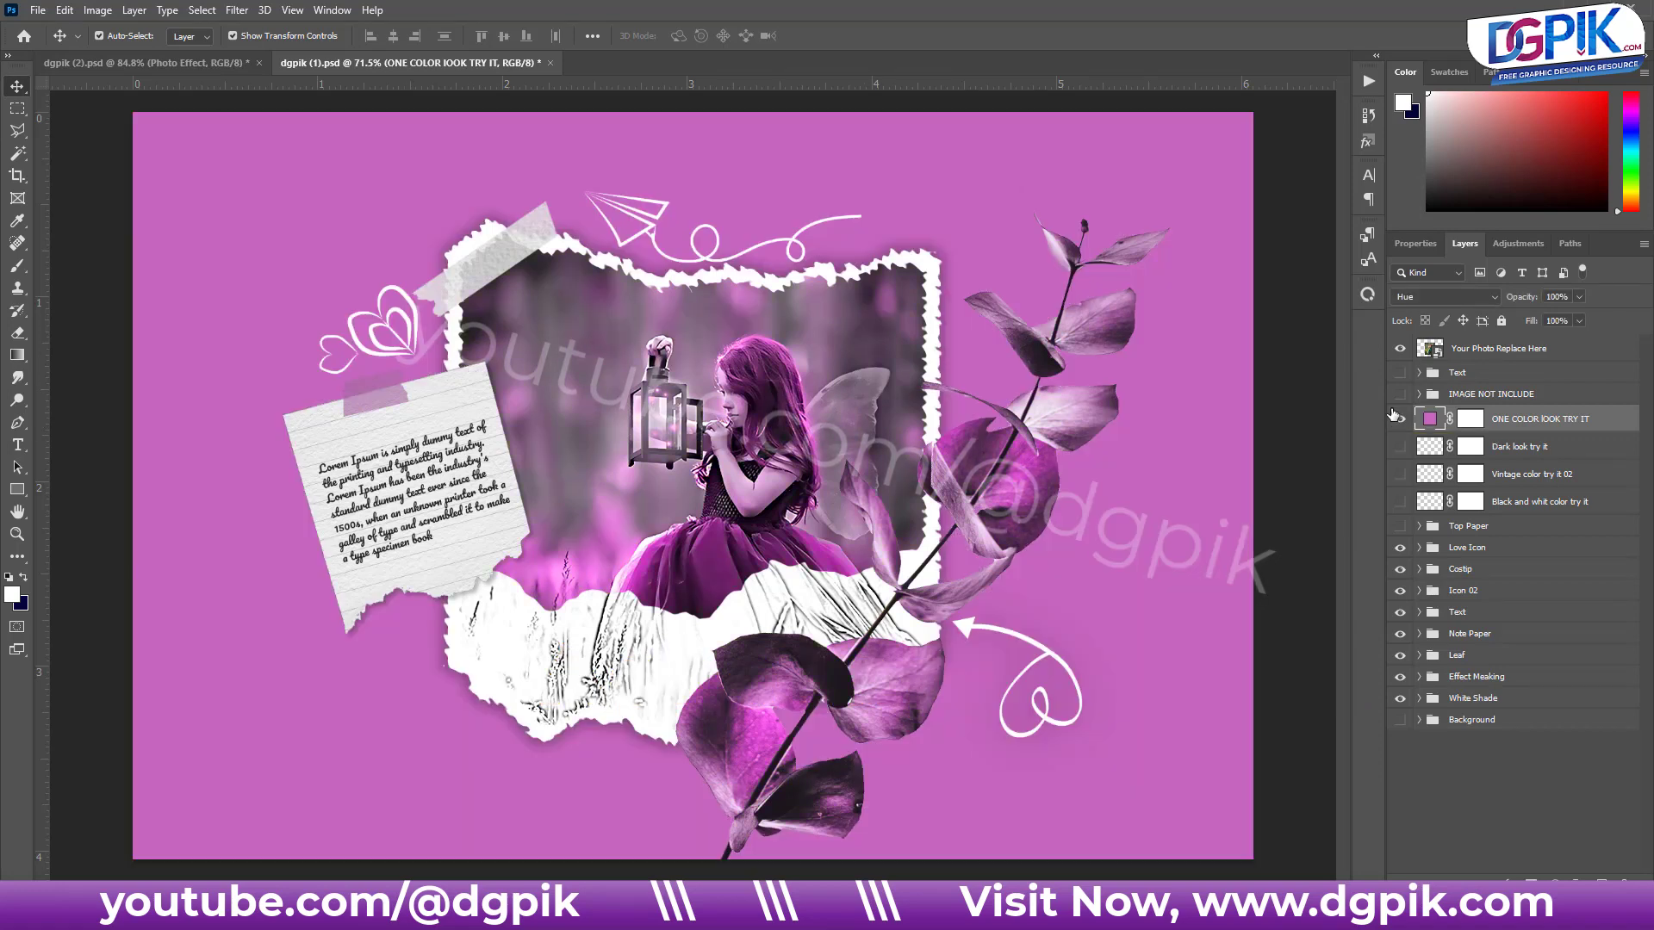
left_click(1400, 419)
left_click(1400, 720)
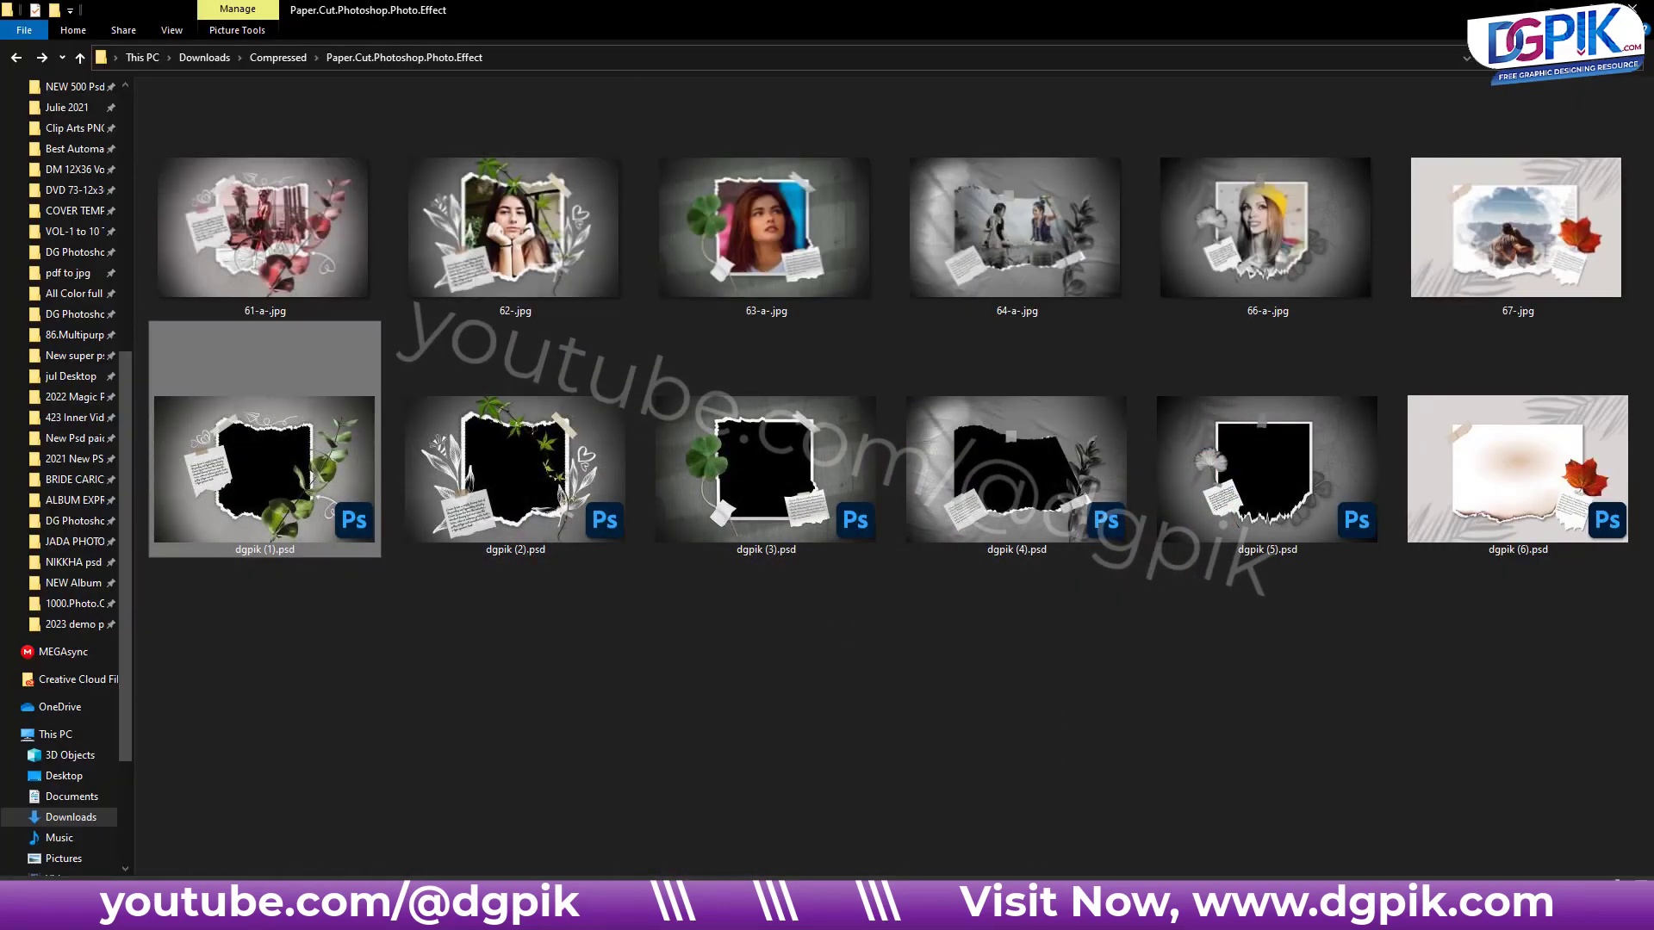
Step: Bring up the DG Pik channel page in Chrome and scroll through its video list
left_click(1142, 860)
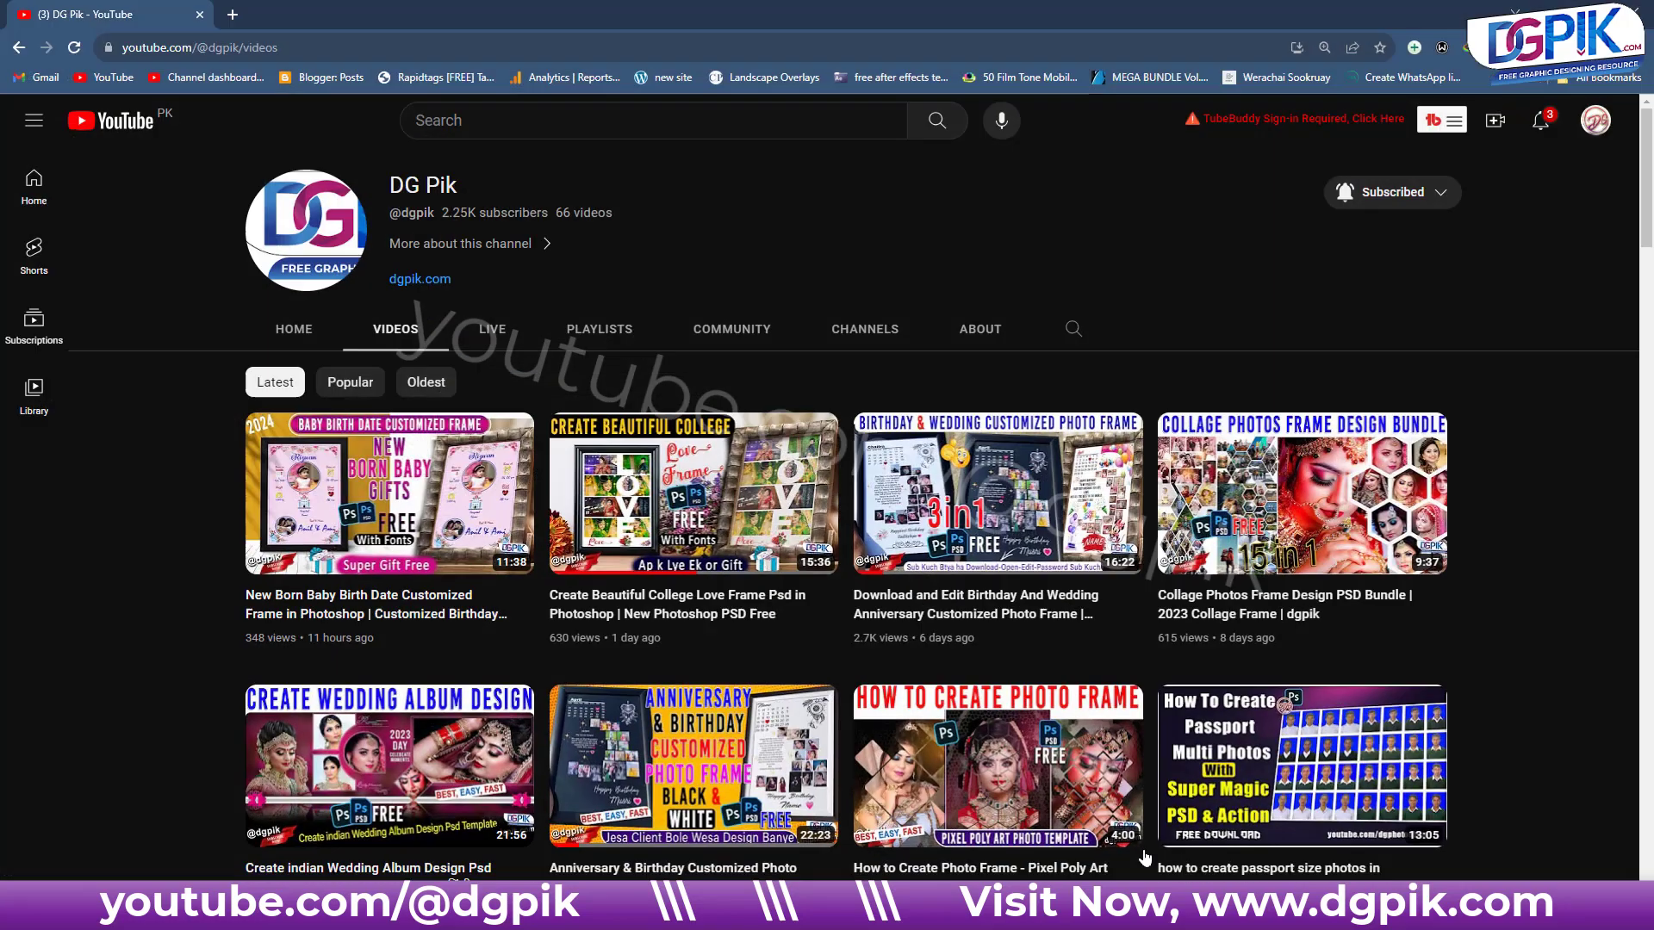
scroll(1072, 646, "down", 3)
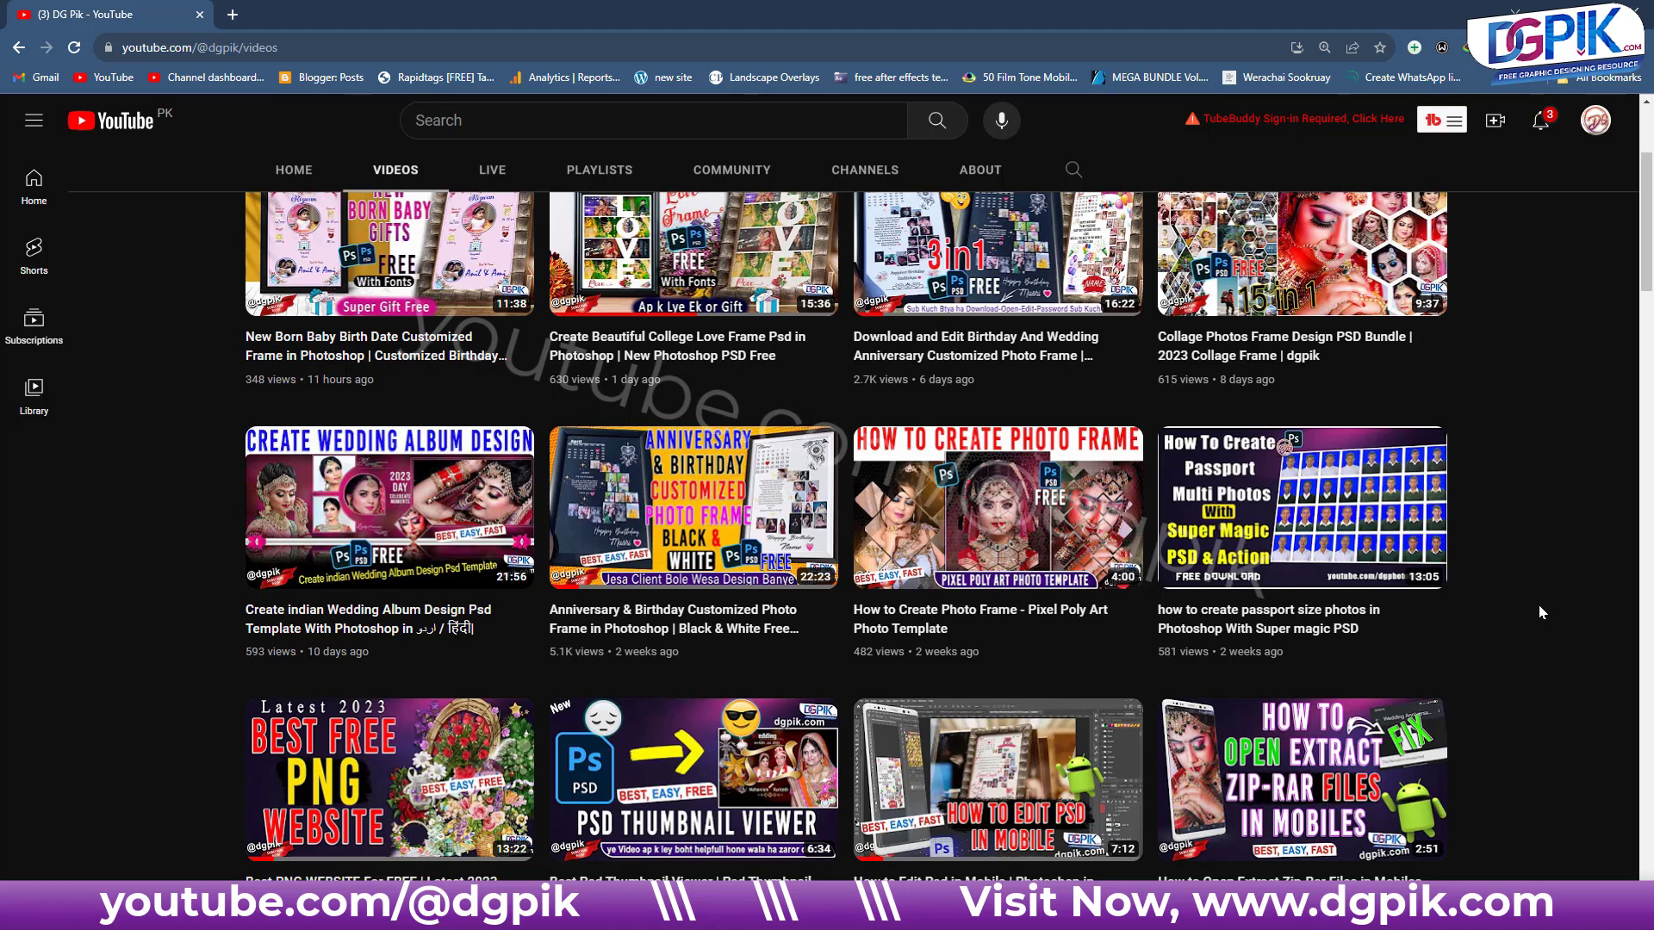
scroll(1539, 609, "up", 1)
scroll(1540, 613, "up", 3)
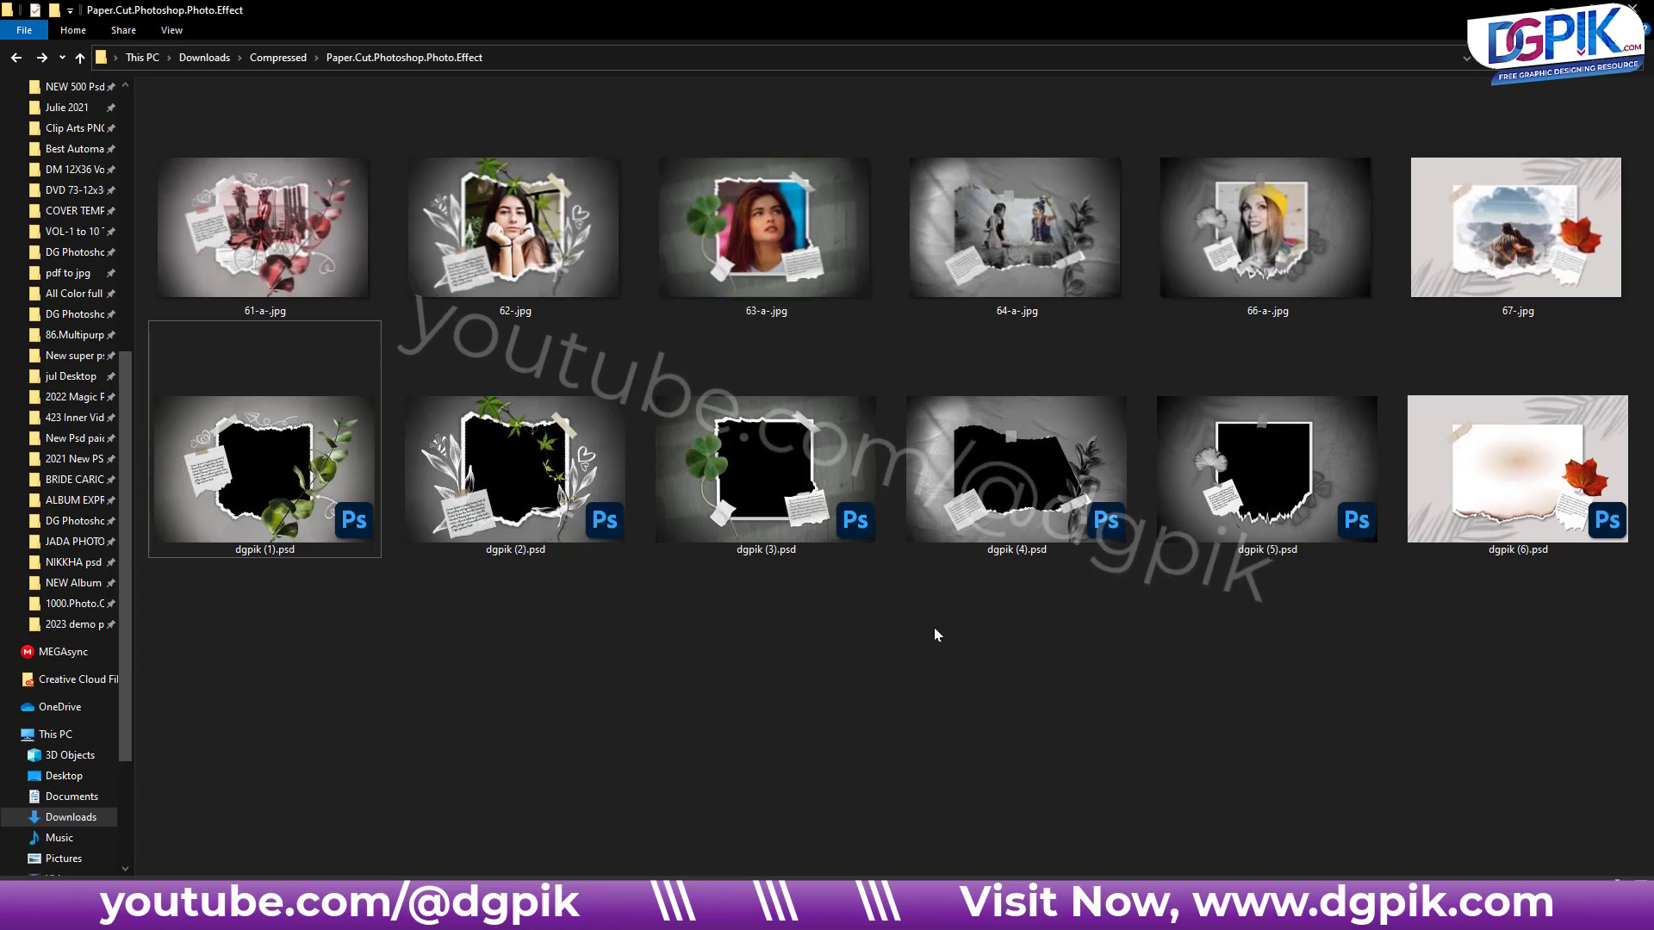
Step: Revisit the DG Pik channel videos twice, minimizing Chrome each time to reveal the frame folder
left_click(1202, 819)
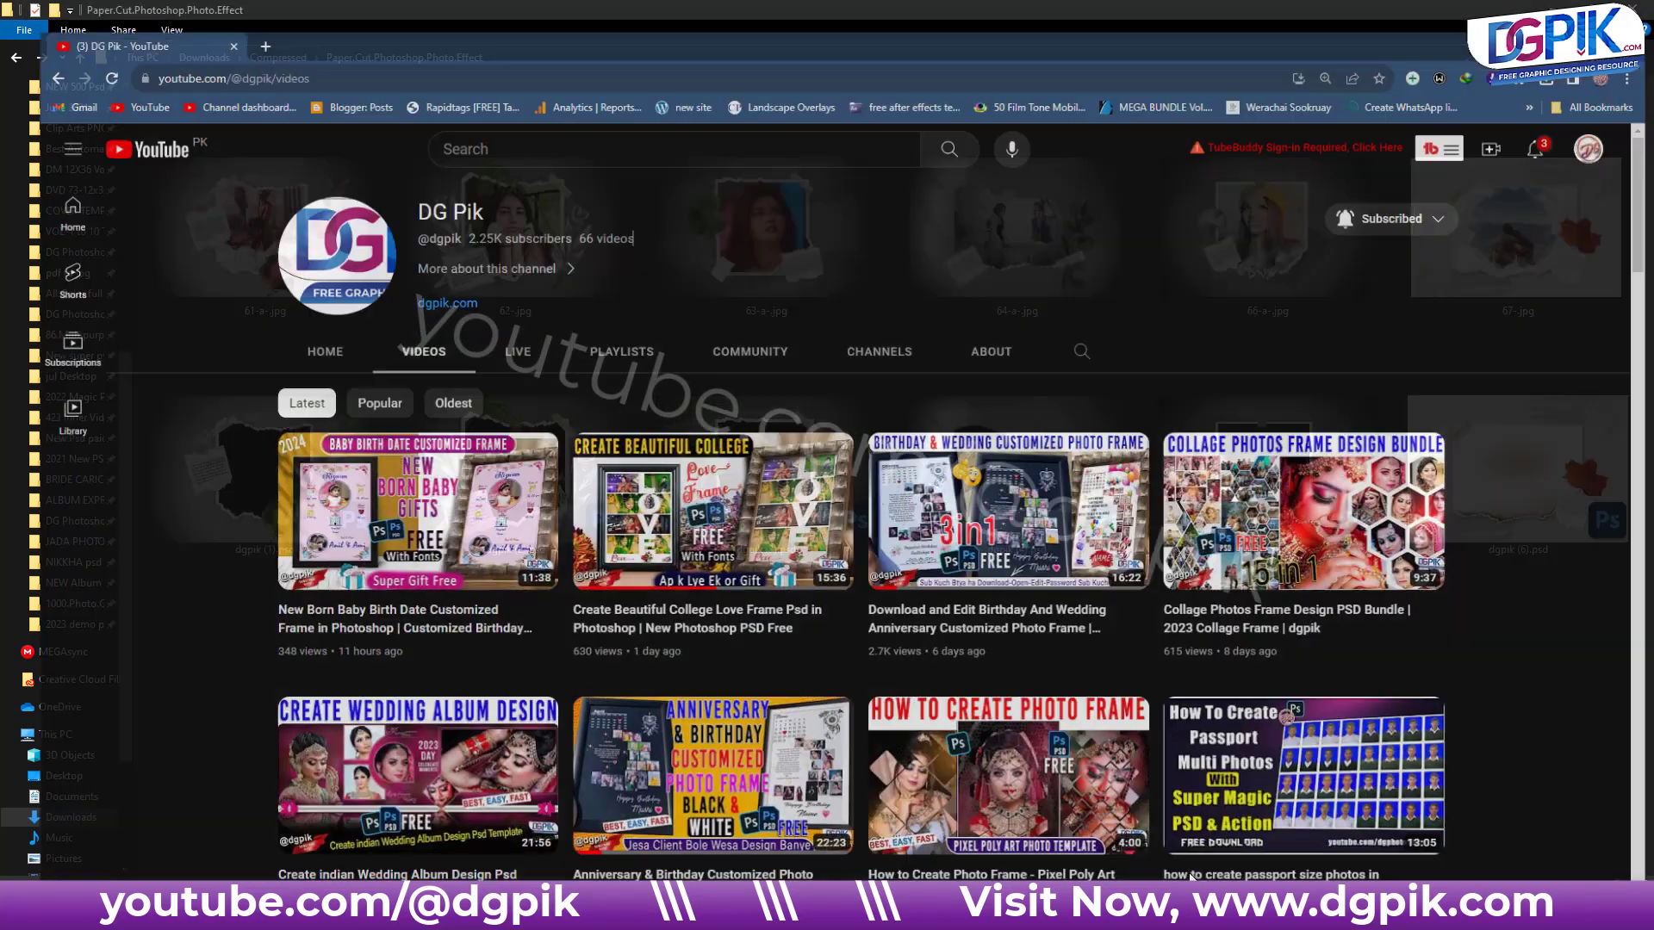
scroll(1159, 637, "down", 3)
scroll(1161, 653, "up", 3)
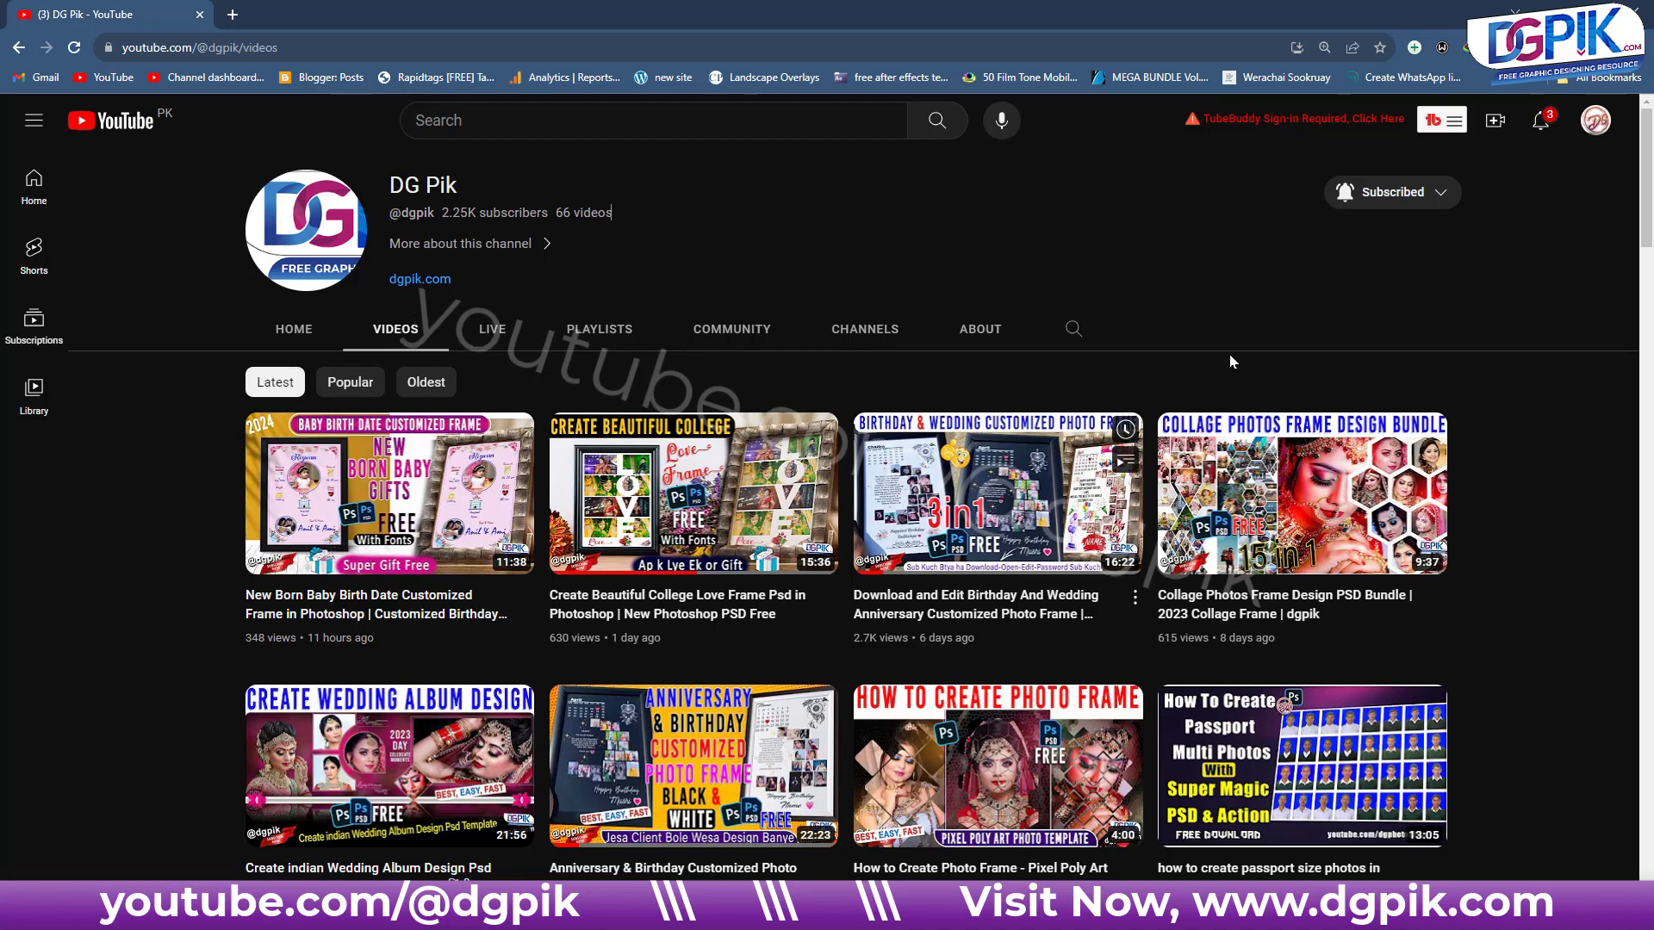
left_click(1548, 11)
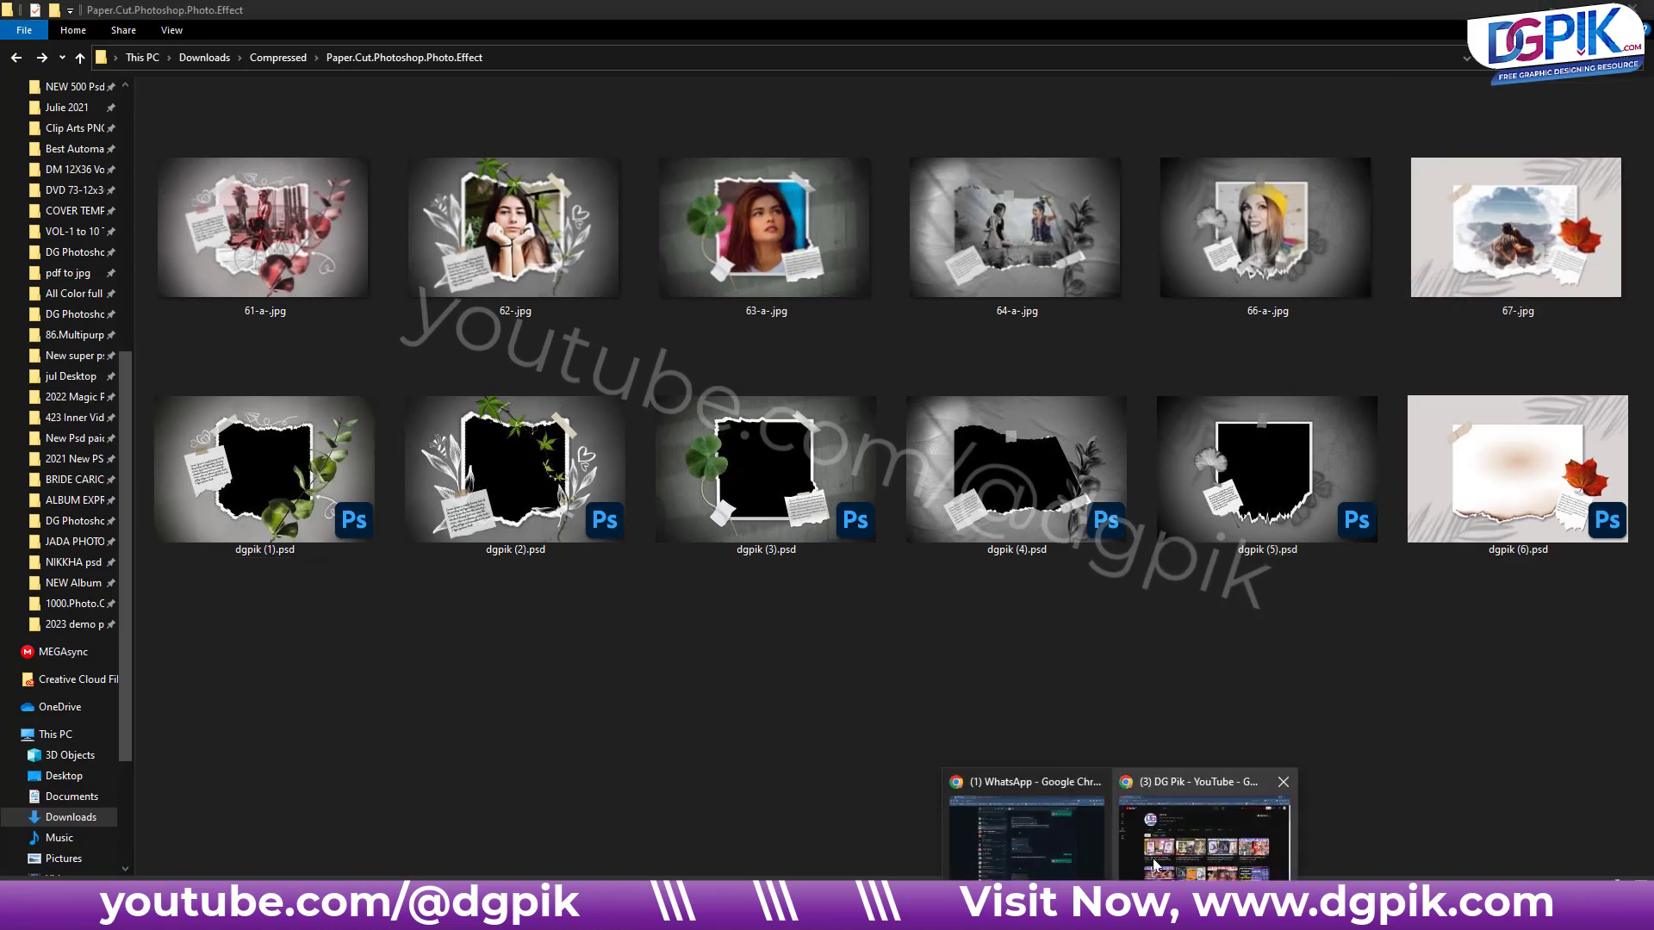
left_click(1206, 827)
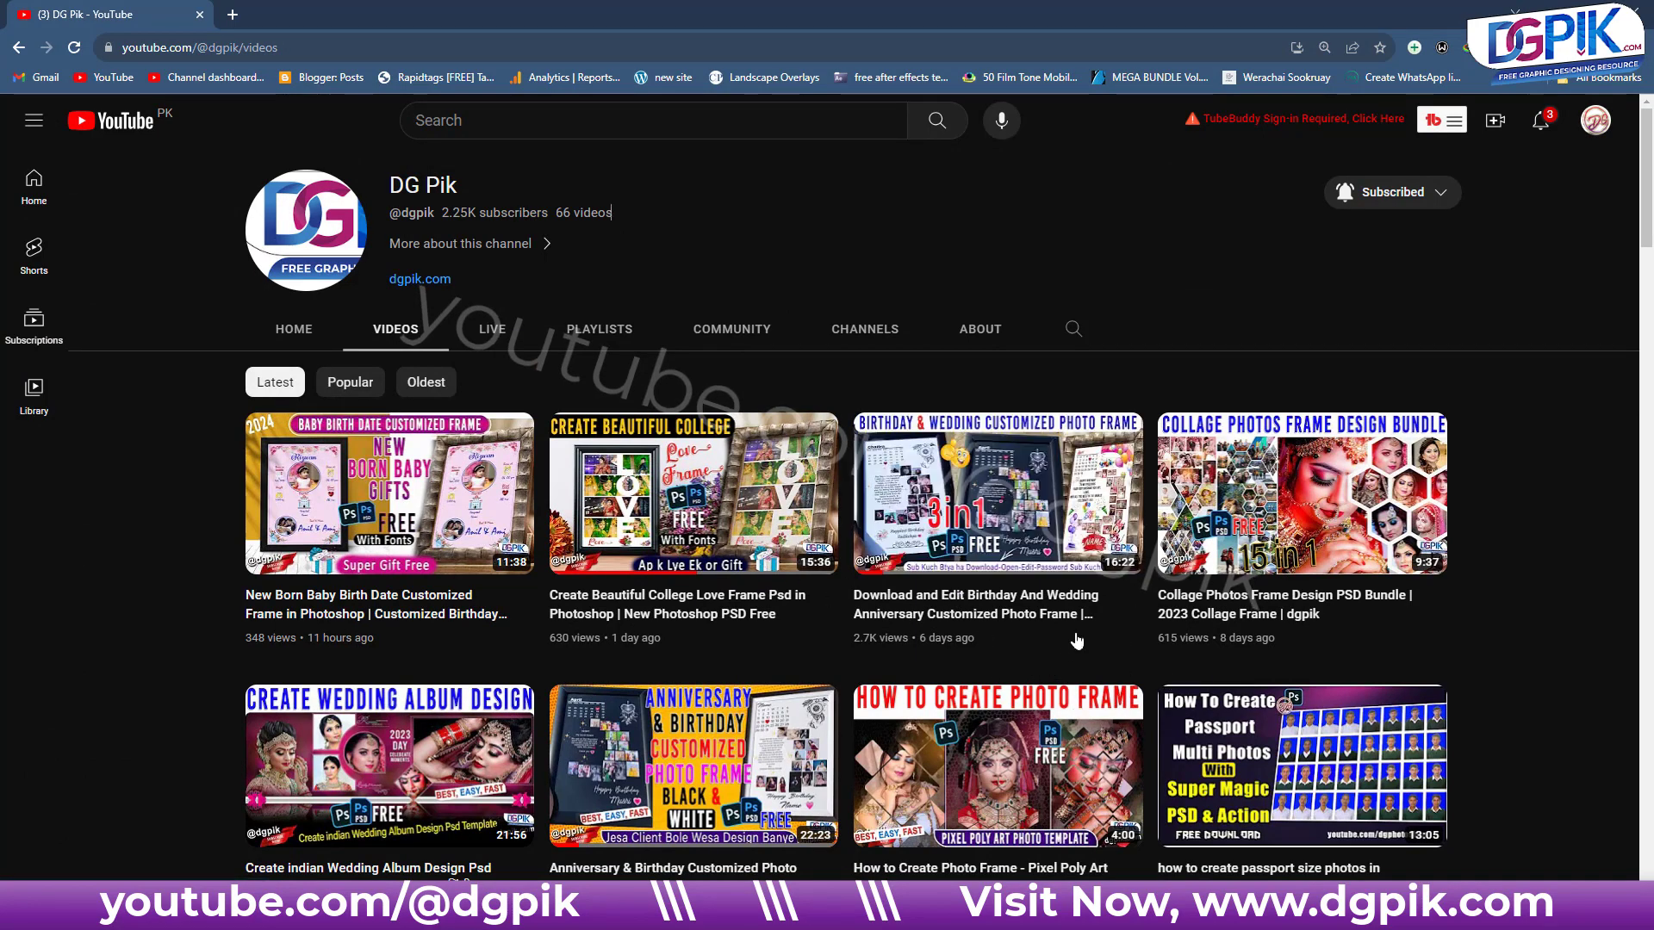
mouse_move(996, 493)
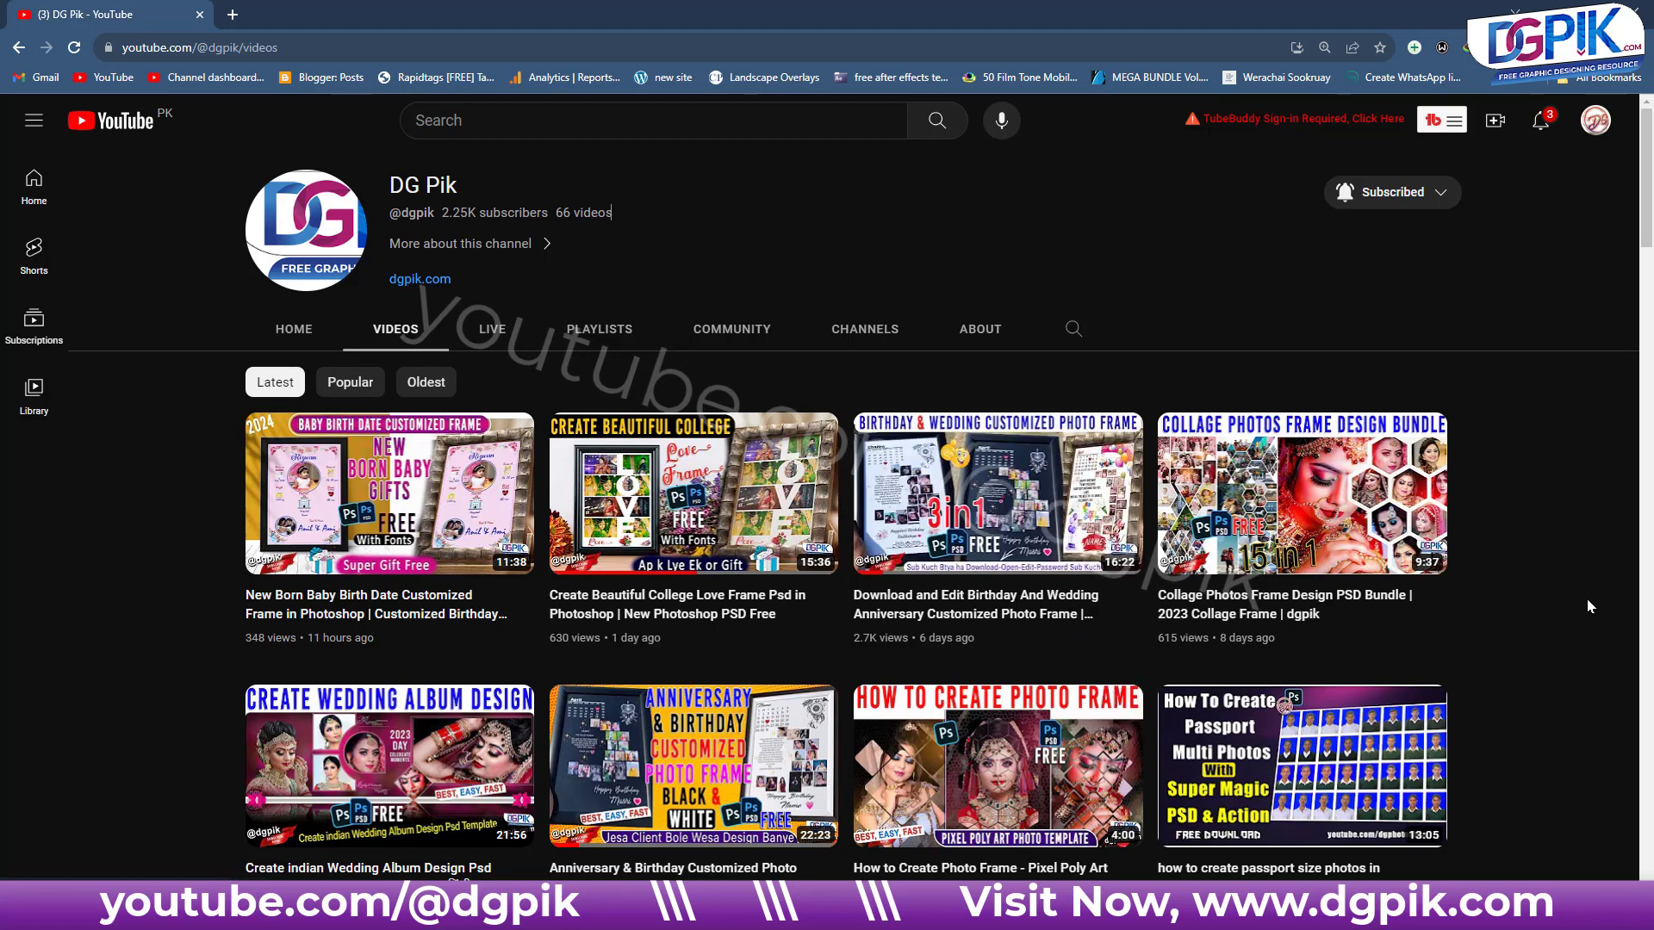
left_click(1566, 7)
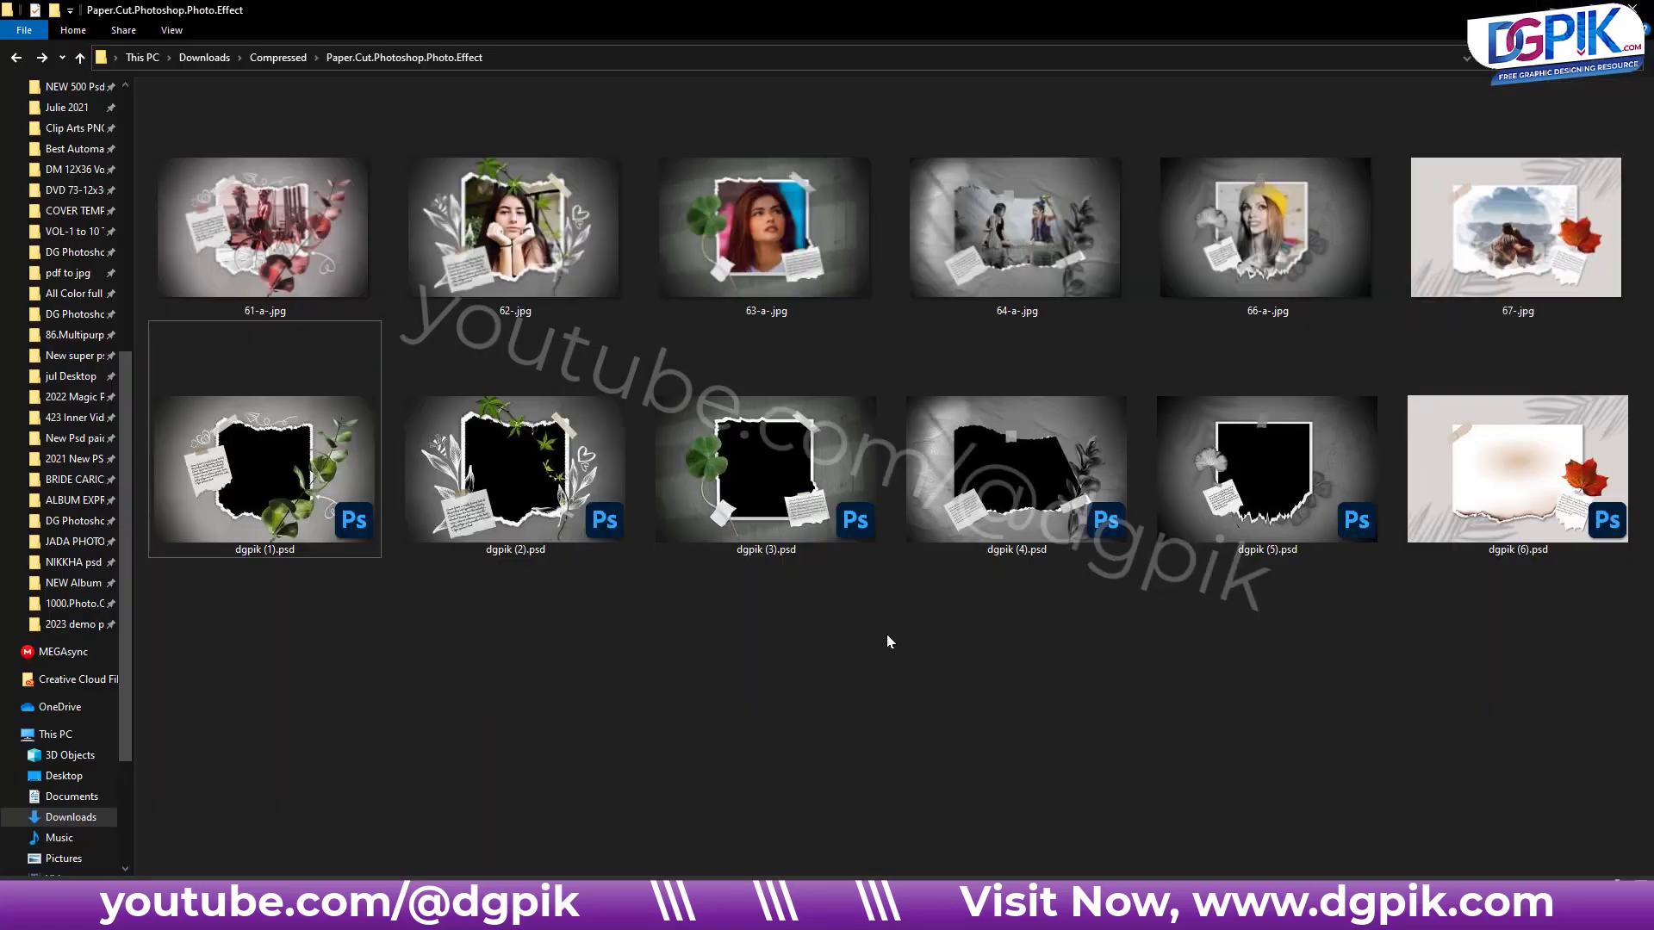